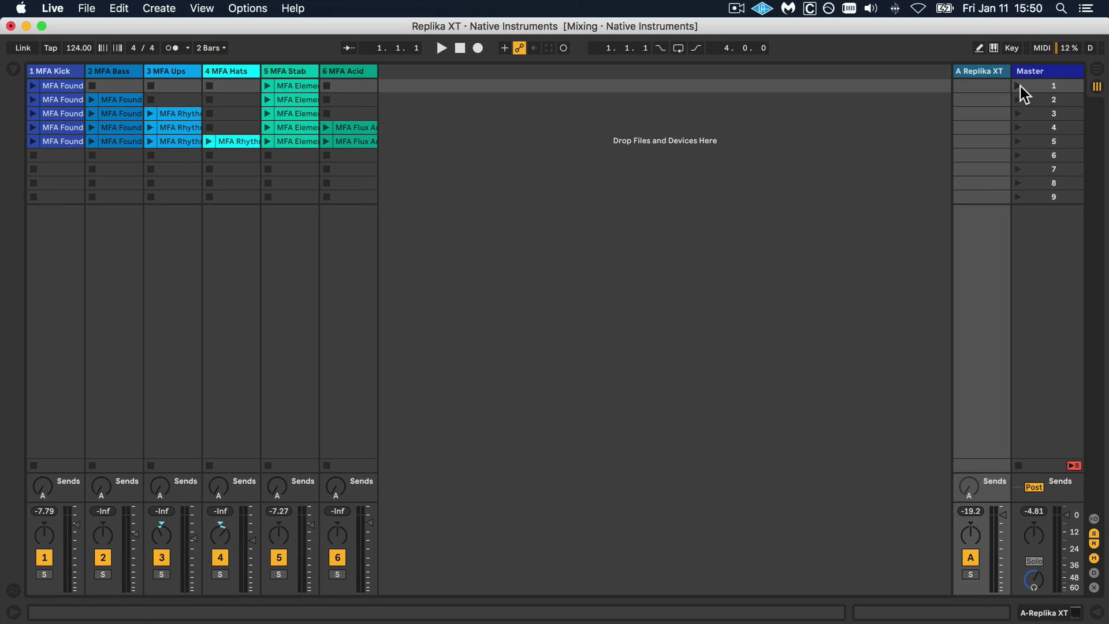
Launch scene 1 and load Native Instruments' Replika XT onto the 5 MFA Stab track
click(1019, 85)
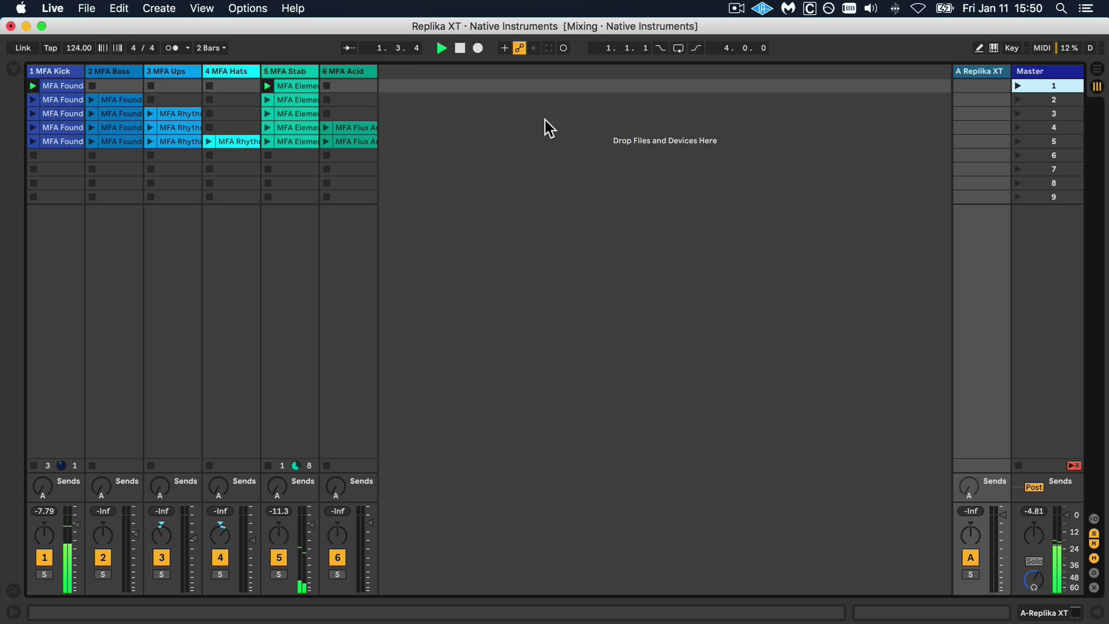
click(296, 70)
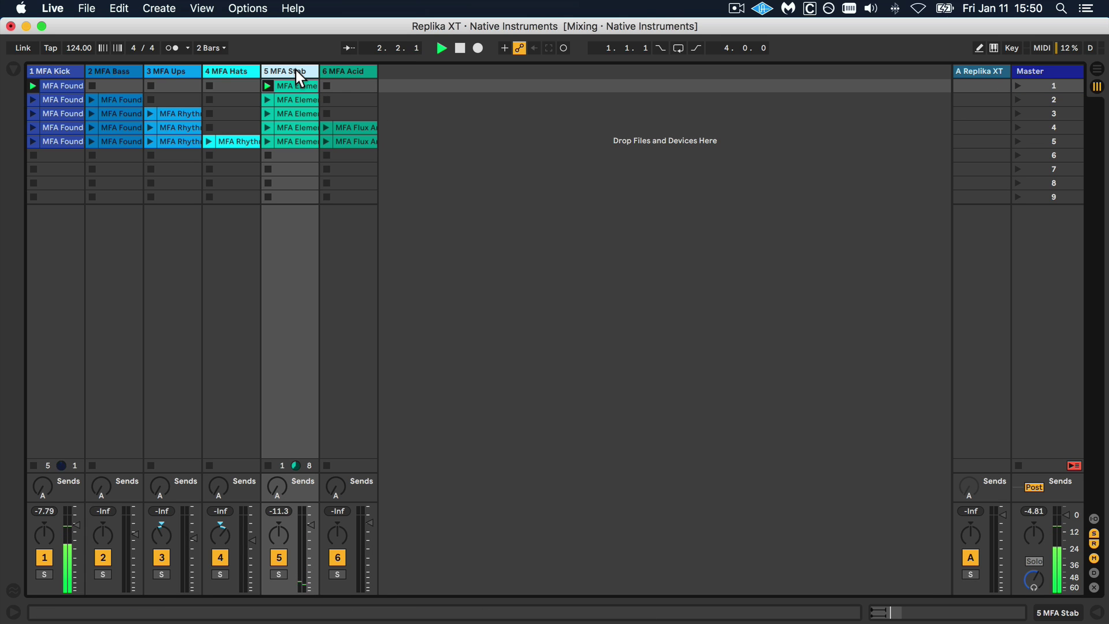
click(12, 68)
scroll(185, 164, down, 10)
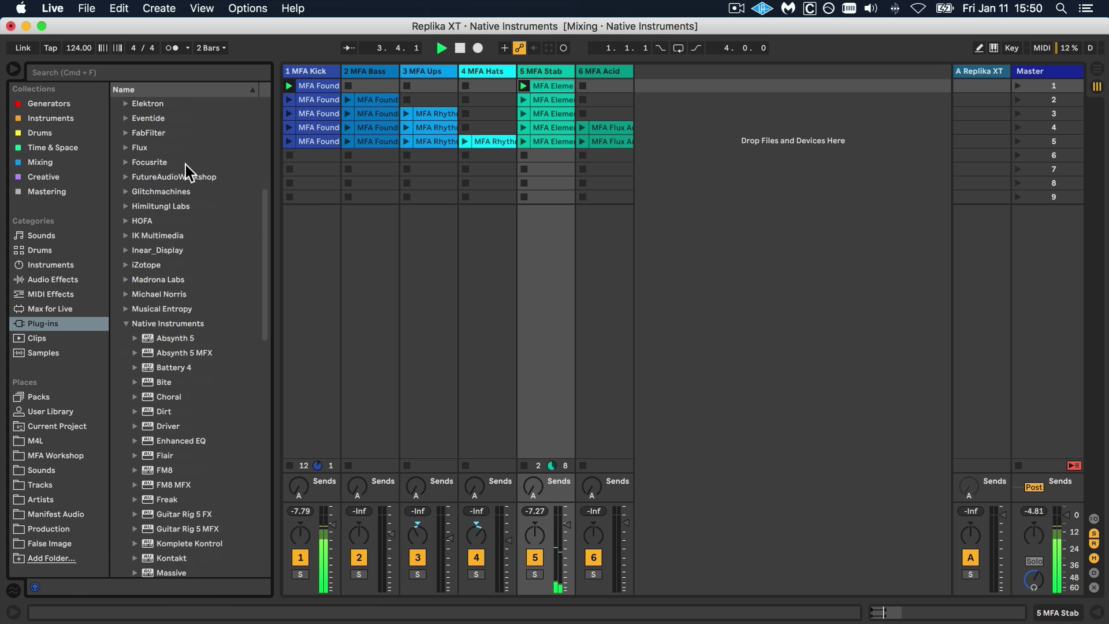
scroll(185, 165, down, 15)
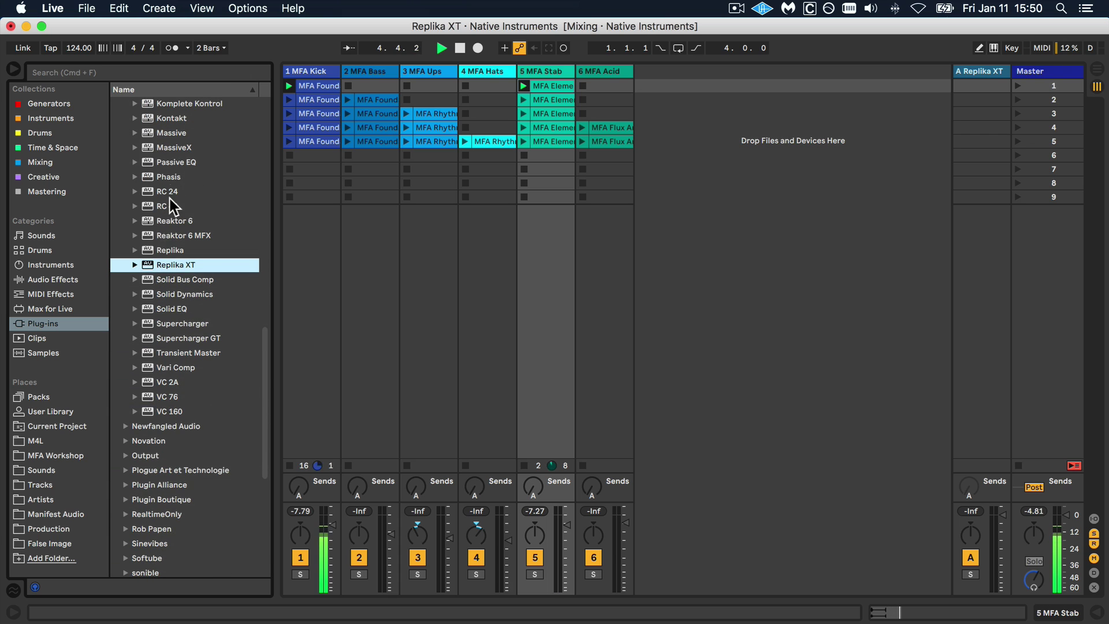
drag(152, 264, 539, 260)
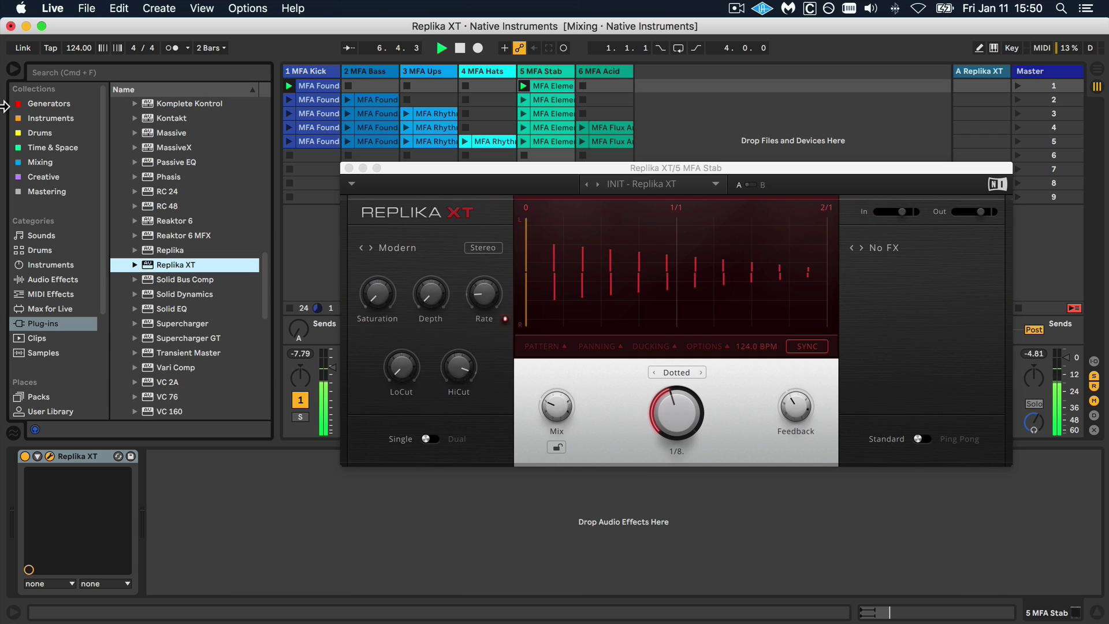
click(13, 69)
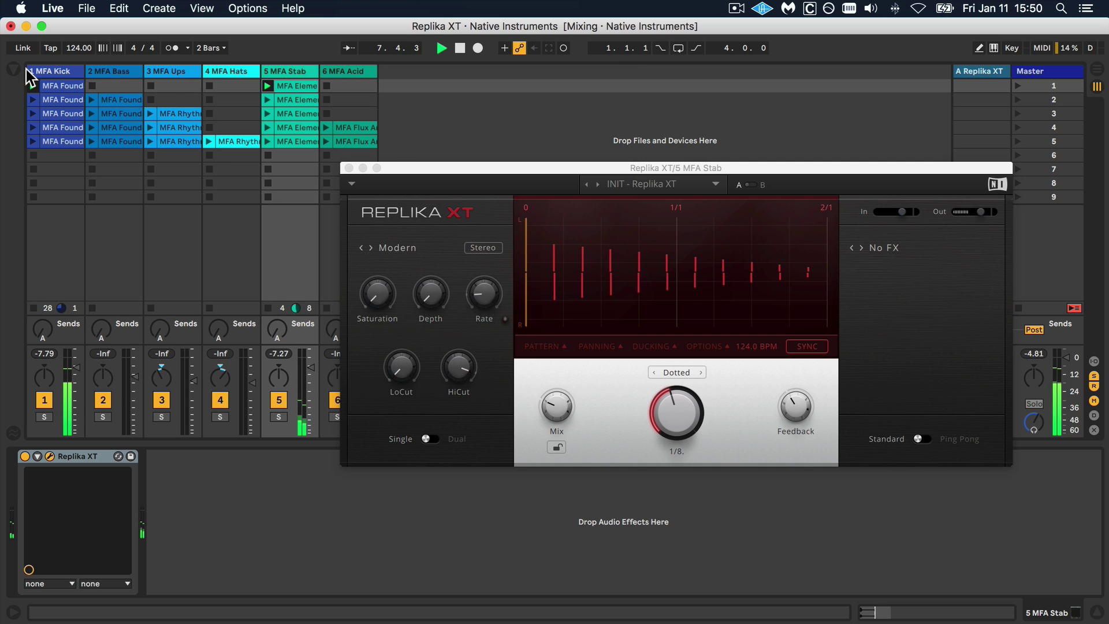
drag(487, 167, 484, 163)
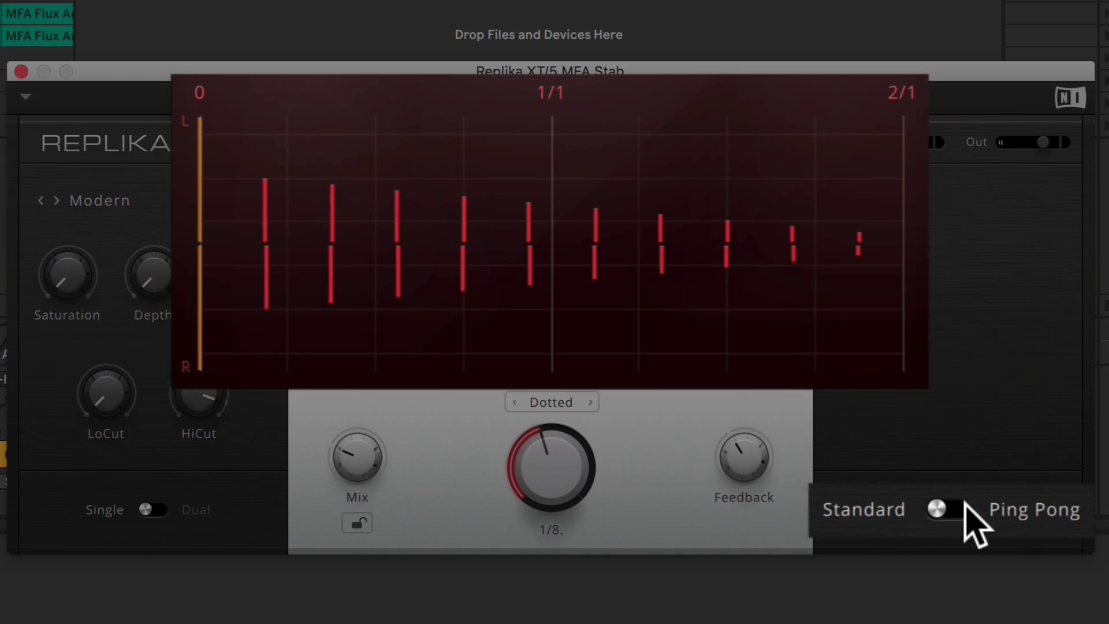
Switch the delay to Ping Pong mode and back to Standard
click(937, 481)
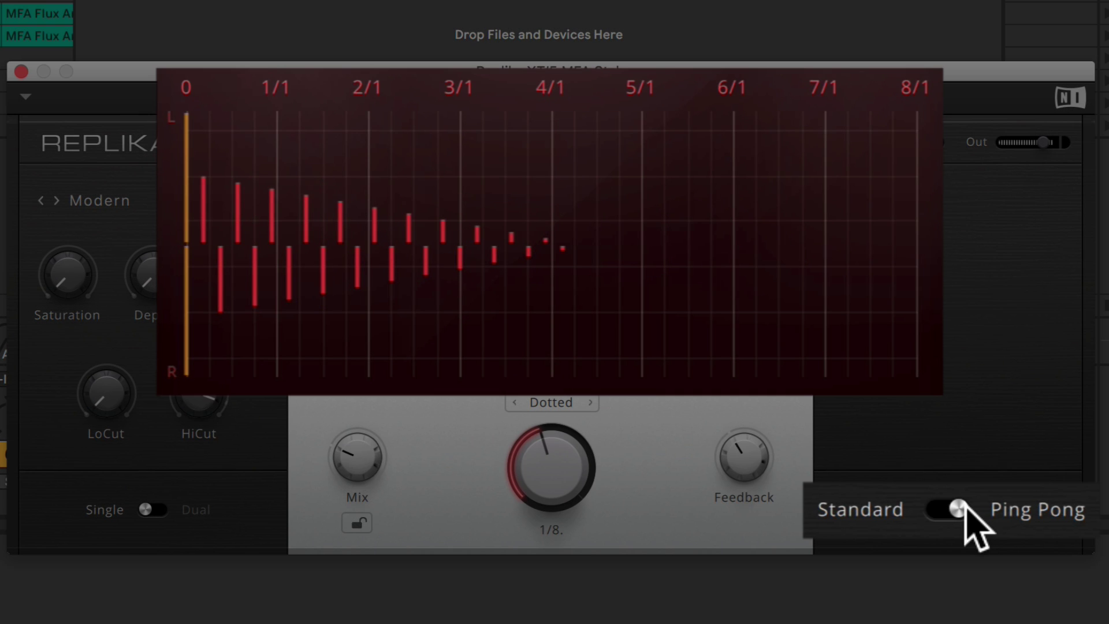
click(935, 502)
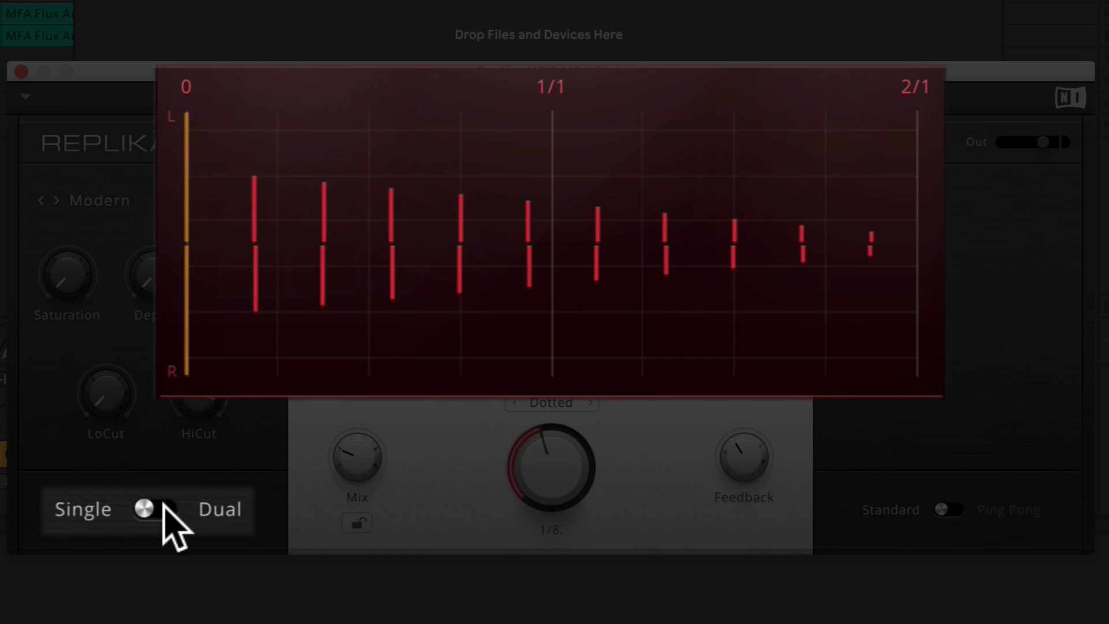
Switch to a Dual delay with the second delay time at straight 1/64, and raise the feedback
click(164, 509)
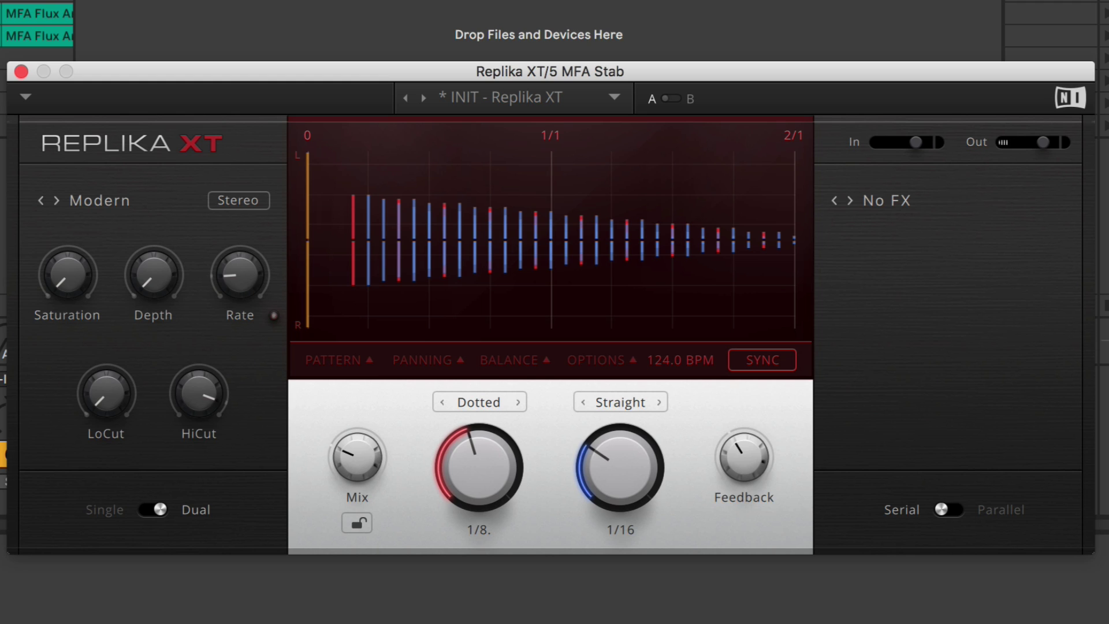
drag(619, 468, 651, 471)
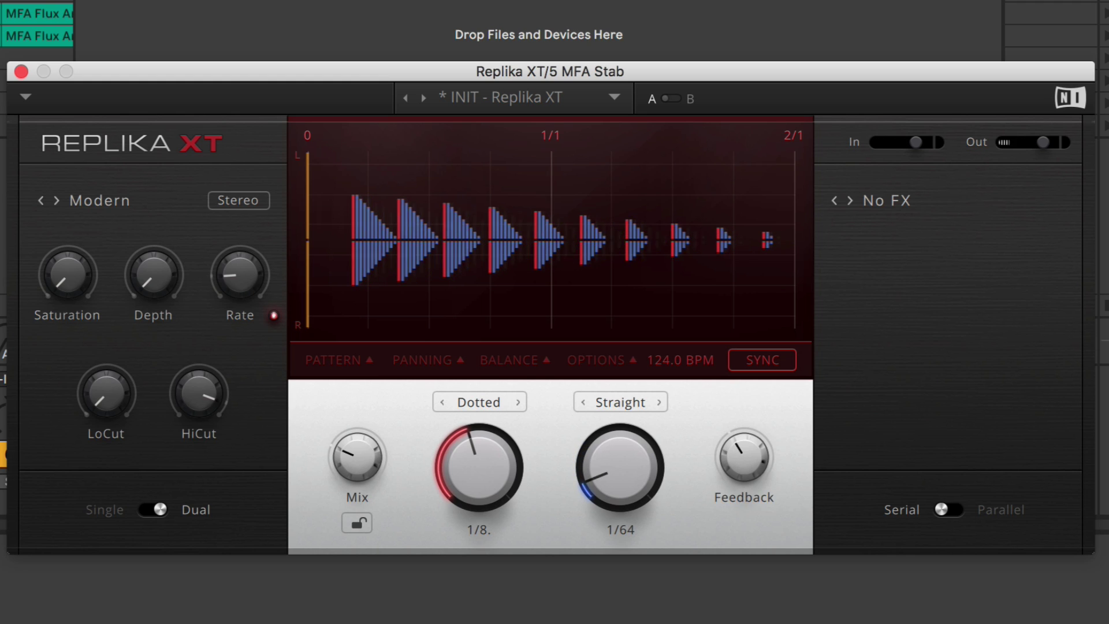
drag(744, 456, 744, 433)
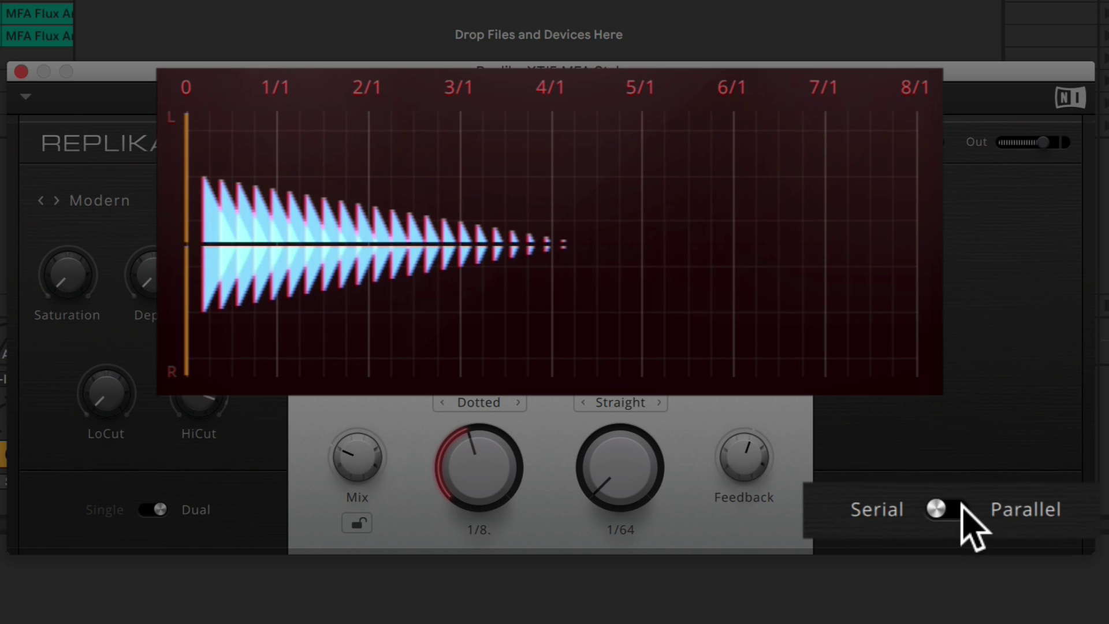
Change the dual delay routing from Serial to Parallel and readjust the feedback amount
click(958, 507)
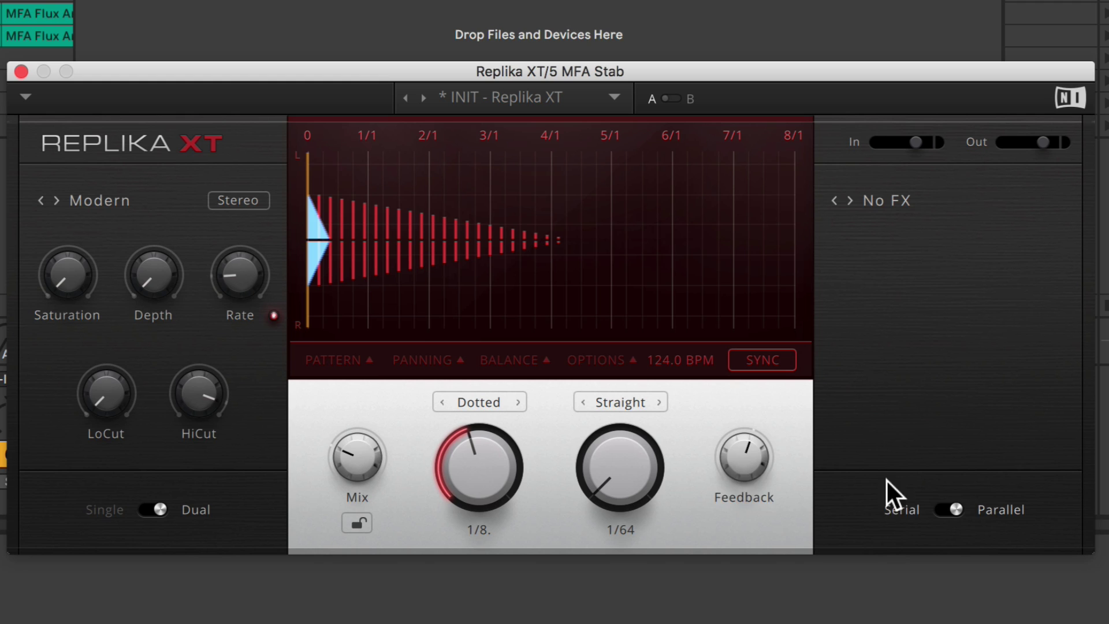
drag(744, 456, 744, 441)
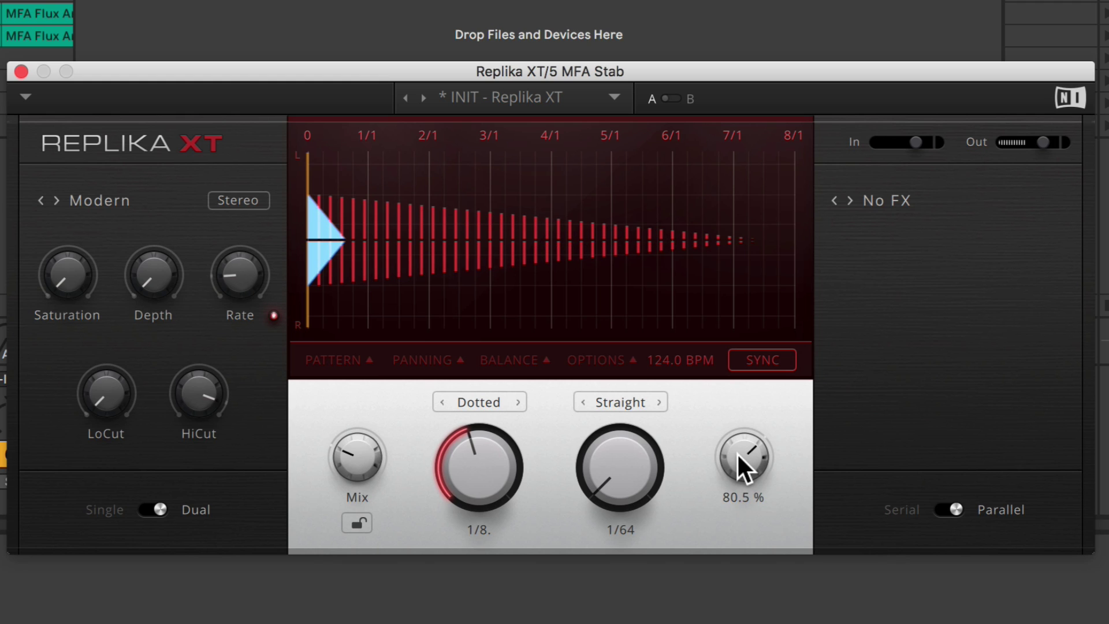
drag(737, 452, 745, 459)
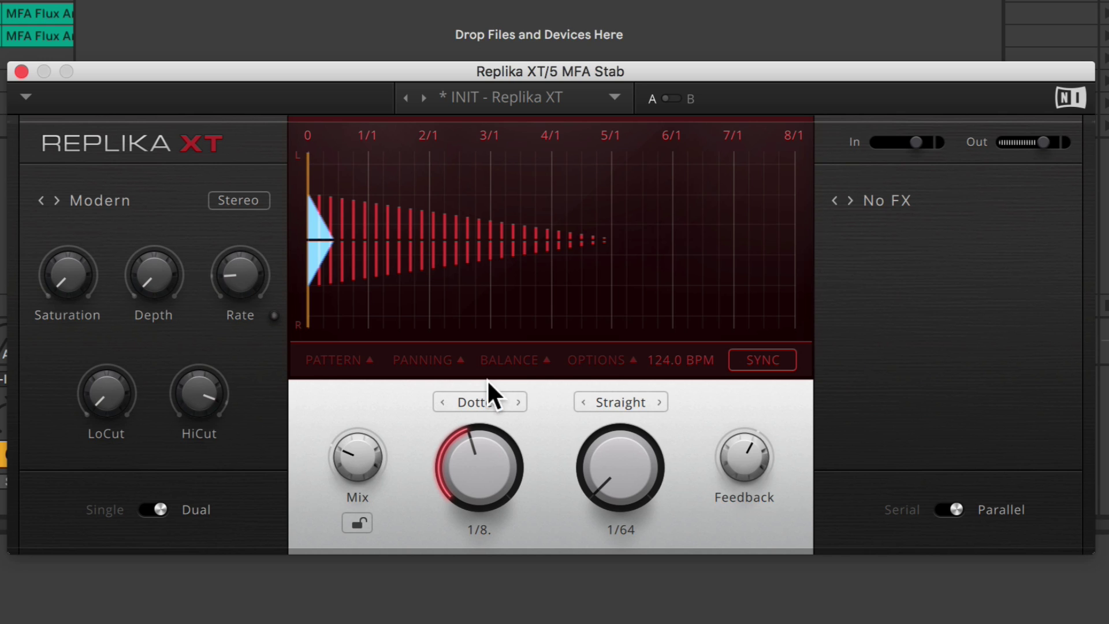
Set both dual delay times to Triplets, with the second one at 1/32T
click(462, 404)
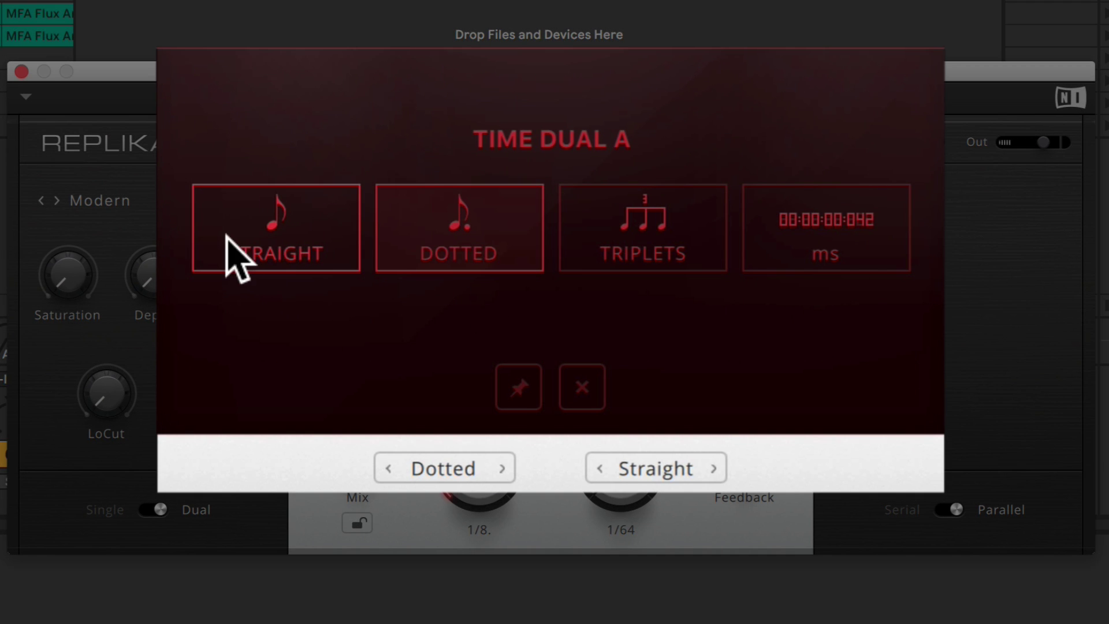
click(614, 247)
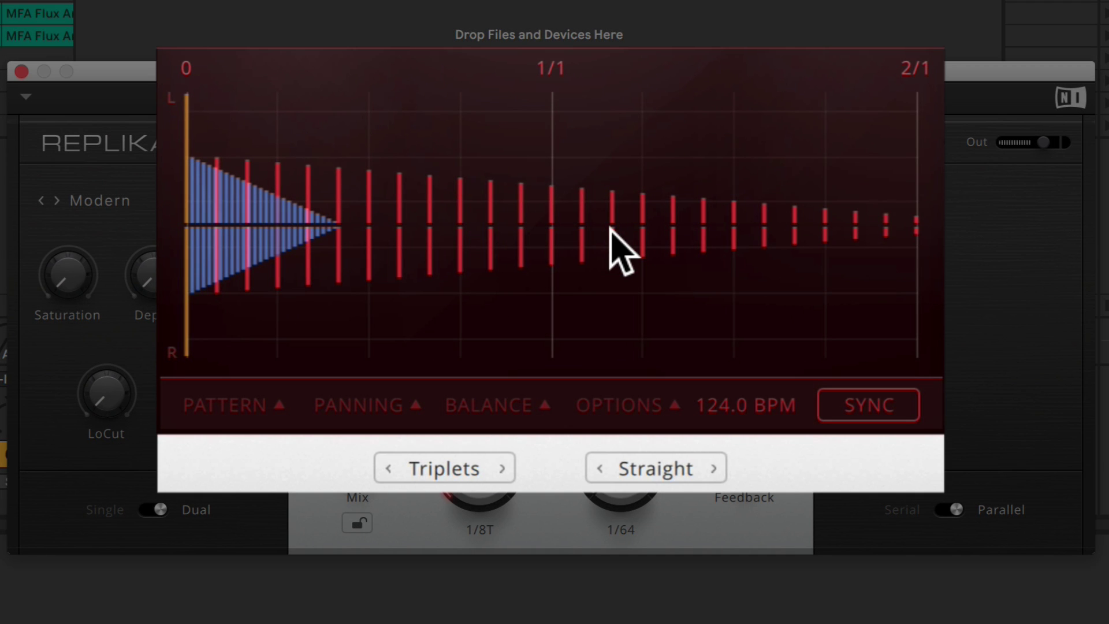
click(663, 465)
click(632, 263)
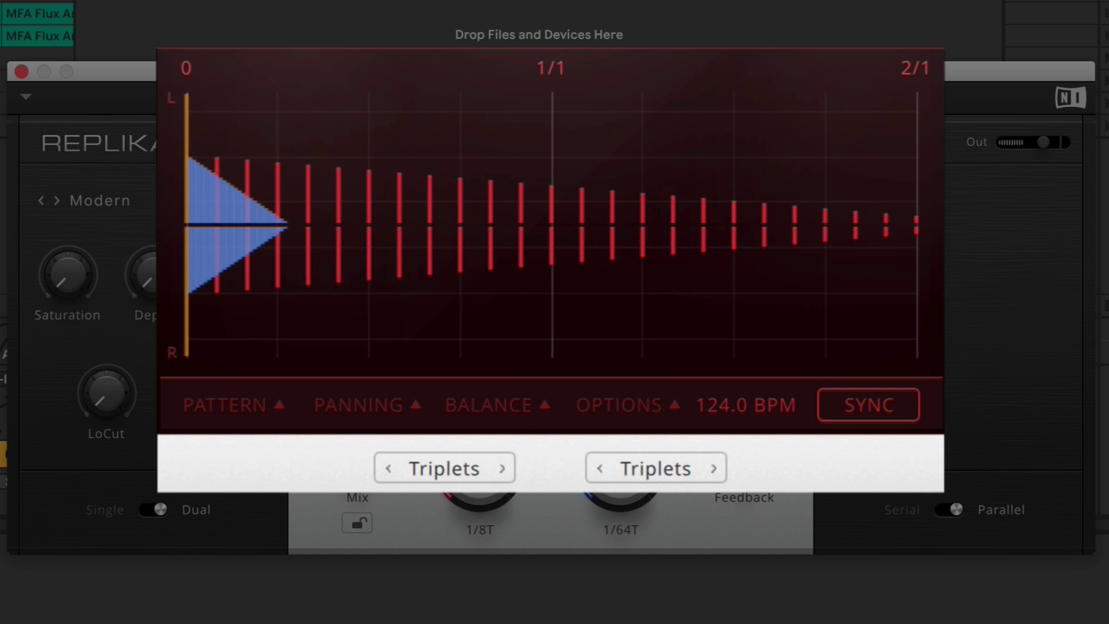
drag(621, 482, 621, 476)
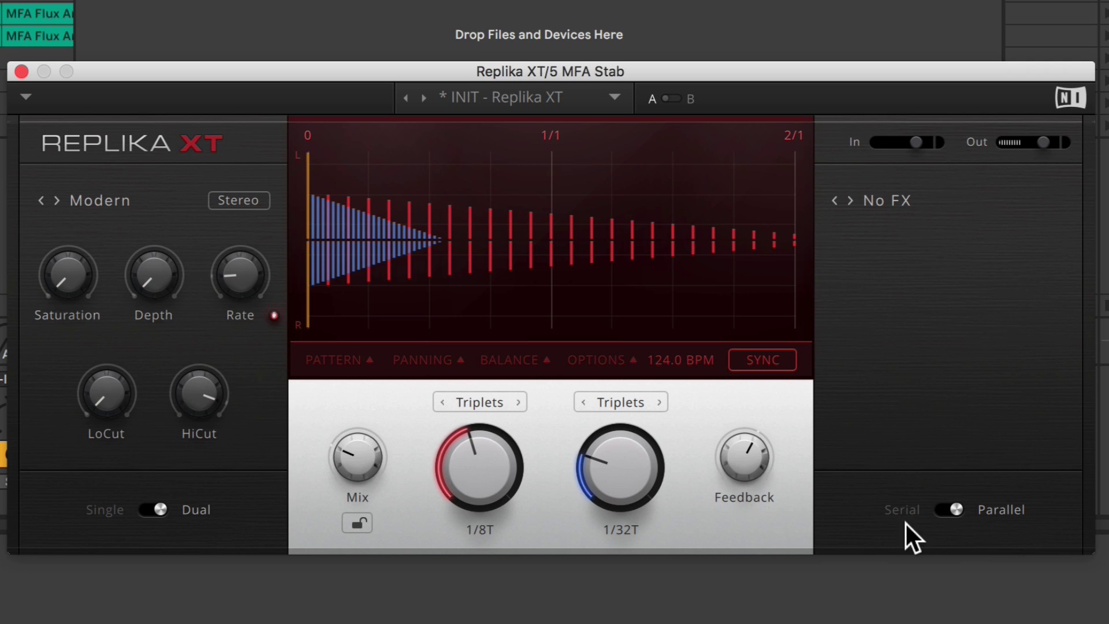
Return the dual delays to Serial with 79.5% feedback, and set the second delay time to 40 ms
click(948, 508)
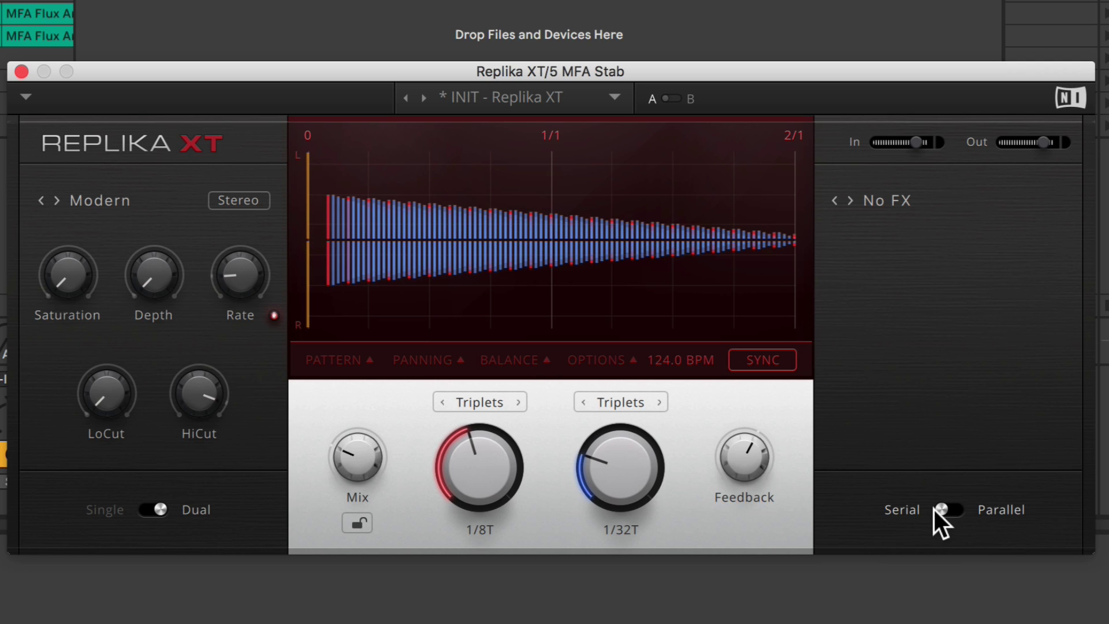
drag(747, 457, 748, 445)
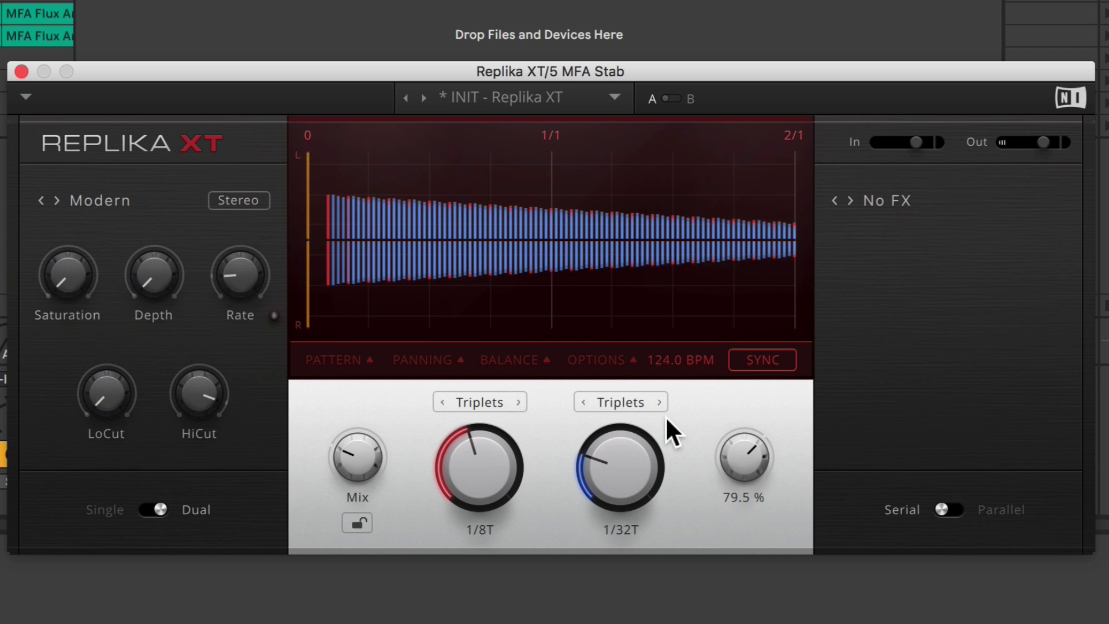
click(622, 402)
click(734, 245)
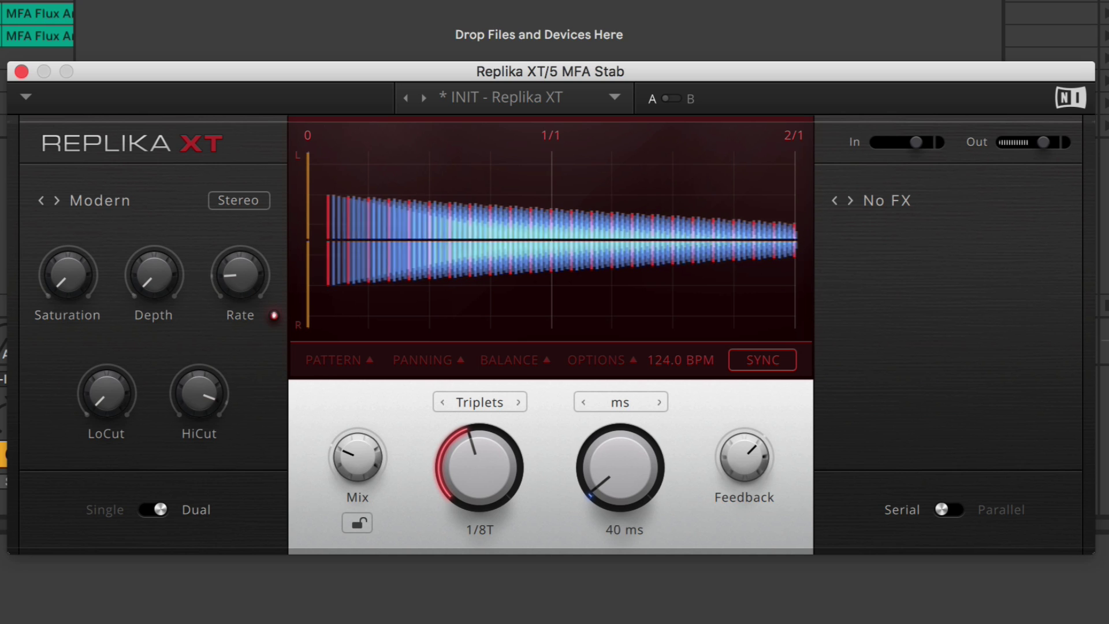
Return to a Single dotted 1/16 delay with higher feedback and a raised, locked mix
click(141, 506)
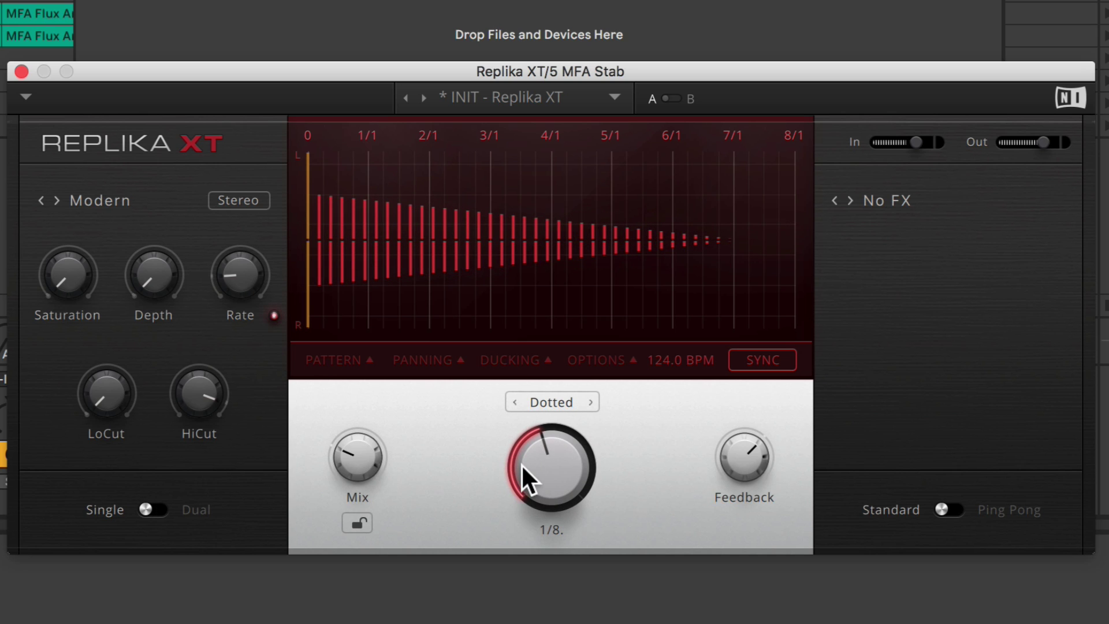
mouse_move(732, 438)
drag(733, 438, 732, 428)
drag(350, 446, 350, 452)
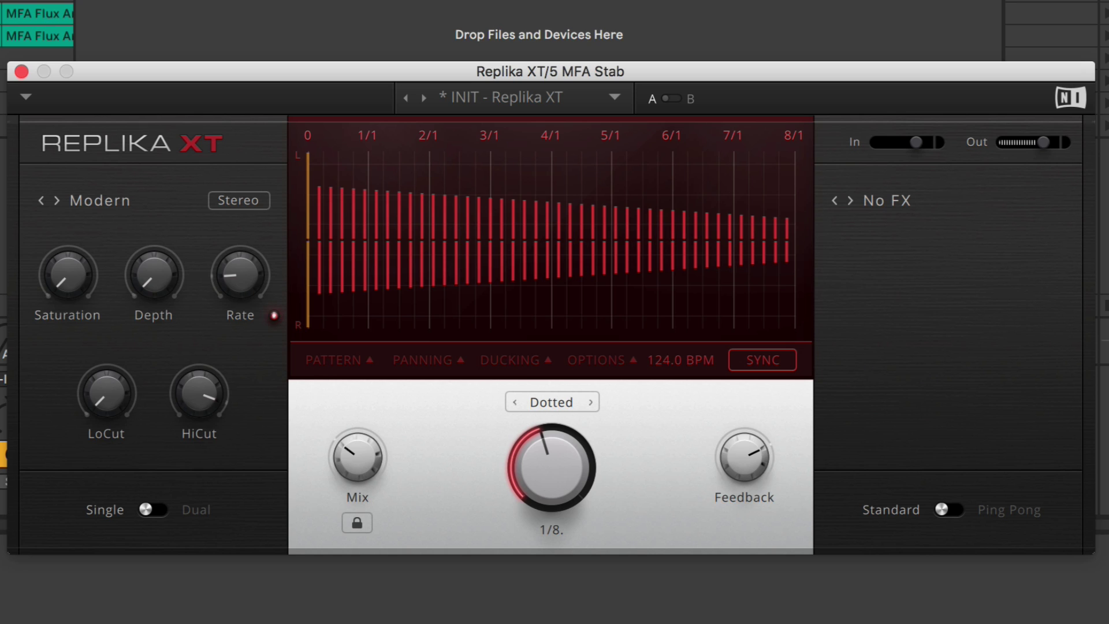
drag(551, 462, 552, 472)
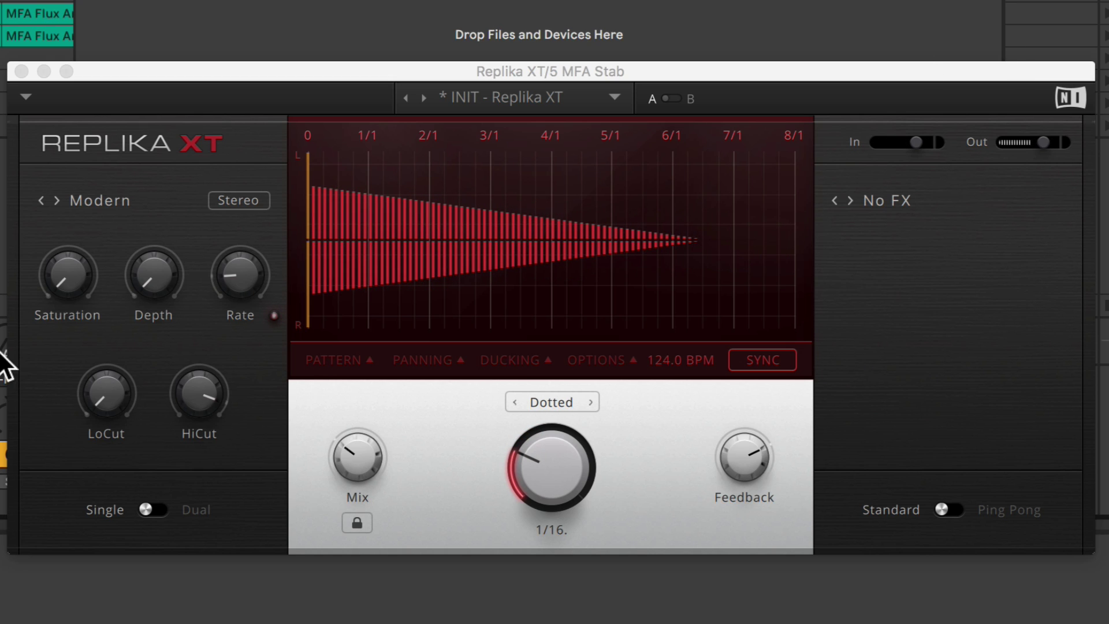
In the Modern style, raise the saturation and low cut, and set the modulation to maximum depth at a 0.69 Hz rate
drag(59, 270, 59, 240)
drag(117, 377, 117, 351)
drag(180, 258, 181, 228)
drag(234, 269, 262, 240)
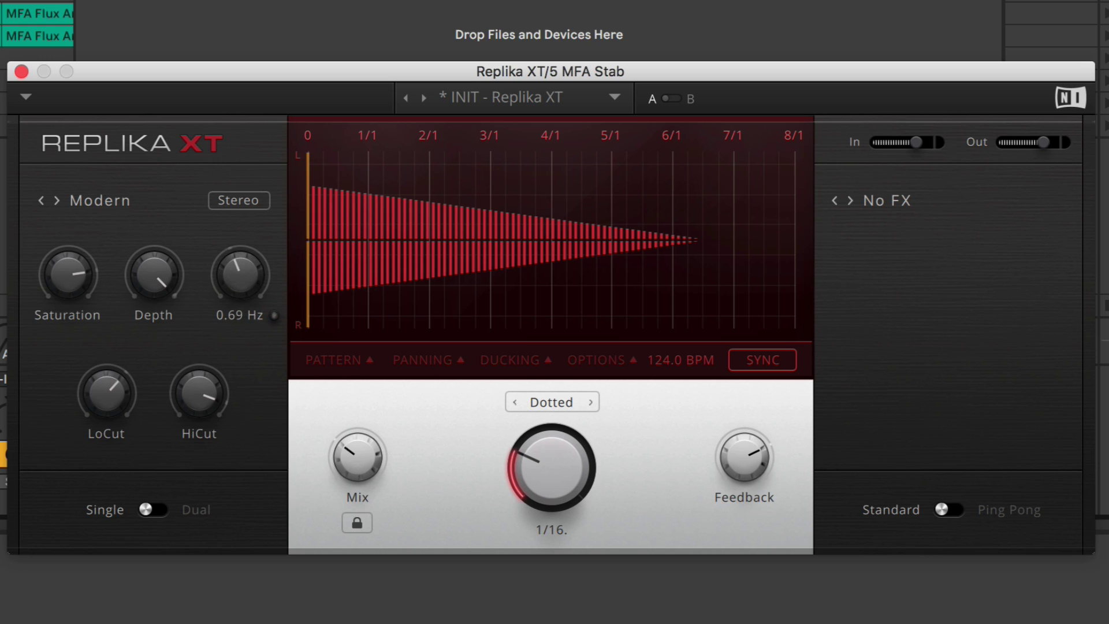
Try Mono modulation with a faster rate and 60% depth, and switch back to Stereo
click(245, 199)
mouse_move(255, 280)
mouse_down()
mouse_move(254, 240)
mouse_move(247, 285)
mouse_up()
drag(153, 275, 154, 317)
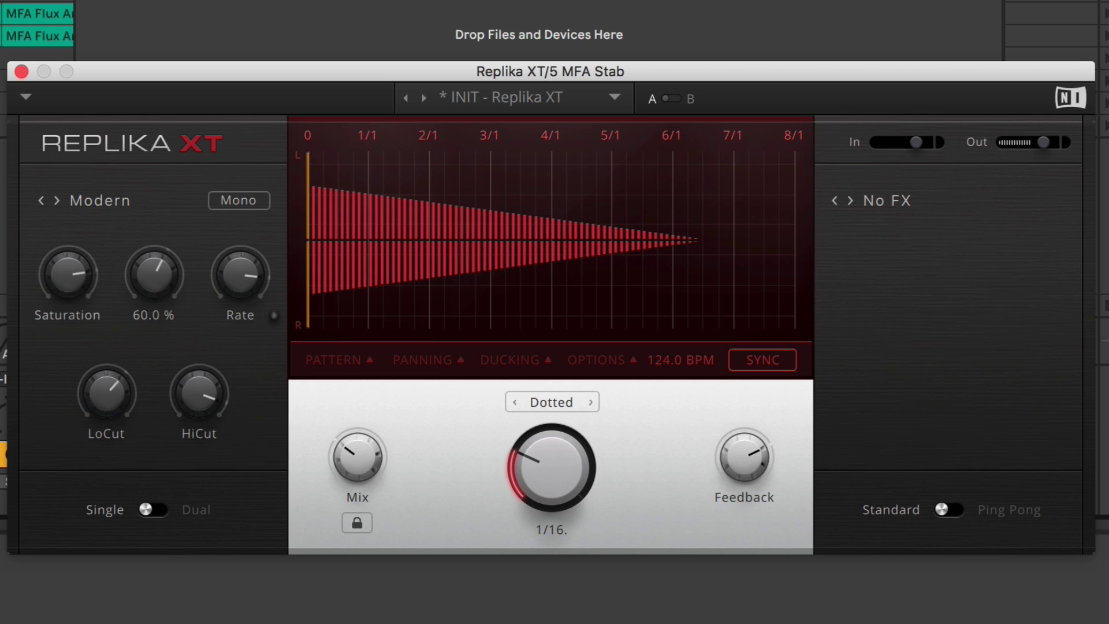
click(246, 204)
Set the high cut to 16852 Hz and the feedback to 90.5%, and turn the modulation depth down to its minimum
drag(210, 394, 211, 412)
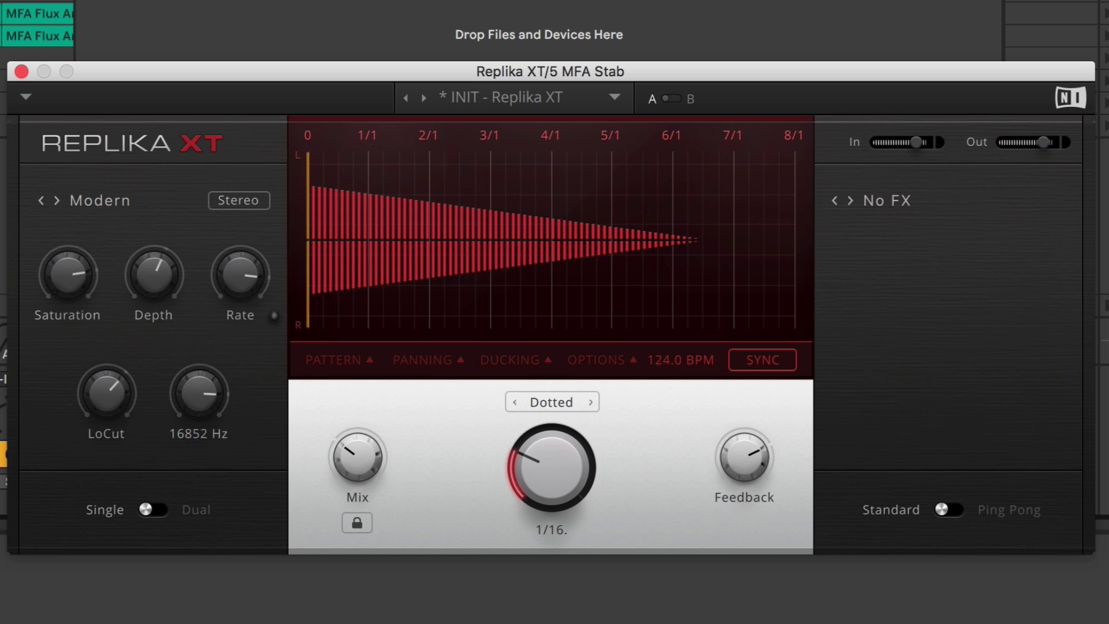
drag(154, 277, 155, 326)
mouse_move(86, 433)
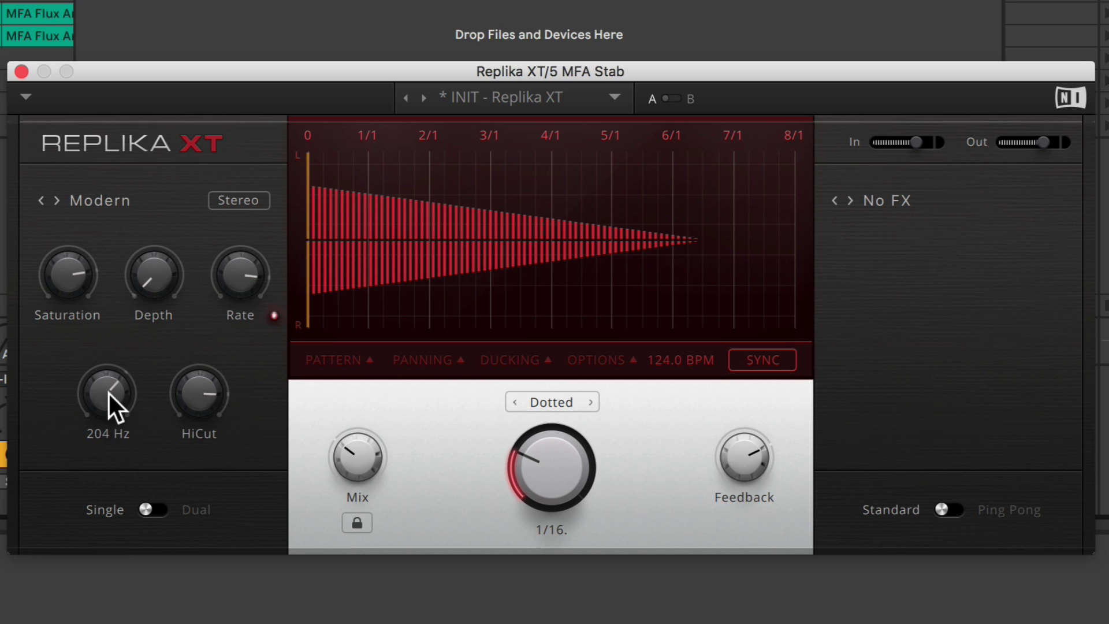
drag(87, 433, 87, 431)
mouse_move(744, 453)
drag(744, 454, 744, 452)
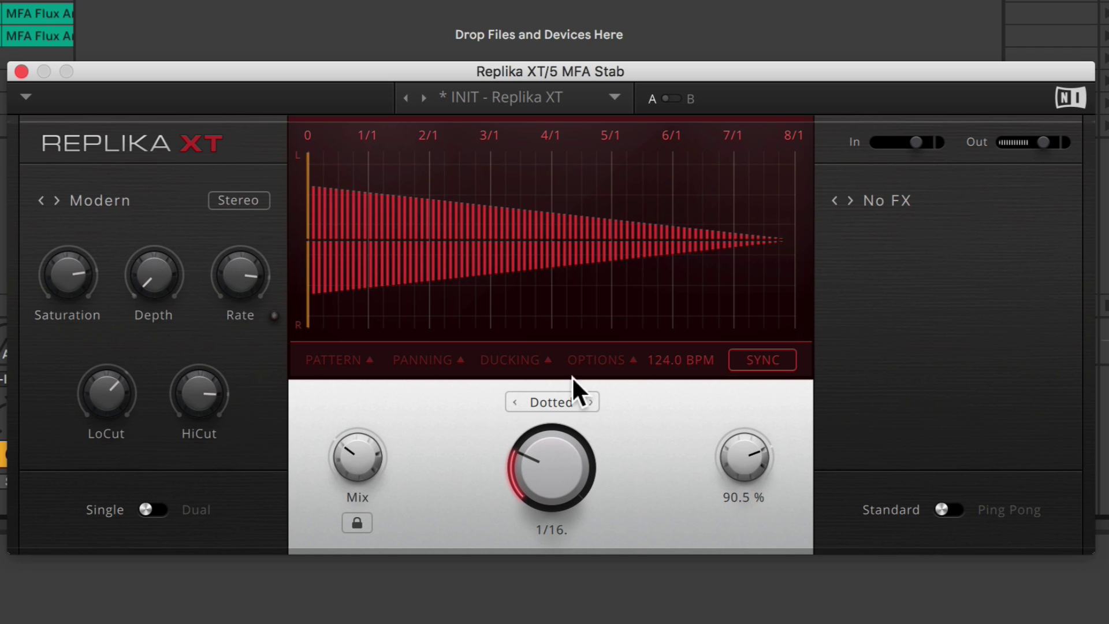
Change the delay style to Analogue with the Warm BBD type, 10% modulation depth and a slightly faster rate
click(106, 195)
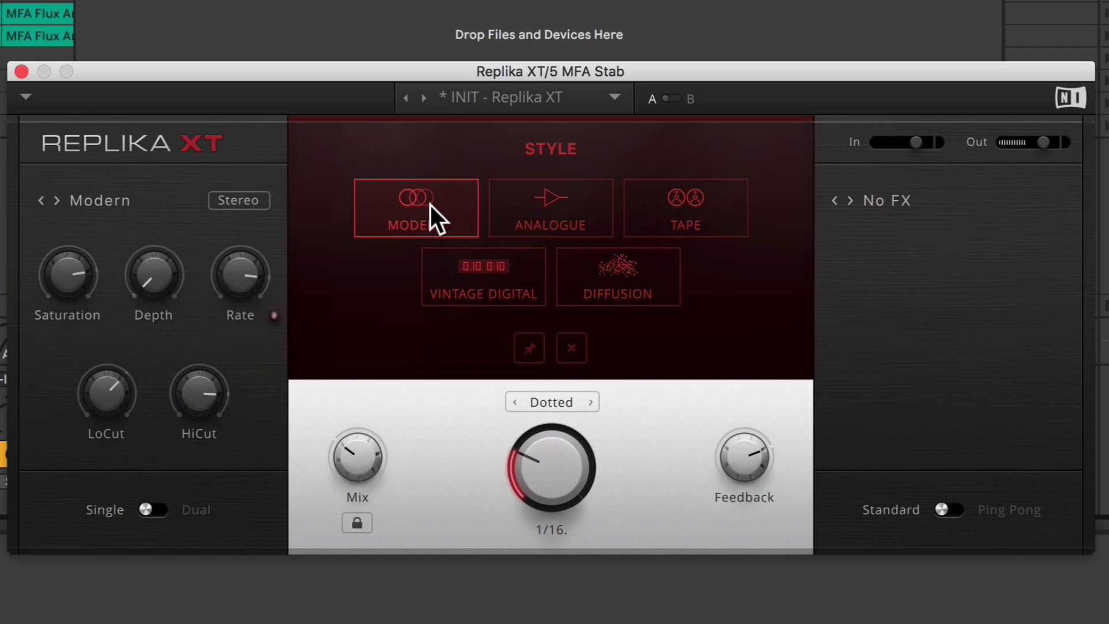
click(532, 213)
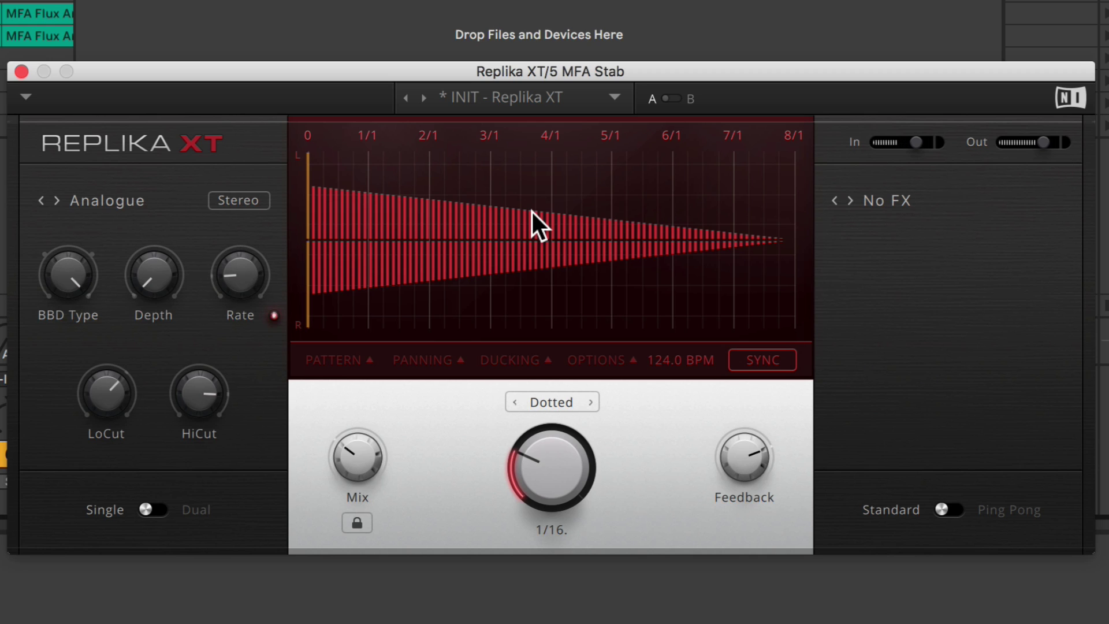
mouse_move(64, 278)
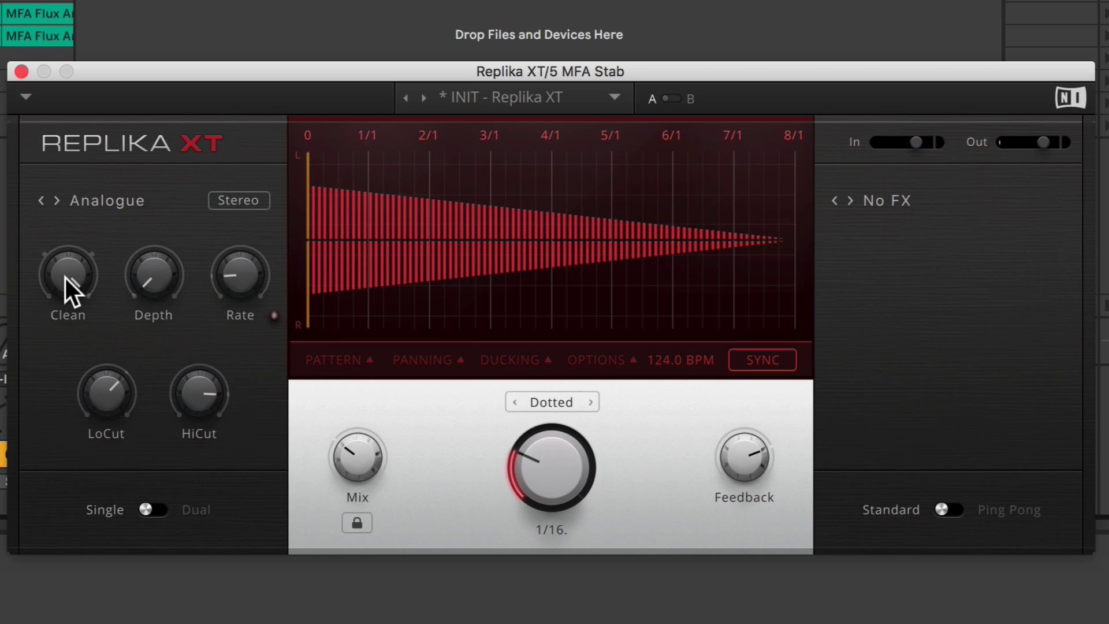
drag(65, 279, 75, 274)
drag(154, 276, 162, 275)
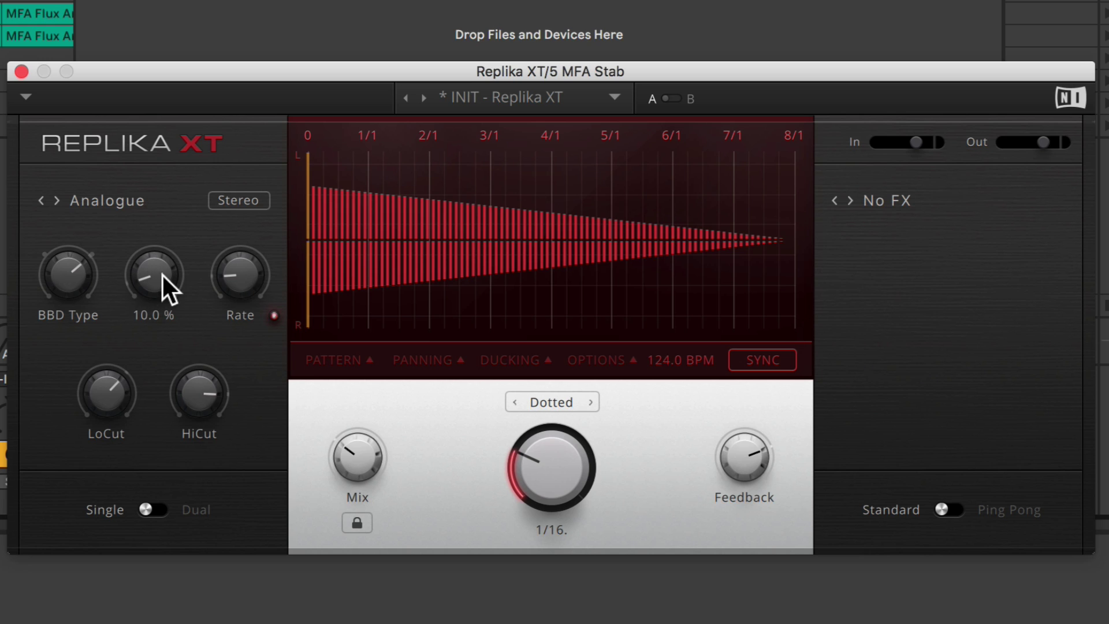
drag(241, 276, 240, 267)
mouse_move(66, 276)
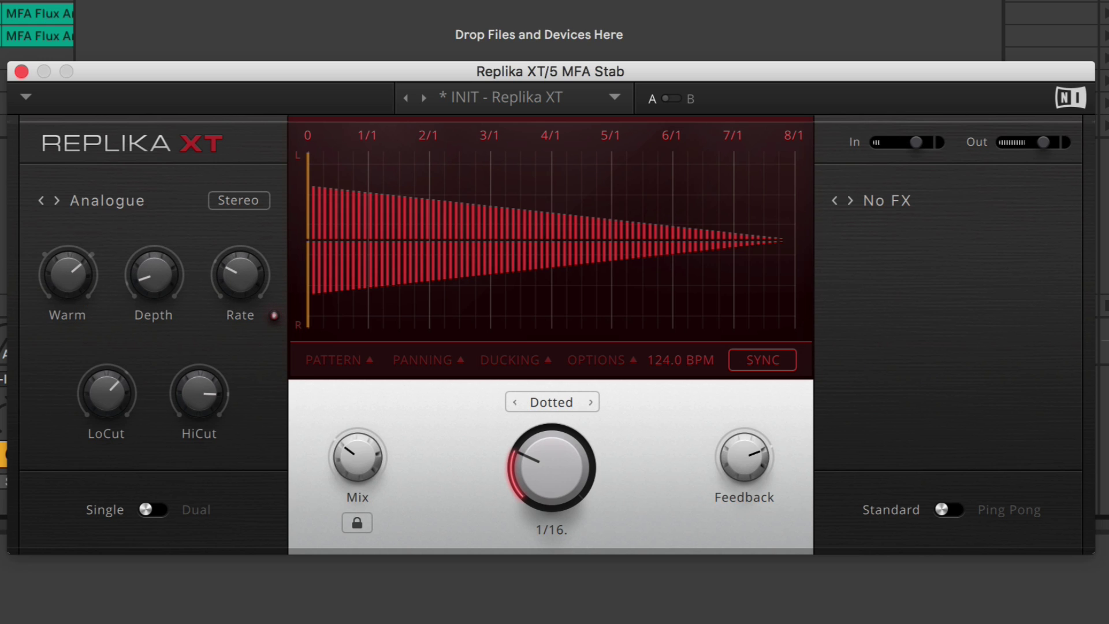
Change the BBD type to Dark, set the delay time to a dotted 1/8, and raise the feedback
drag(66, 276, 66, 289)
drag(529, 462, 528, 448)
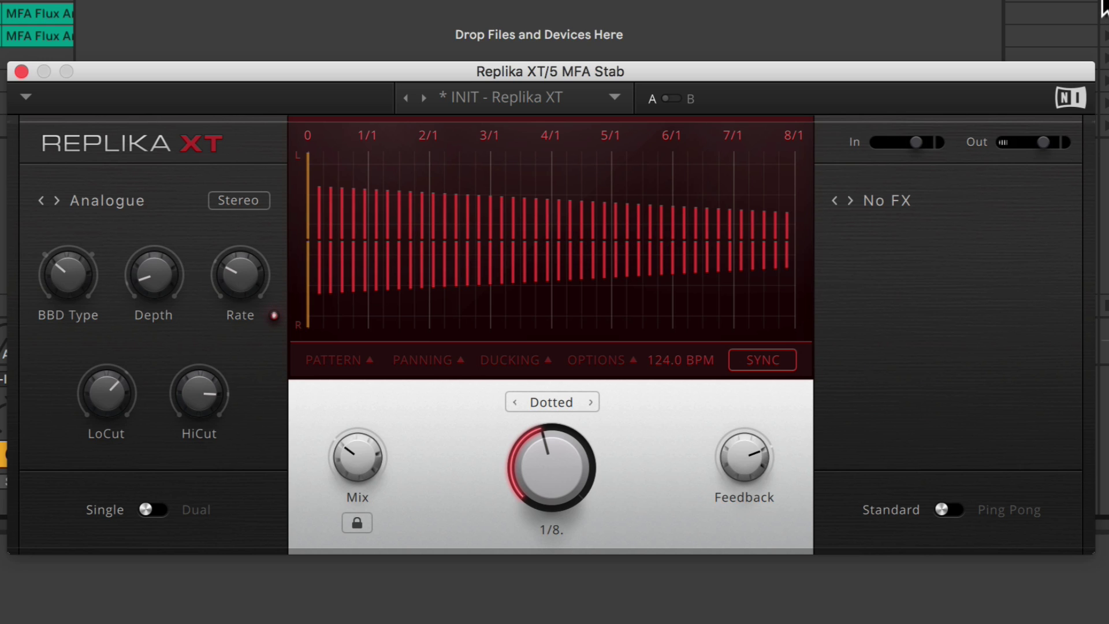
click(1055, 36)
drag(752, 460, 752, 456)
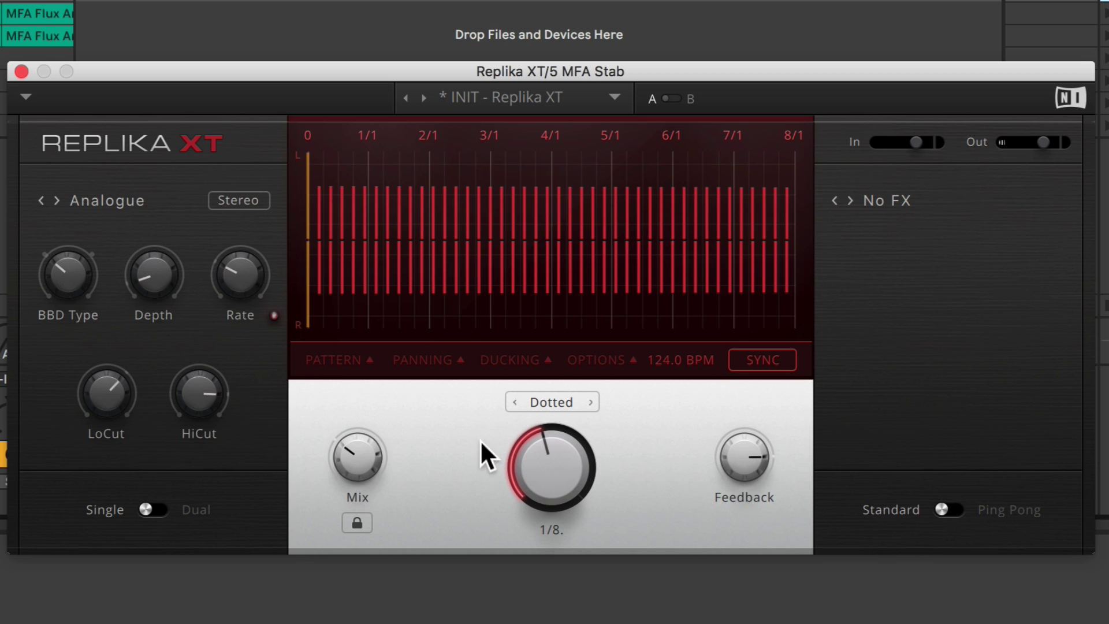
Change the BBD type to Grunge and raise the feedback slightly further
mouse_move(76, 273)
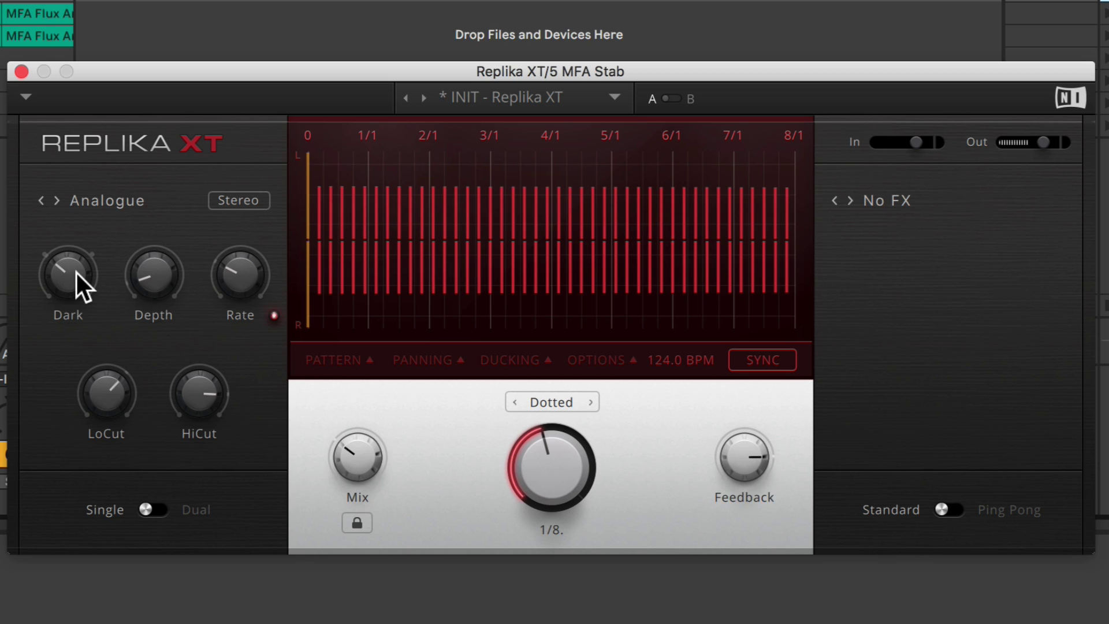
drag(67, 270, 70, 282)
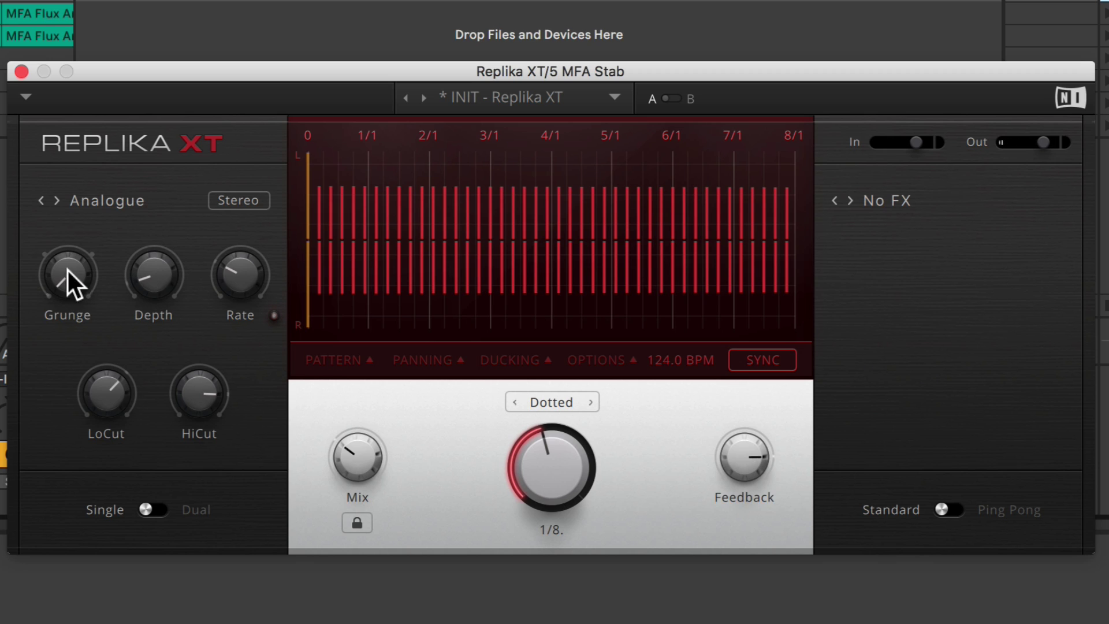
drag(720, 465, 738, 452)
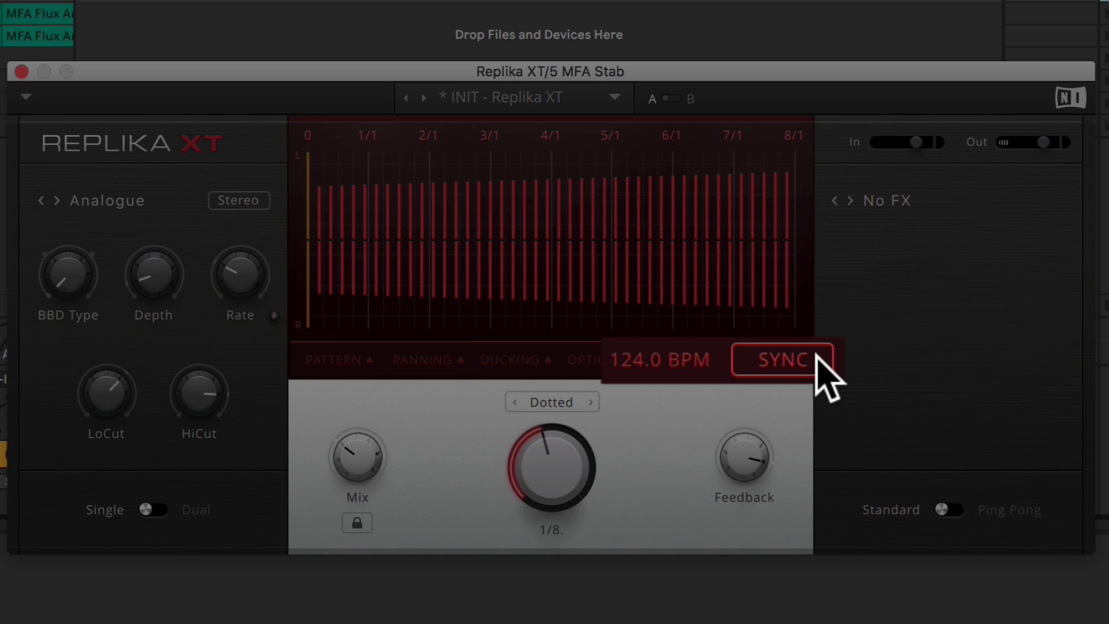
Try an unsynced tempo of 145 BPM, and turn host sync back on
click(816, 355)
drag(691, 359, 757, 361)
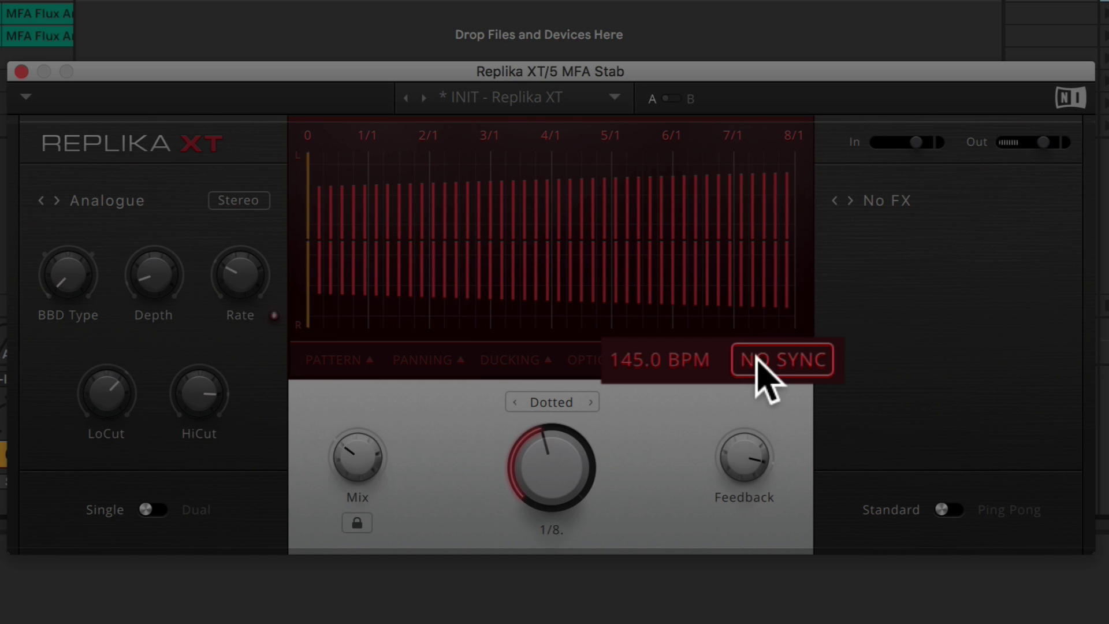
click(757, 360)
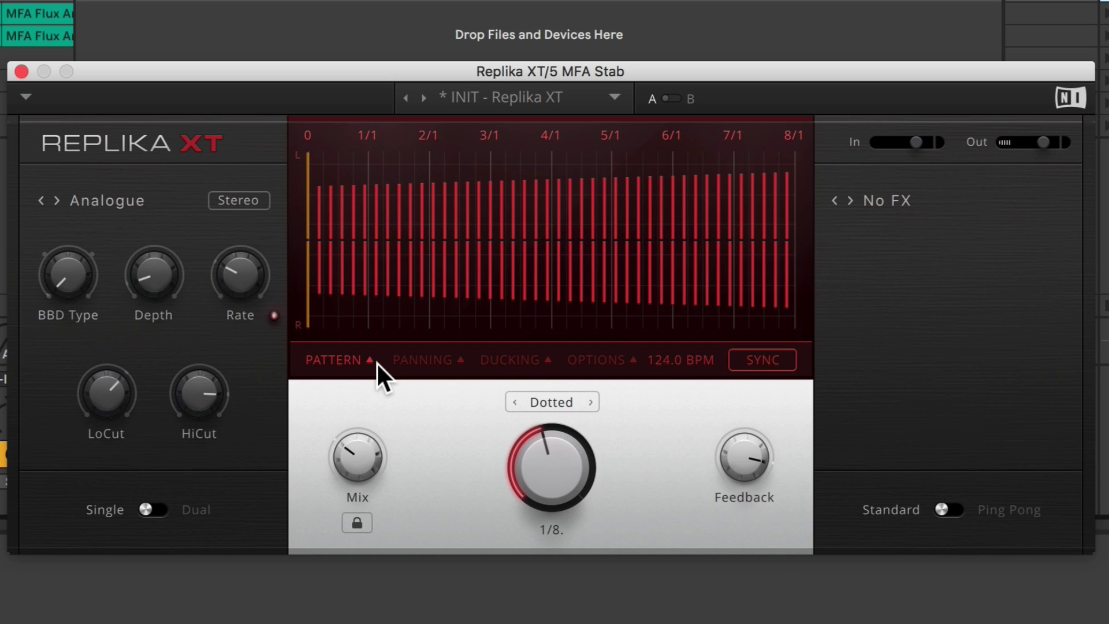
Pan the dry signal 15% left and the wet signal 14% right, with 121% width and a 16.6 ms L/R offset
click(410, 358)
drag(336, 329, 336, 342)
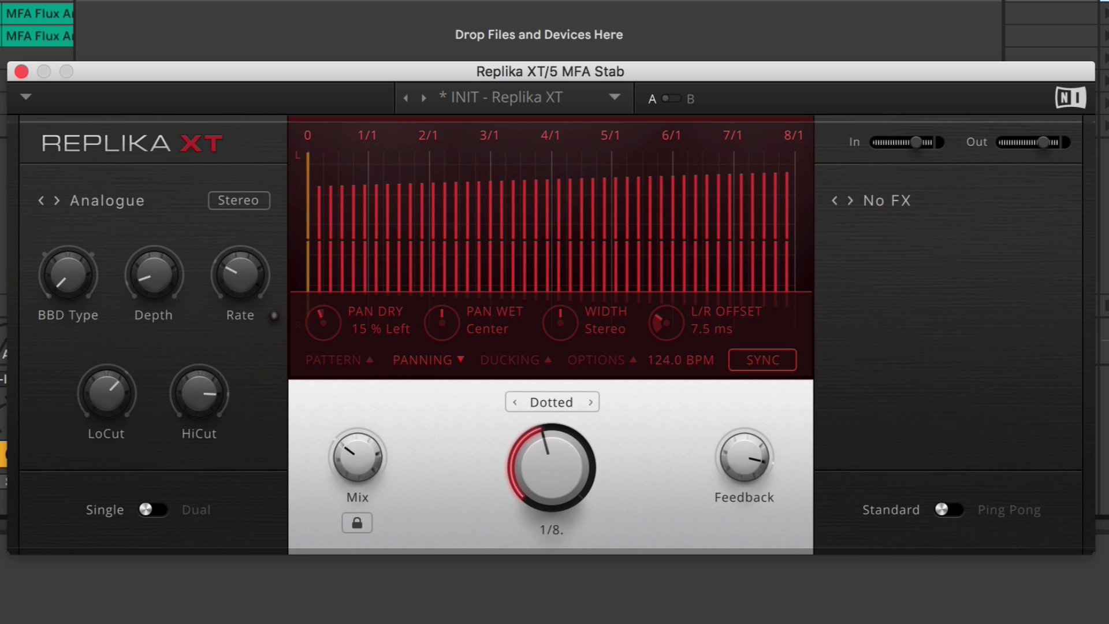
drag(424, 324, 442, 312)
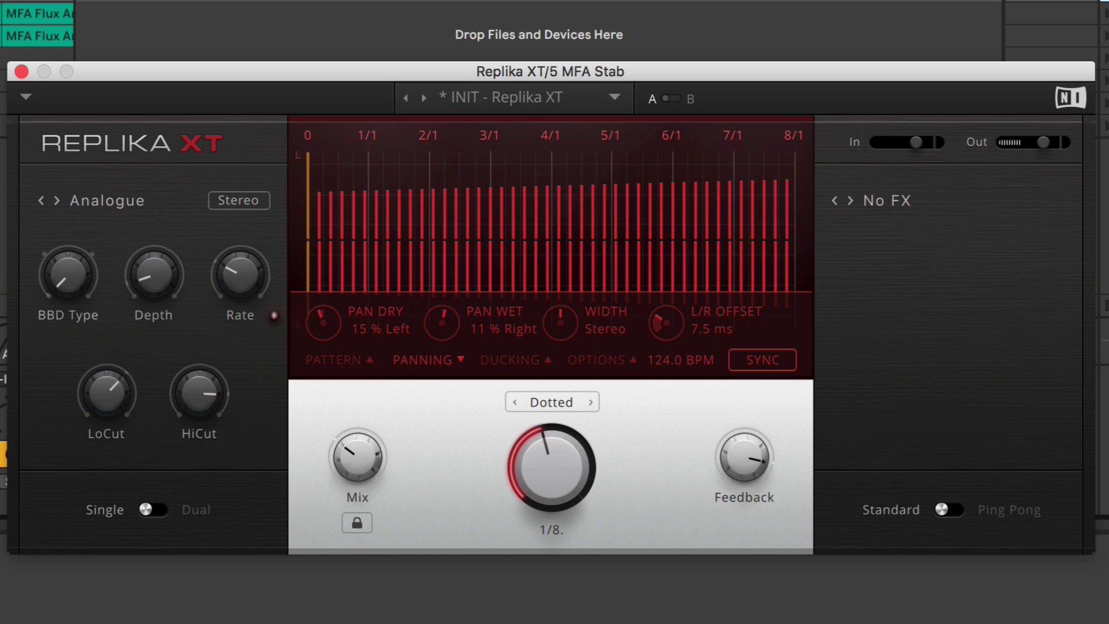
drag(545, 324, 546, 318)
drag(676, 317, 676, 302)
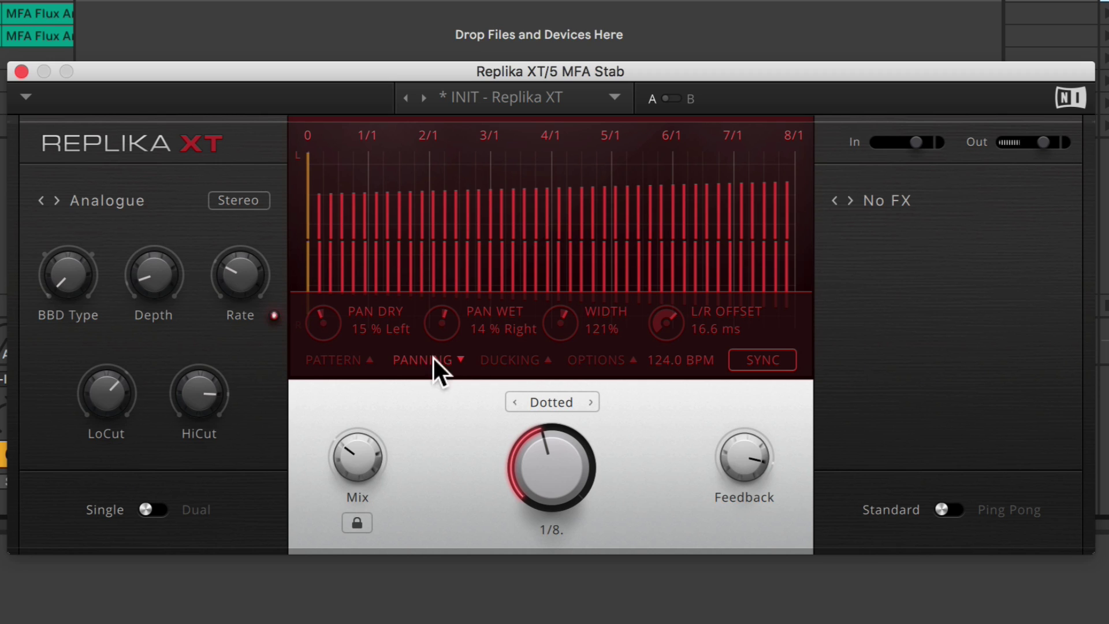
Set the pattern shuffle to 19%, try a 49% Rush feel, and return the feel to on beat
click(364, 357)
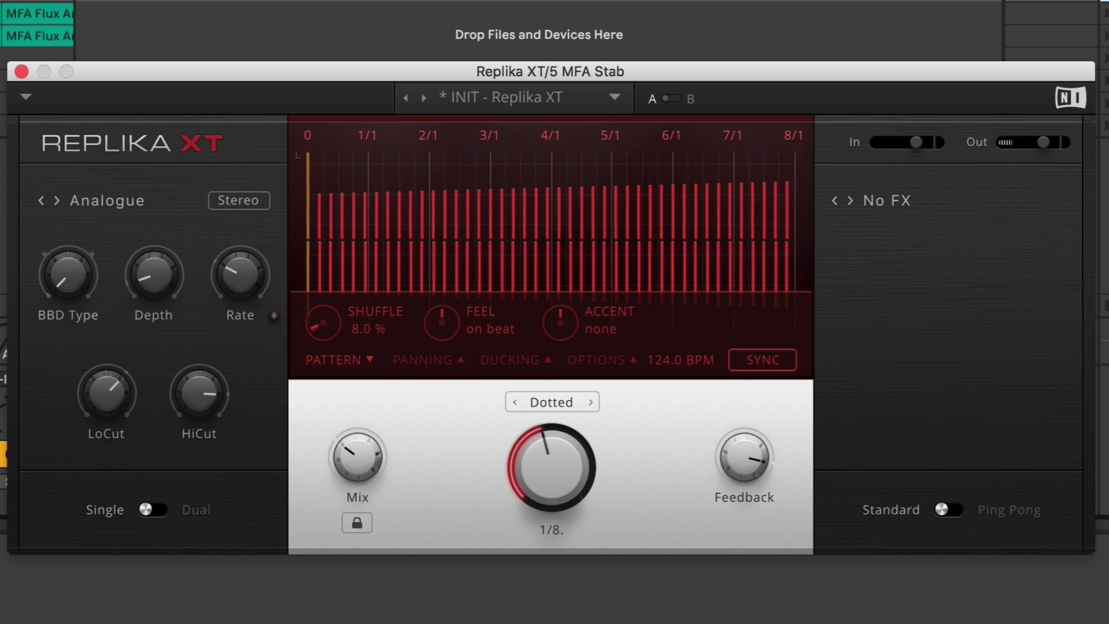
drag(322, 323, 322, 313)
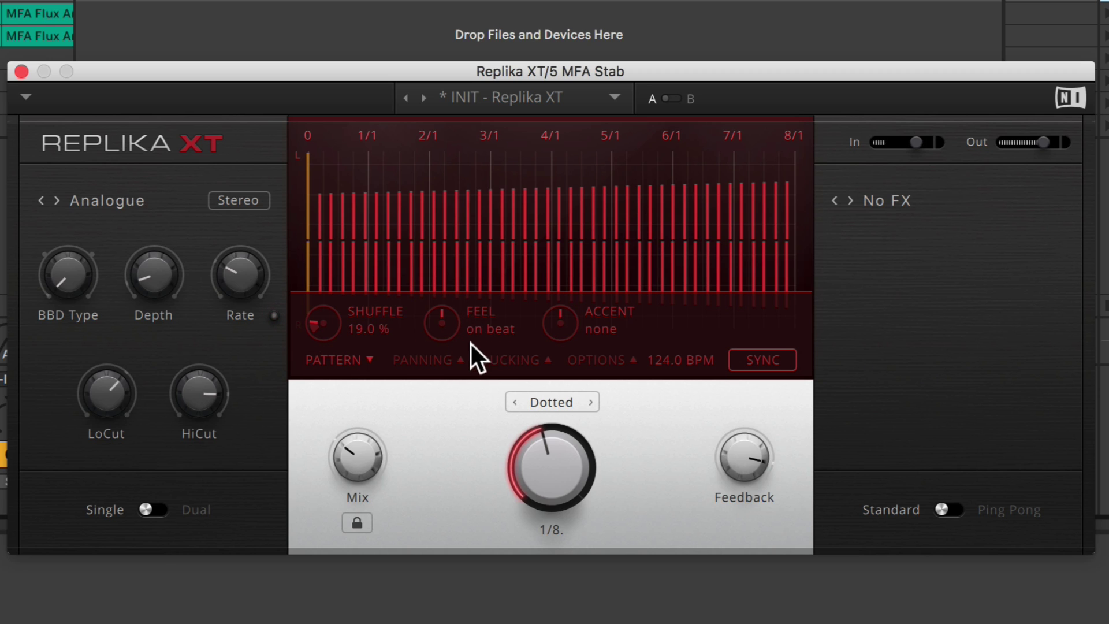
mouse_move(456, 327)
mouse_down()
mouse_move(455, 298)
mouse_move(455, 339)
mouse_up()
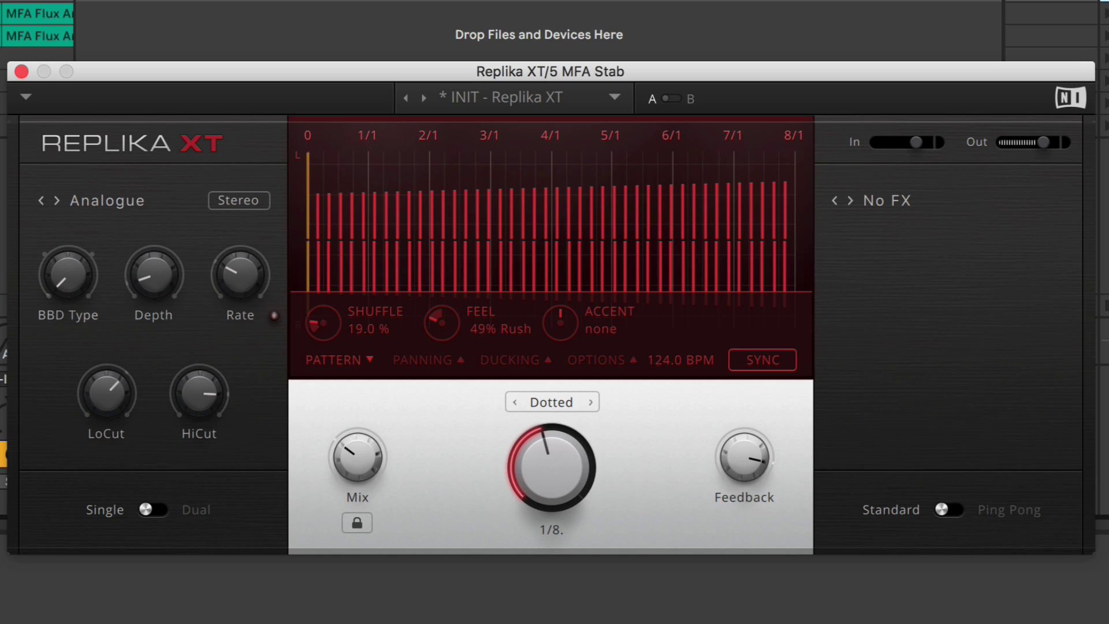
drag(456, 339, 477, 325)
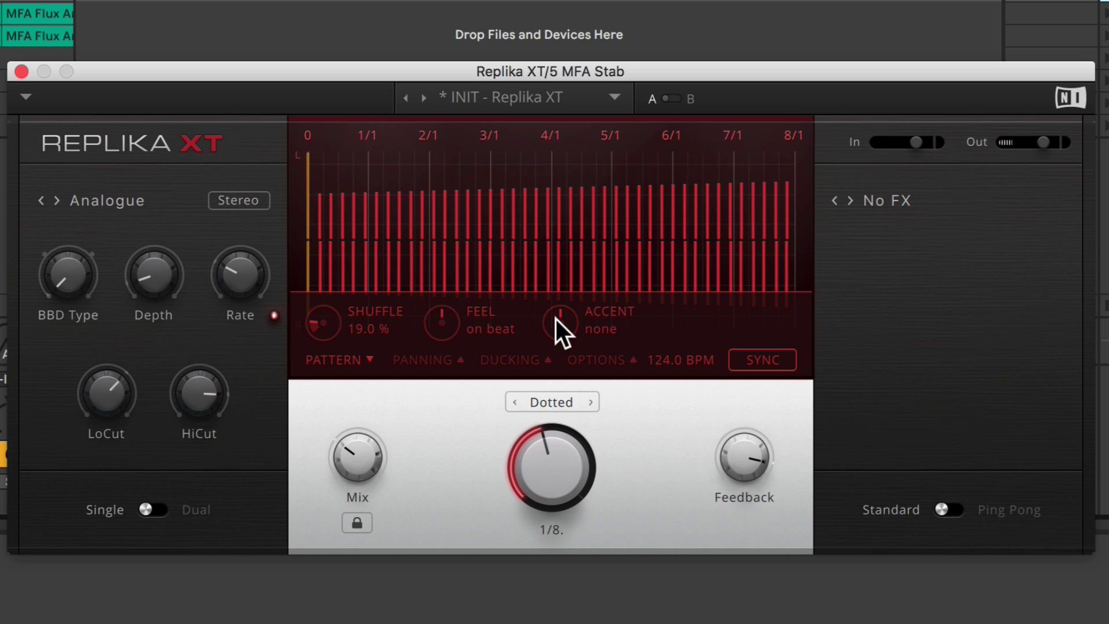
Set the pattern accent to 45% offbeat and raise the feedback to 120%
drag(556, 319, 555, 297)
drag(768, 453, 769, 439)
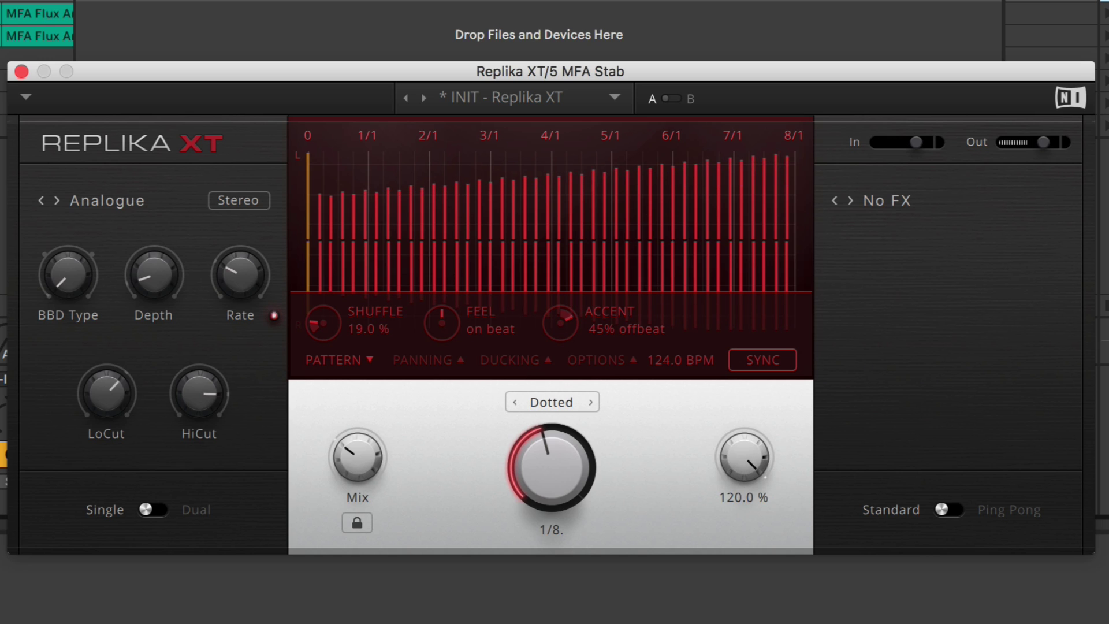
Set the ducking to 27.5% sensitivity, 22.5 dB amount and 22% release
click(510, 353)
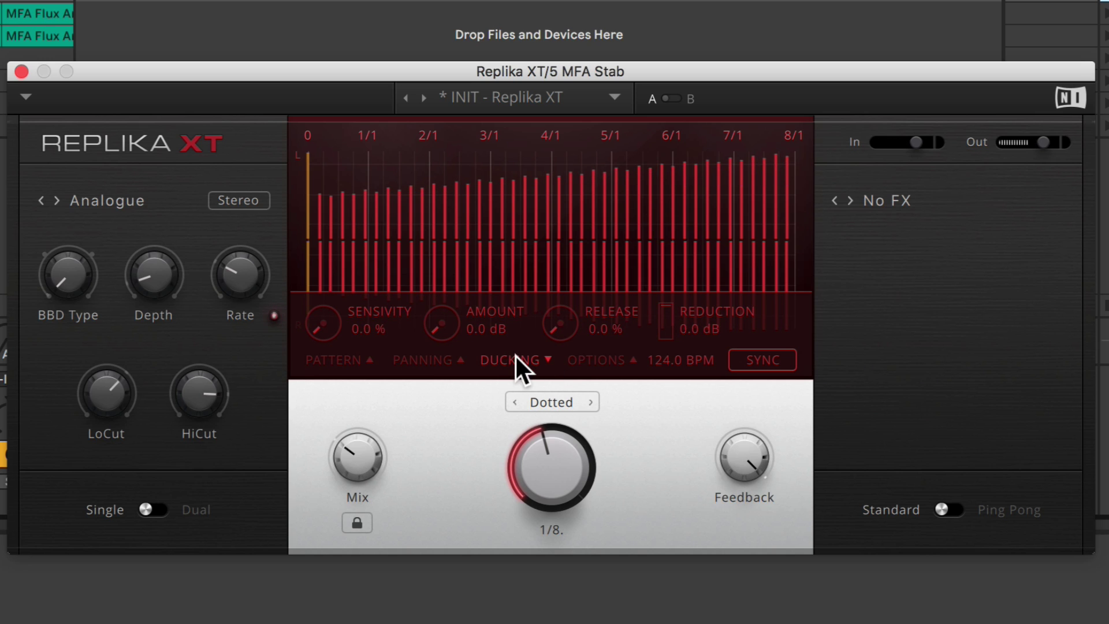
drag(358, 317, 358, 295)
drag(439, 311, 439, 283)
drag(440, 323, 440, 312)
drag(559, 322, 560, 300)
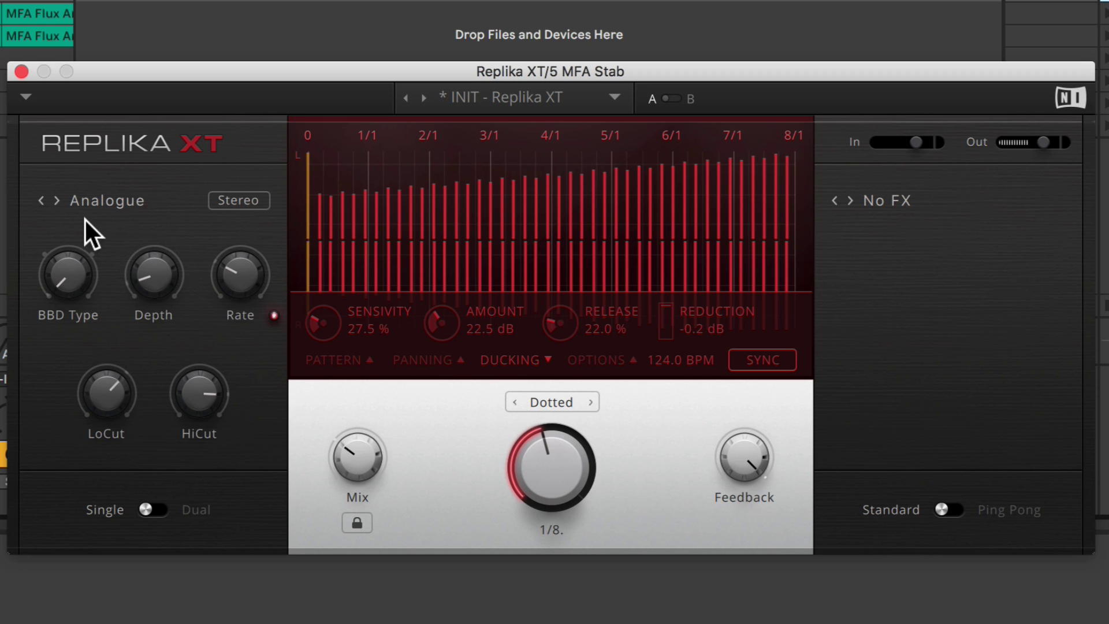
Change the delay style to Vintage Digital, with the ducking release at 37% and the feedback at 101.5%
click(92, 195)
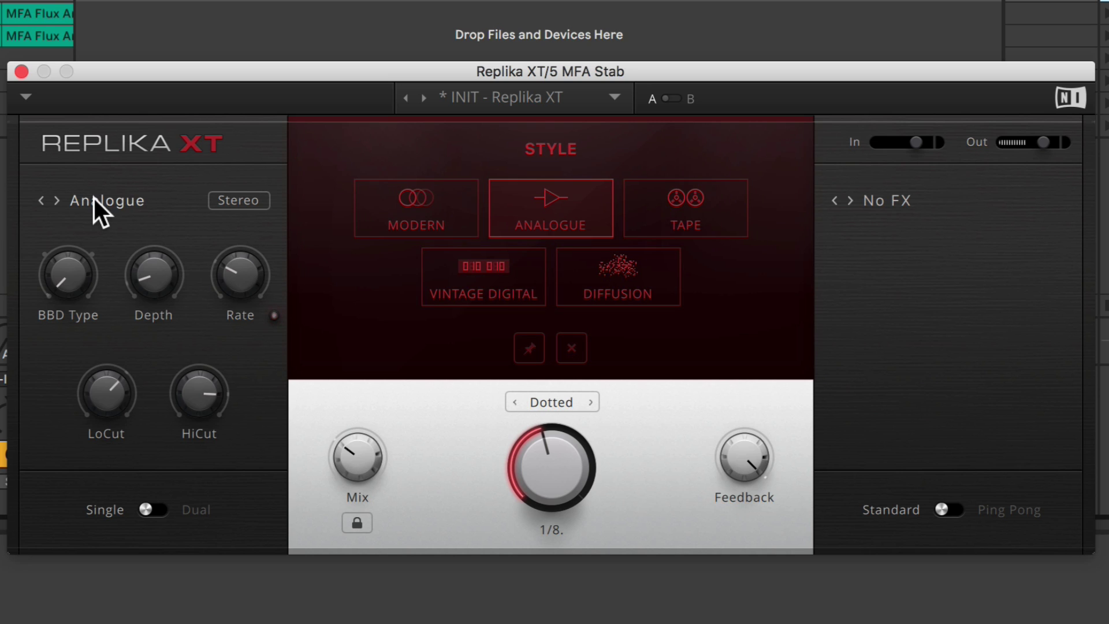
click(495, 280)
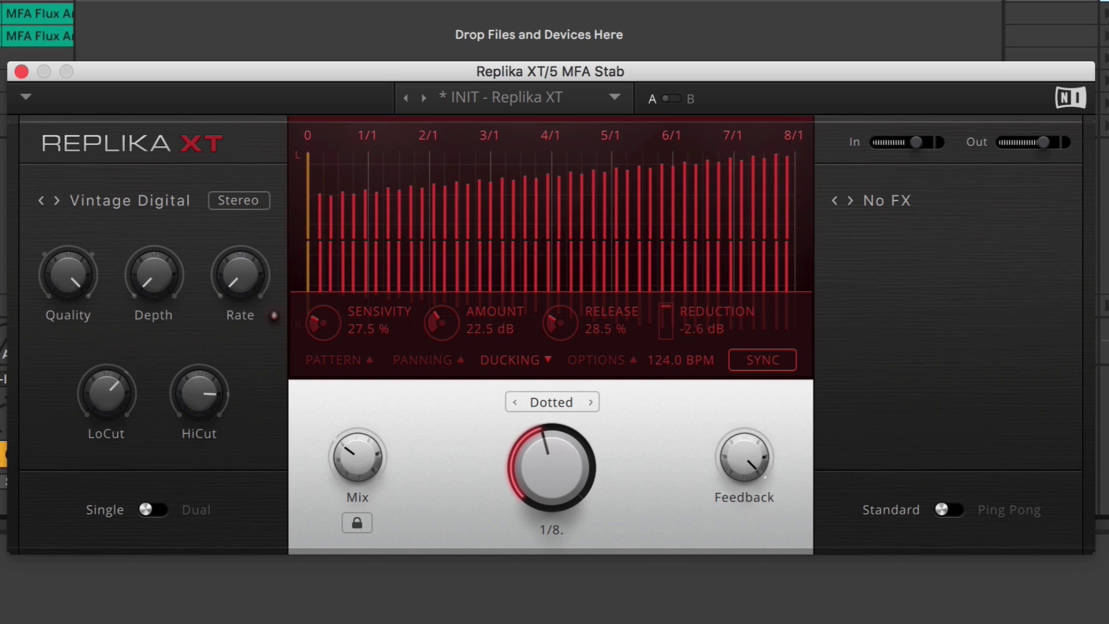
drag(559, 324, 560, 305)
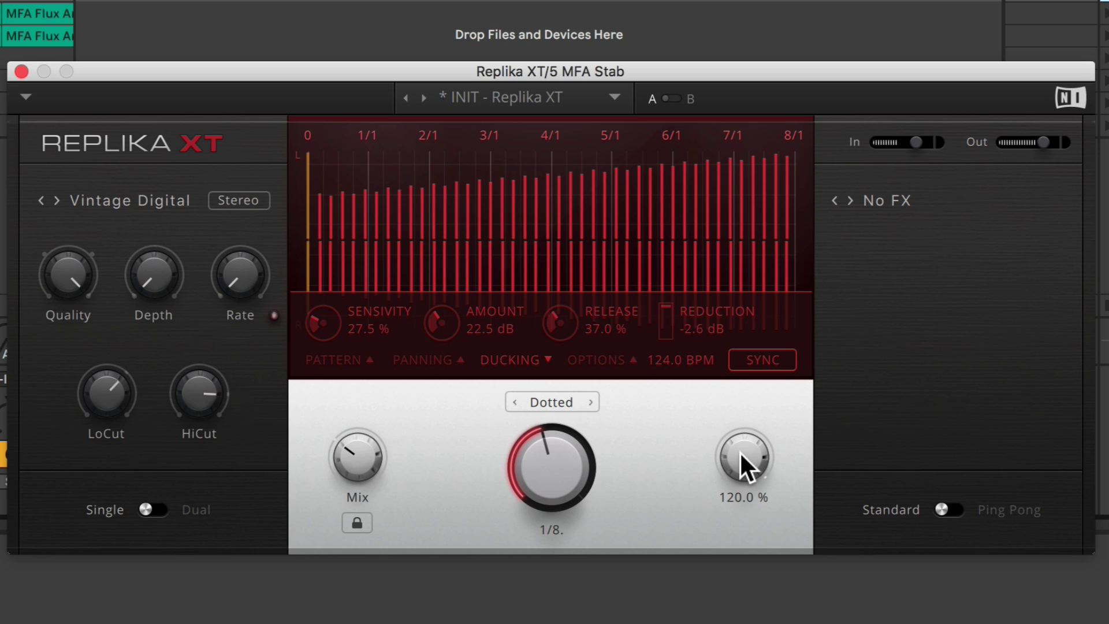
drag(739, 452, 739, 466)
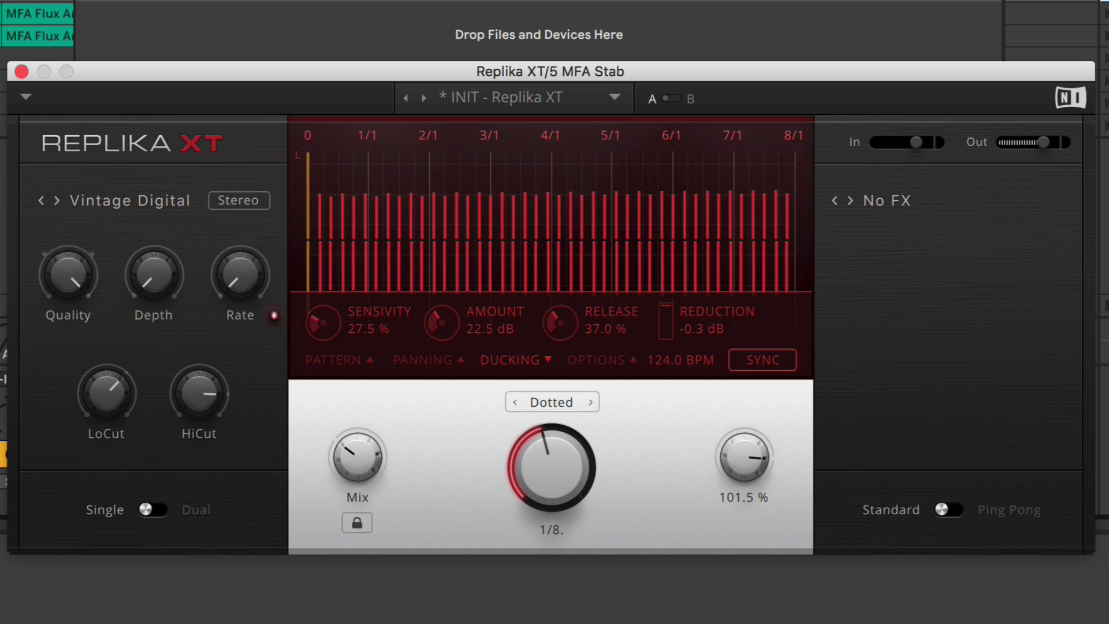
Set the ducking release to 45% and its sensitivity to 0%, and lower the feedback to 95%
drag(568, 332, 568, 321)
mouse_move(733, 438)
drag(559, 322, 559, 321)
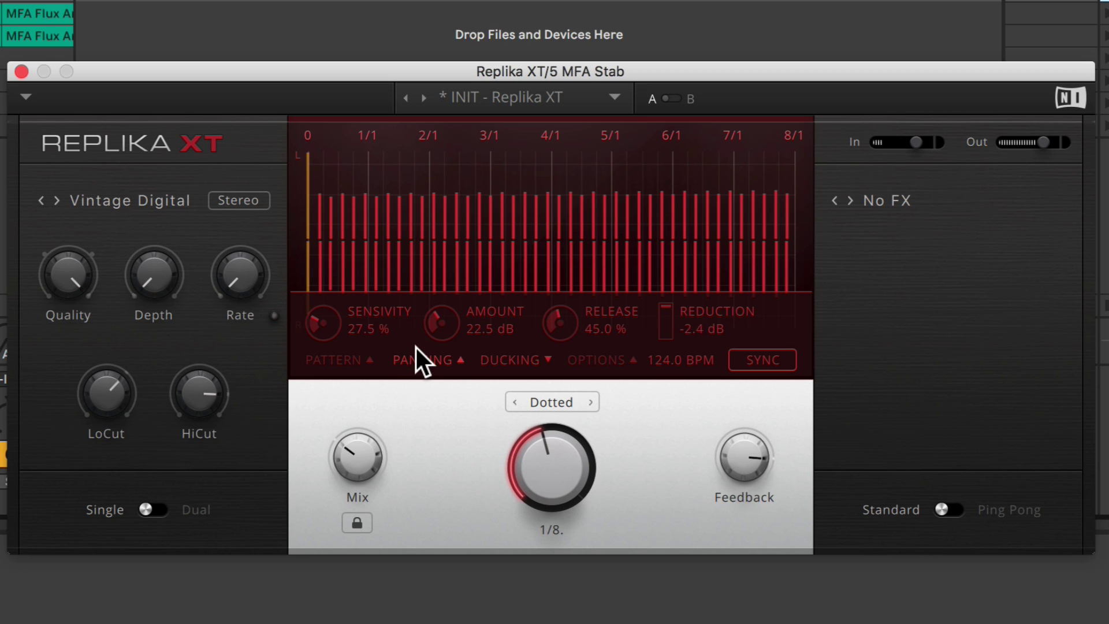
drag(324, 314, 334, 325)
drag(749, 448, 748, 448)
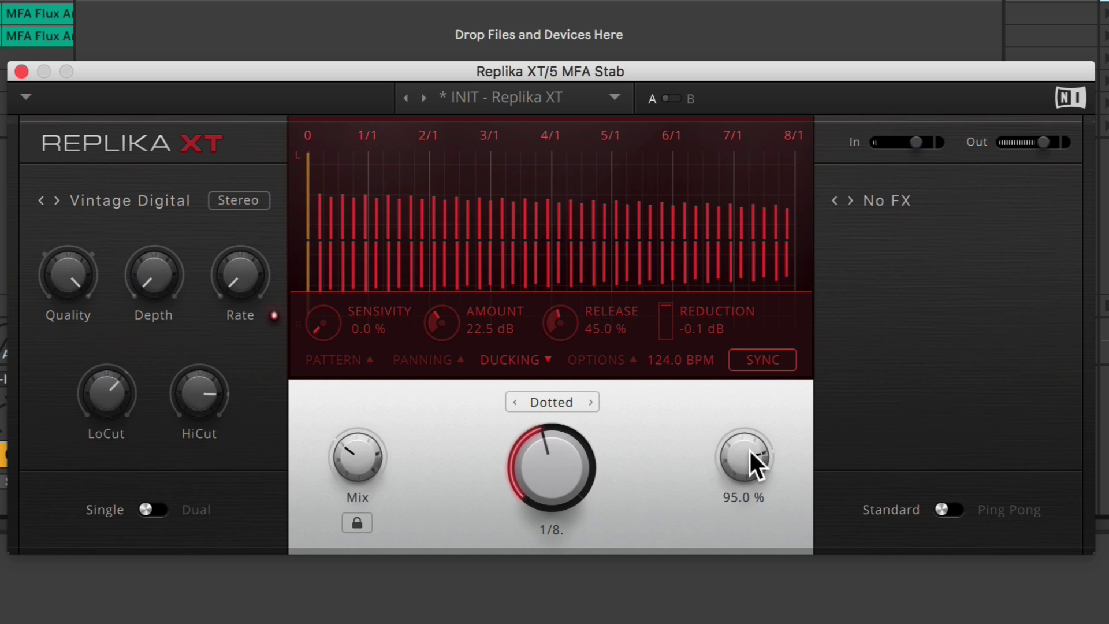
Adjust the pattern to 20% shuffle and a 37% offbeat accent
click(347, 359)
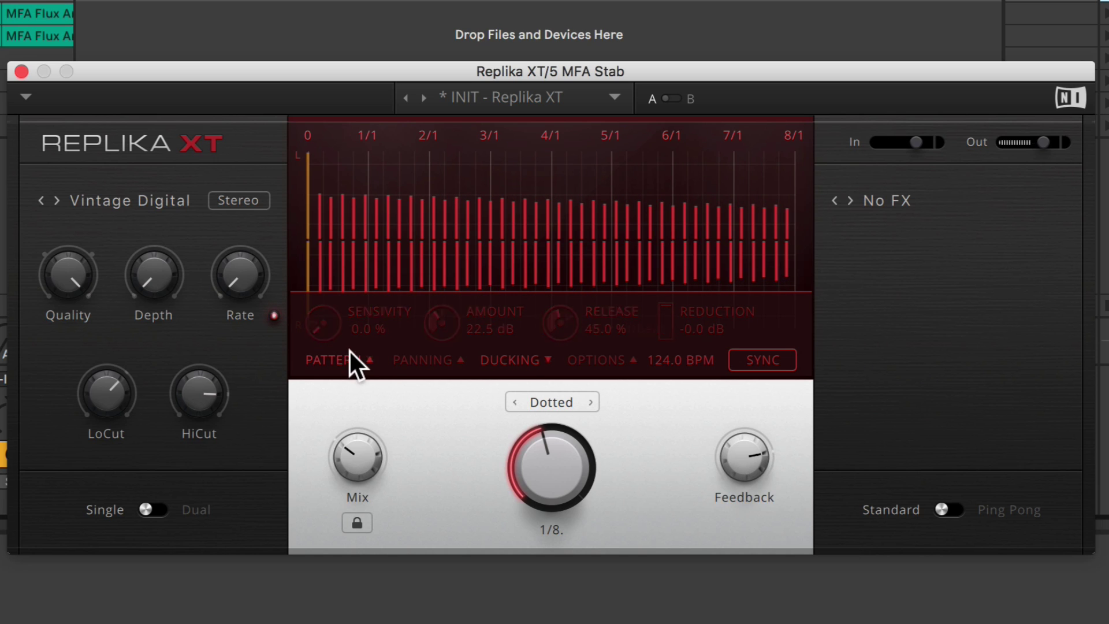
drag(323, 322, 323, 321)
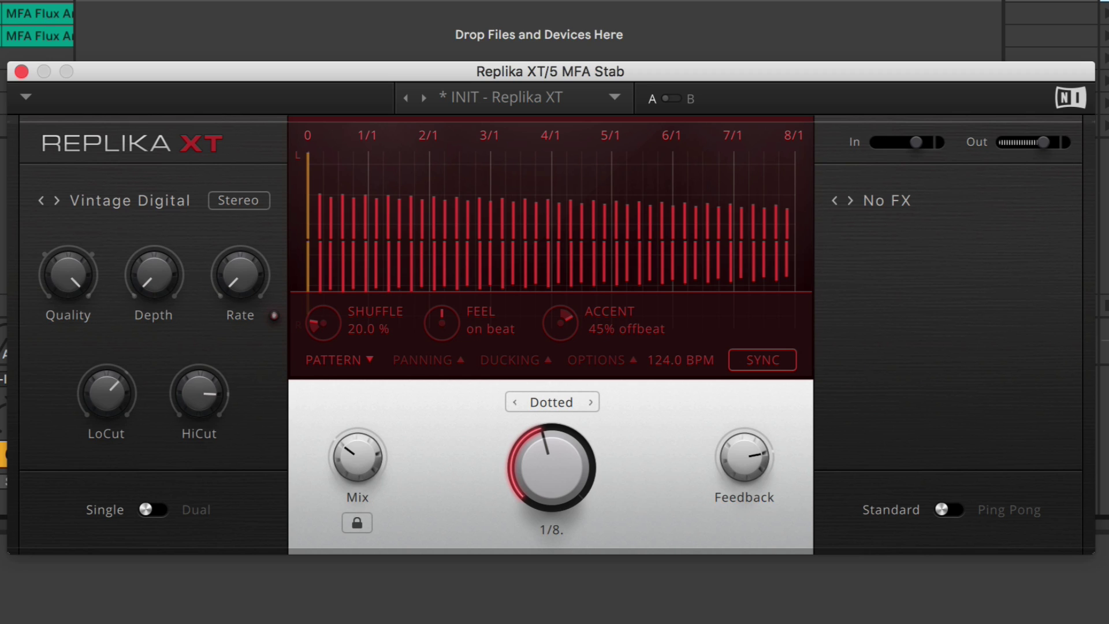
drag(560, 321, 574, 326)
Switch the delay to Ping Pong mode and reverse its direction to R/L
click(954, 508)
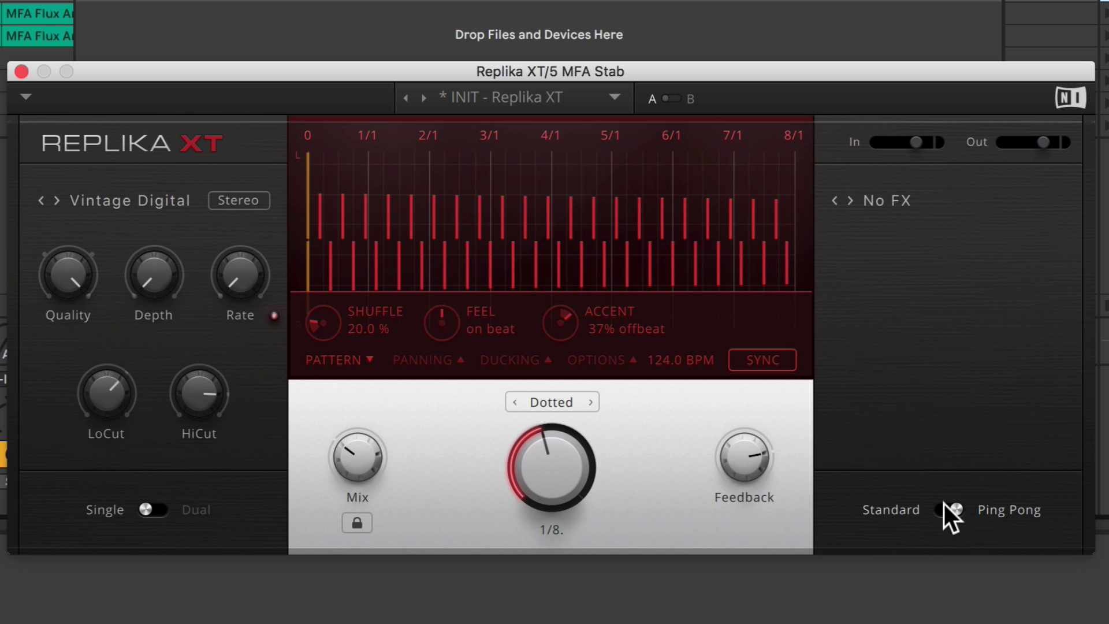
click(616, 359)
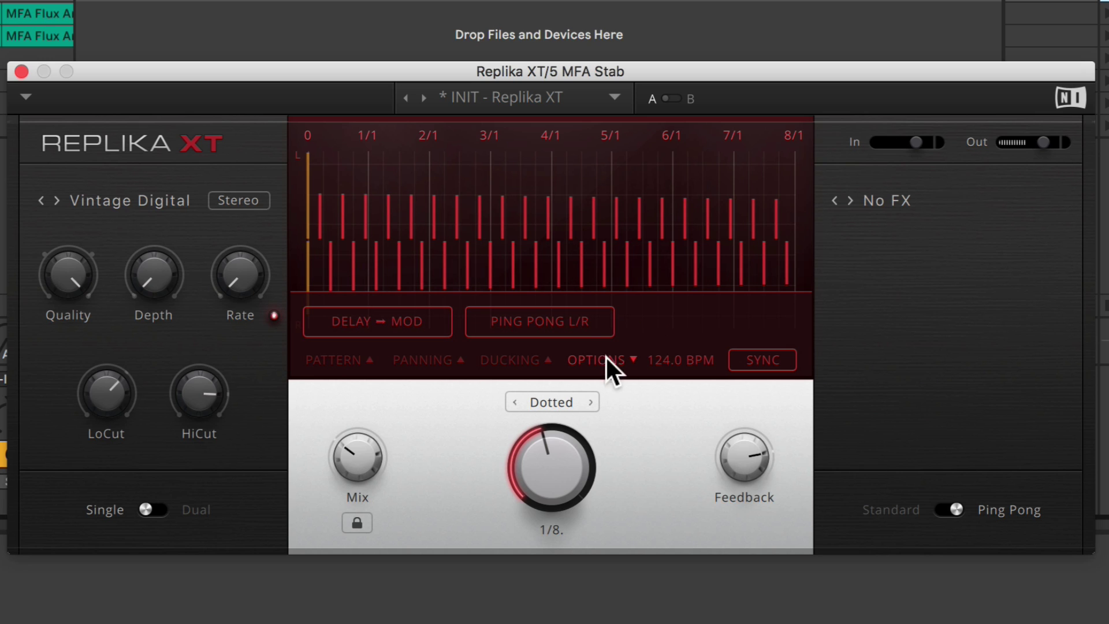
click(560, 324)
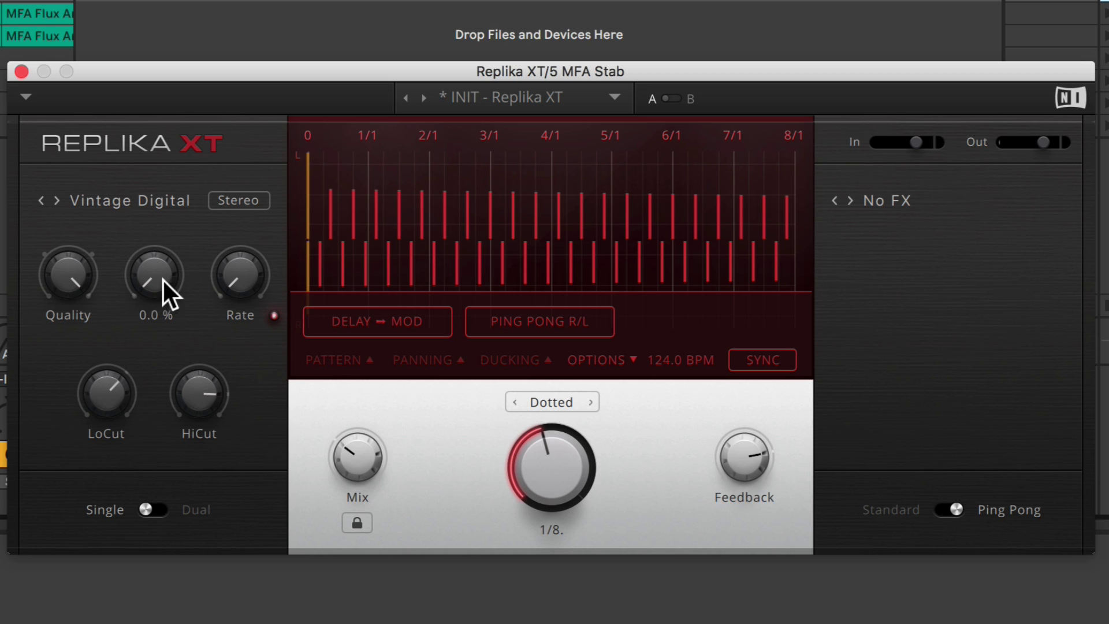
Apply the modulation to the dry signal as well as the delay, with 38% depth and a 0.85 Hz rate
drag(164, 280, 164, 267)
scroll(237, 283, up, 10)
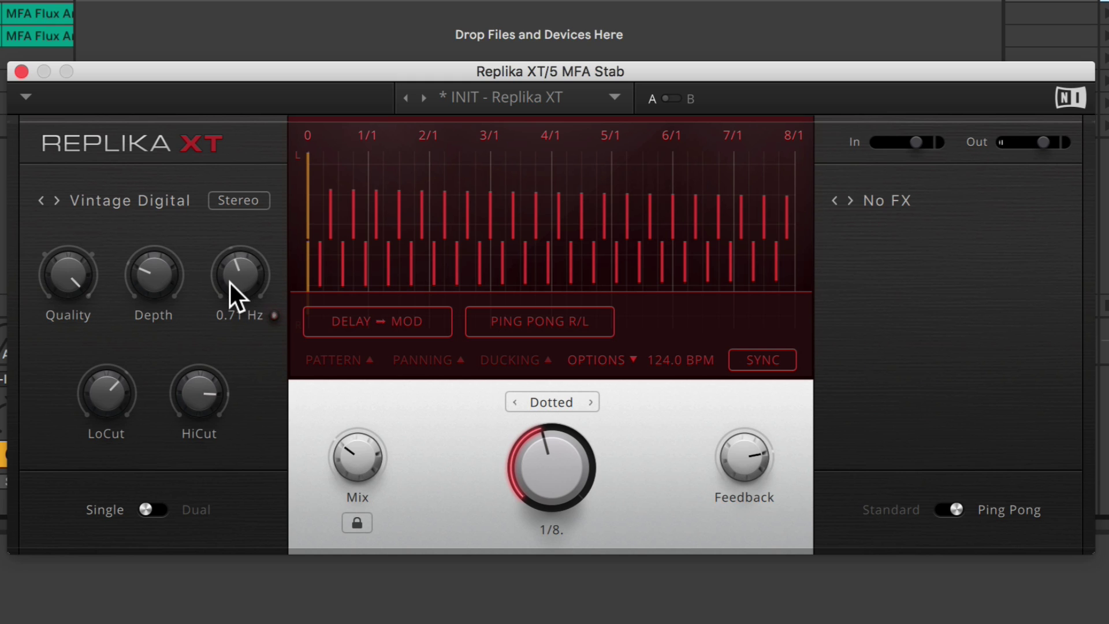
click(366, 321)
scroll(231, 269, up, 3)
scroll(153, 274, up, 8)
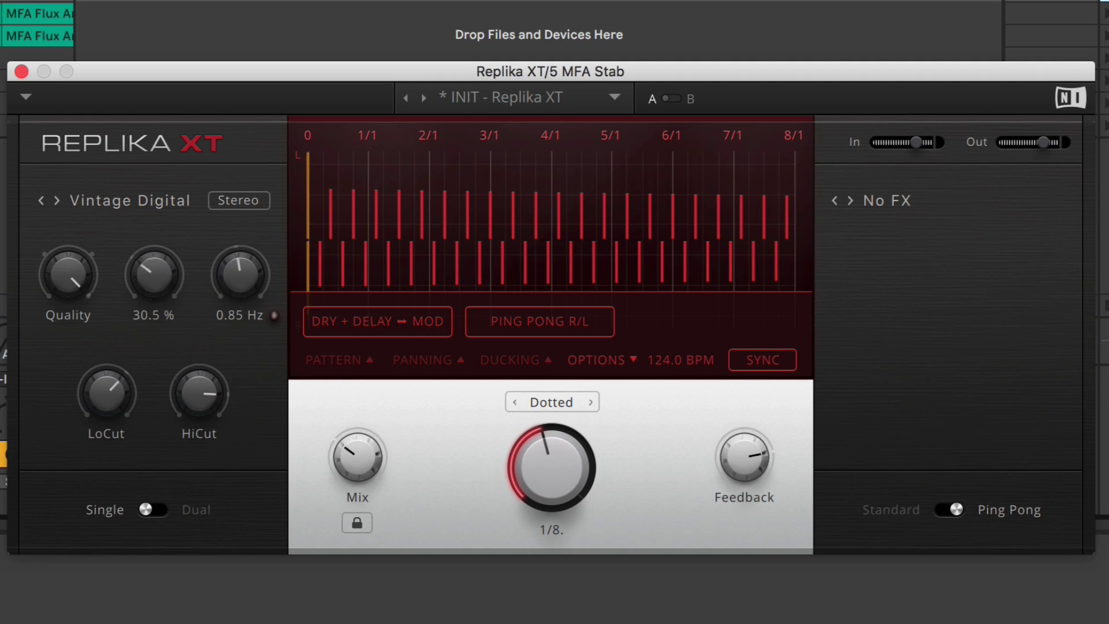
scroll(151, 273, down, 2)
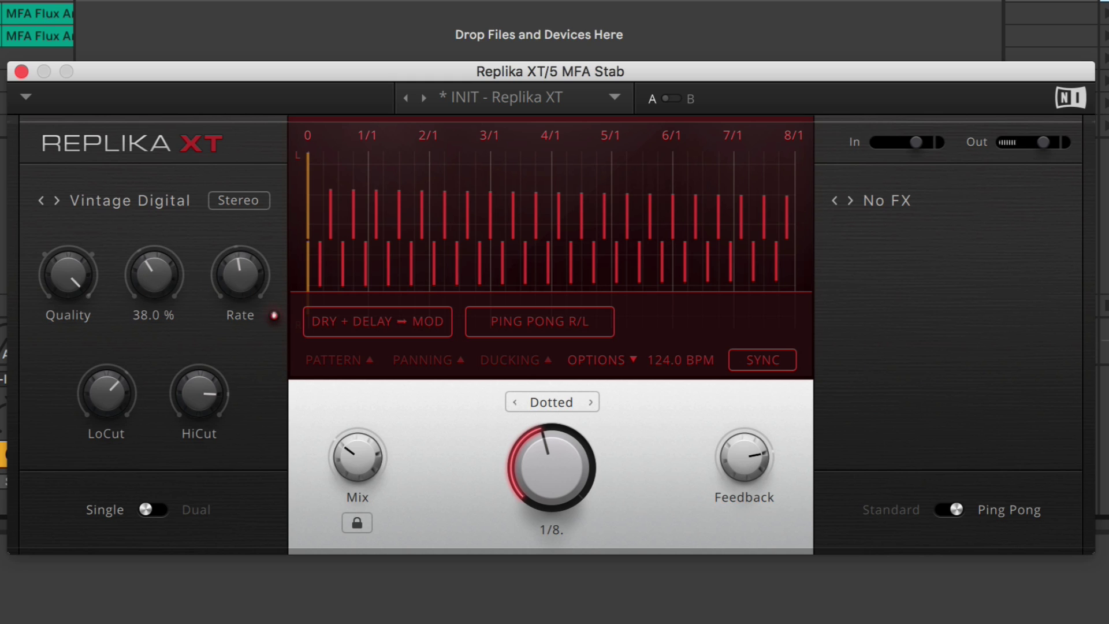
Limit the modulation to the delay signal again and set the delay time to a dotted 1/16
click(375, 321)
scroll(551, 468, down, 2)
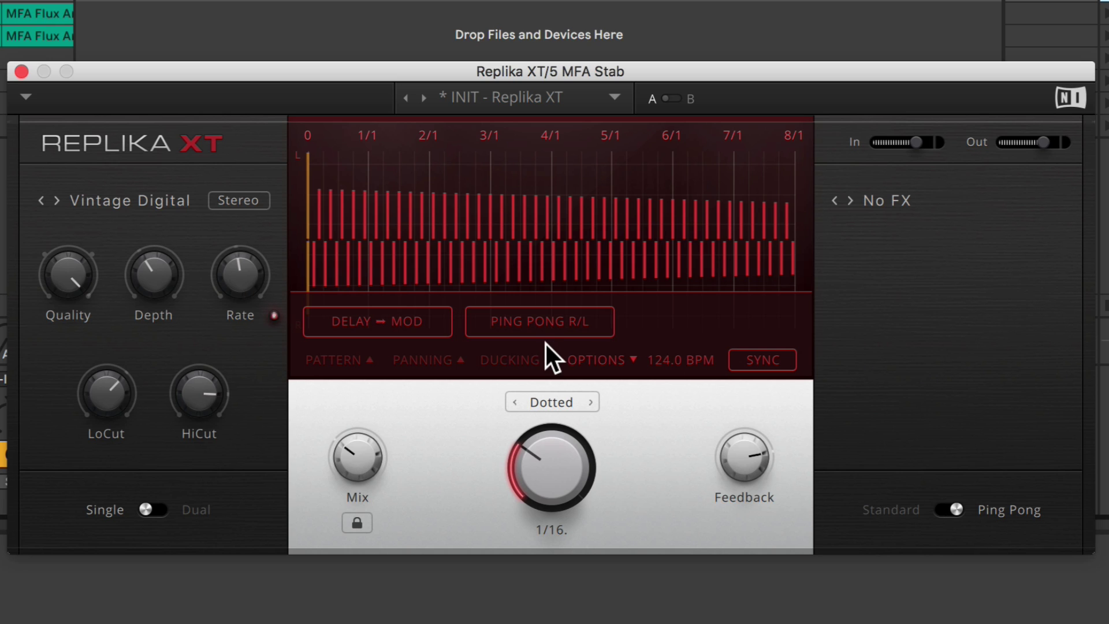
click(572, 358)
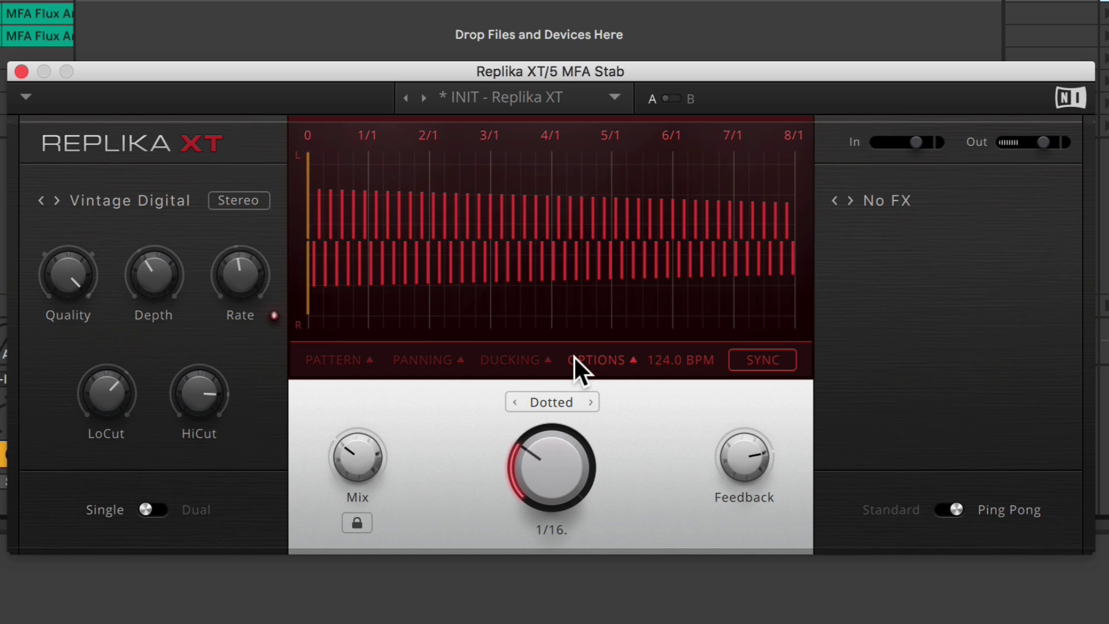
Raise the feedback and lower the Vintage Digital quality from High
drag(744, 456, 744, 430)
mouse_move(63, 261)
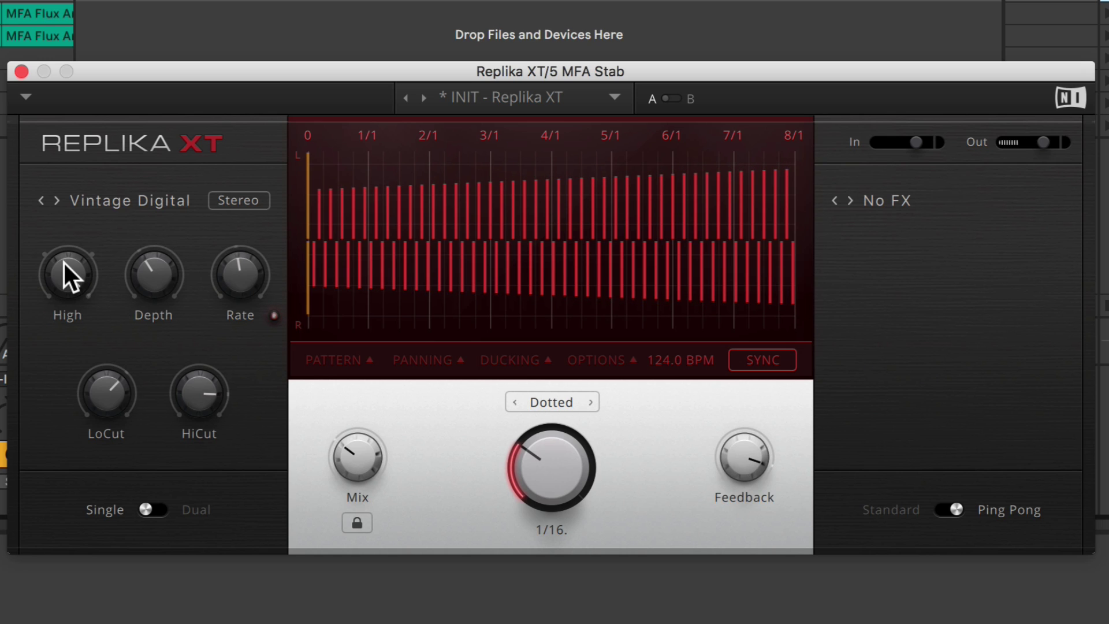
drag(68, 274, 68, 292)
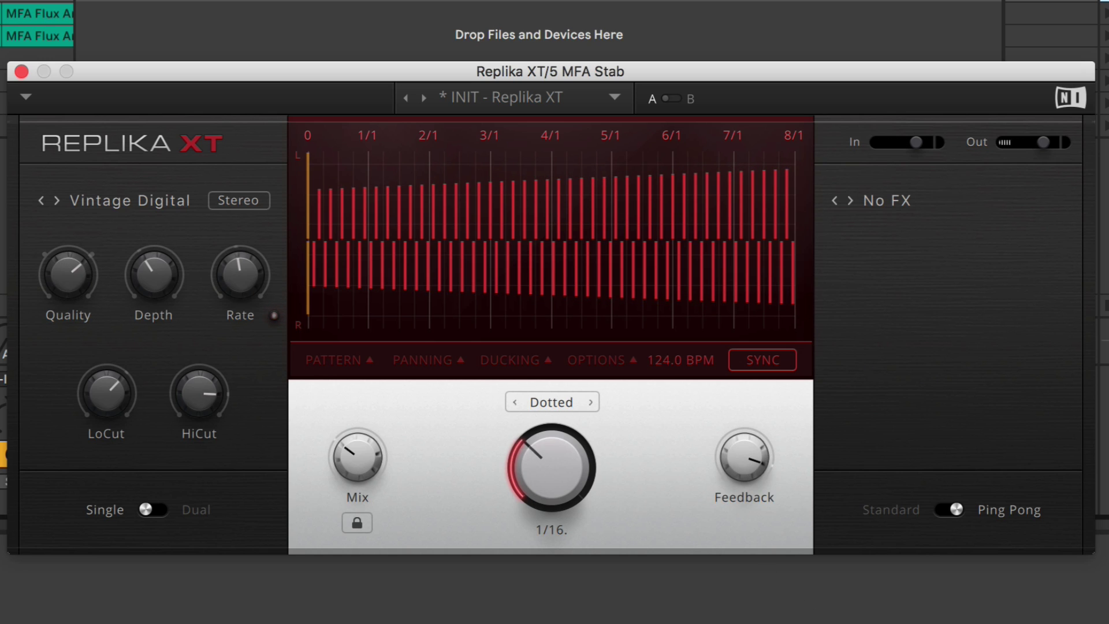
Set the delay time to a dotted 1/8, raise the feedback and try lower Vintage Digital quality settings down to Crunch
drag(551, 468, 551, 451)
mouse_move(79, 278)
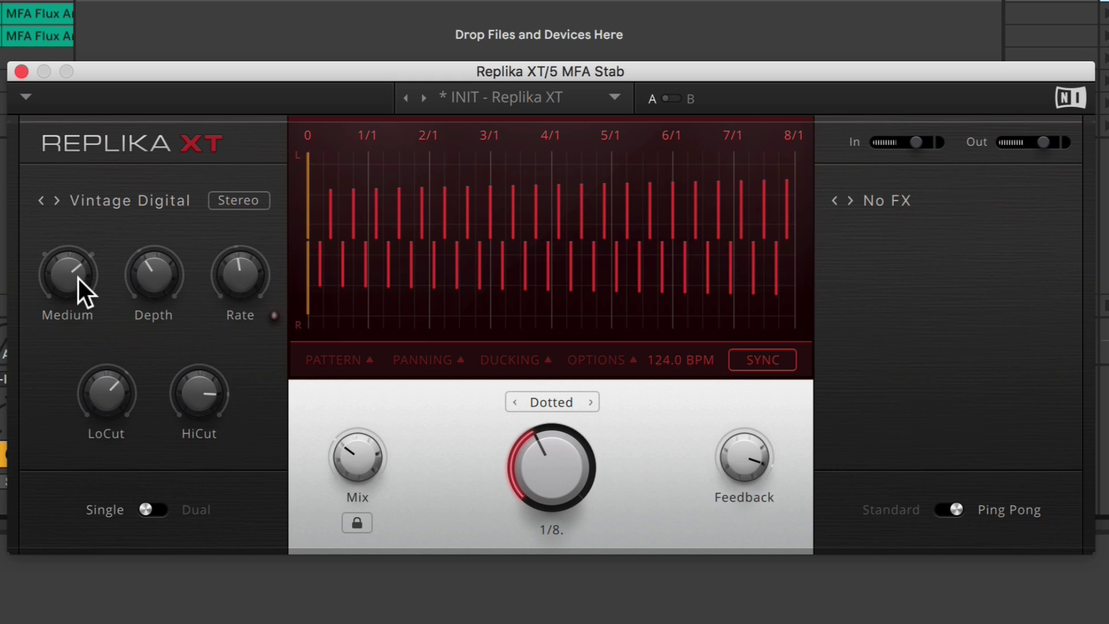
drag(67, 268, 67, 285)
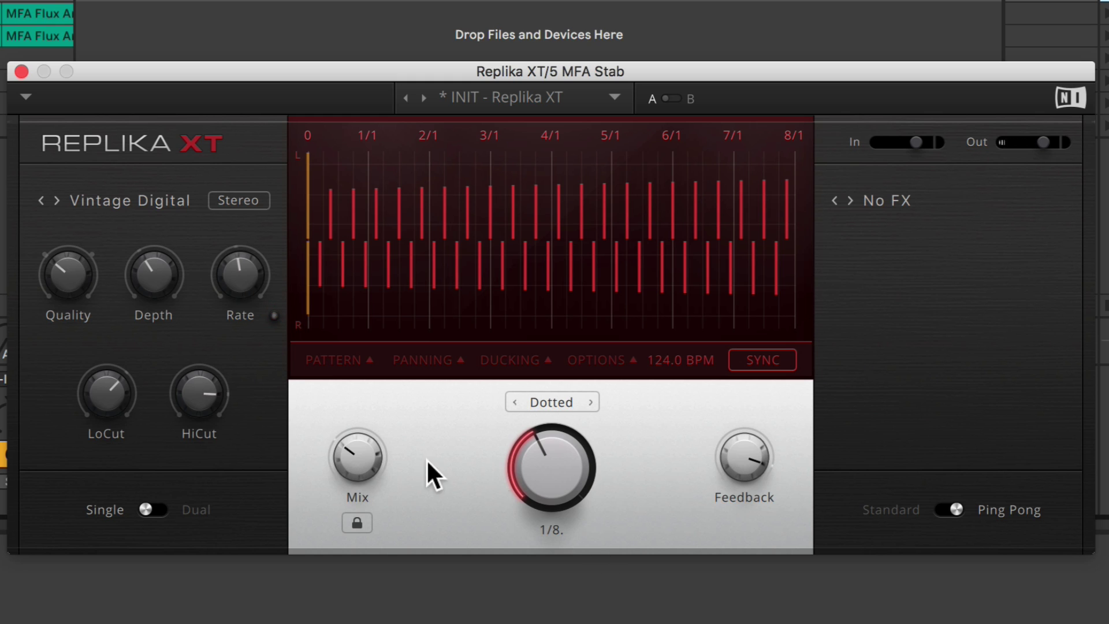
drag(67, 286, 80, 306)
drag(740, 453, 745, 449)
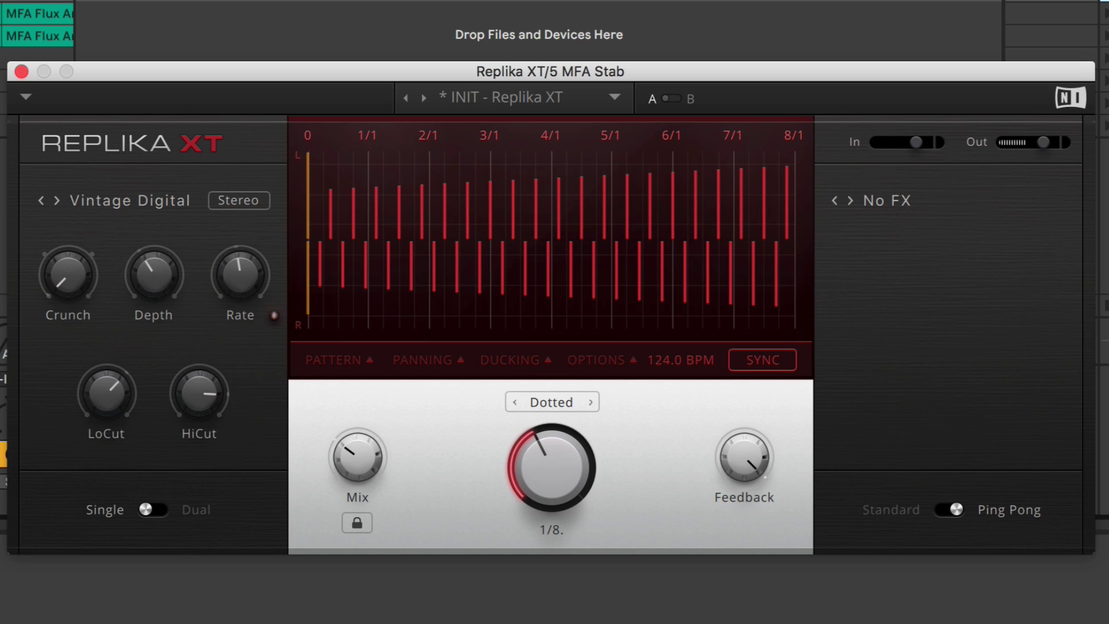
drag(79, 301, 80, 287)
Launch the first visible scene and switch the delay style to Tape with higher saturation
click(1107, 12)
click(130, 195)
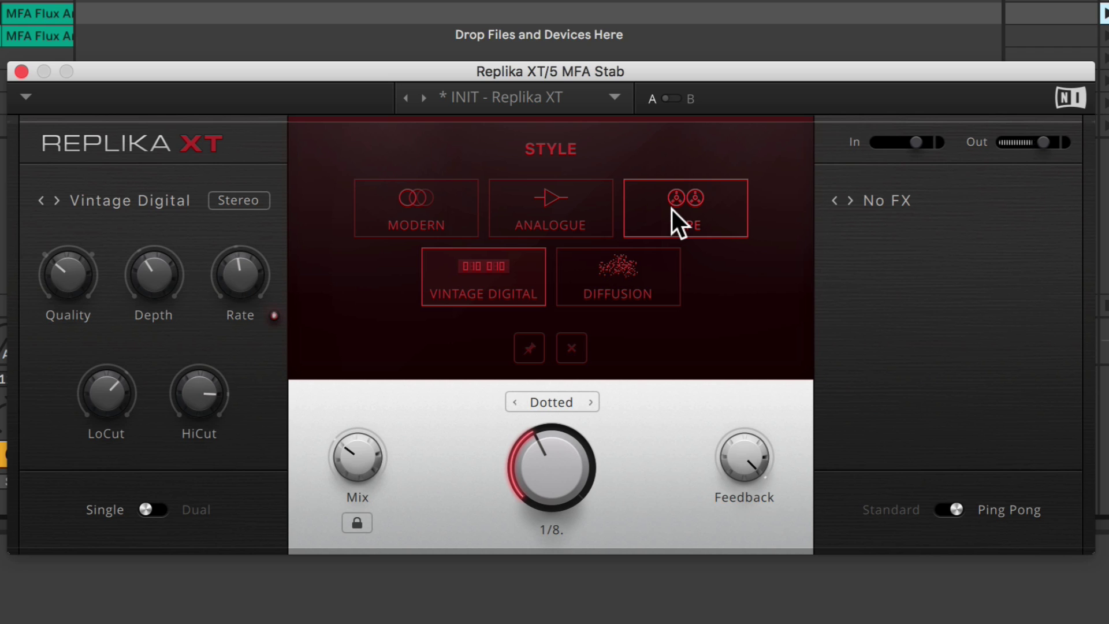
click(672, 209)
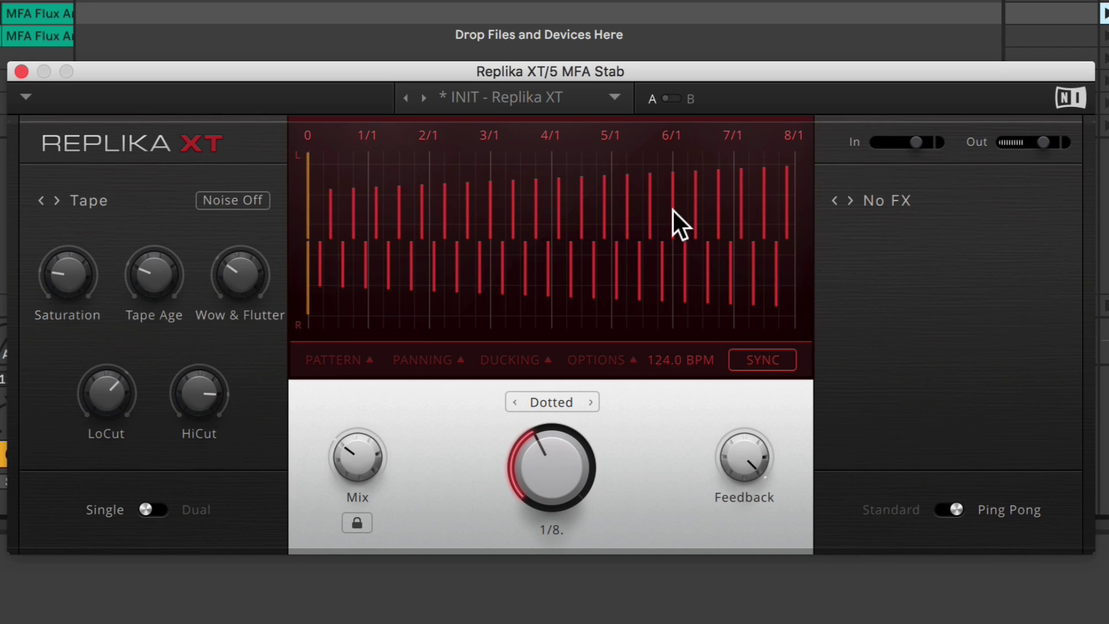
drag(54, 271, 54, 222)
Set the delay time to a dotted 1/16, raise the HiCut and set the Tape Age to 32.5%
mouse_move(739, 452)
drag(552, 467, 551, 472)
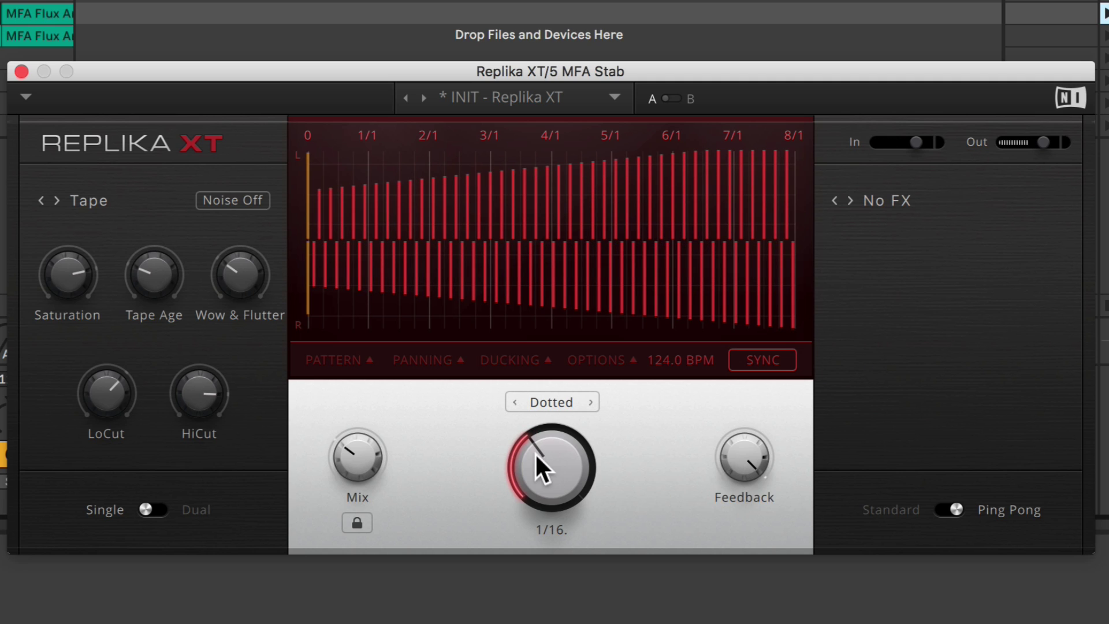
mouse_move(102, 383)
drag(199, 394, 203, 397)
mouse_move(166, 286)
drag(166, 286, 167, 275)
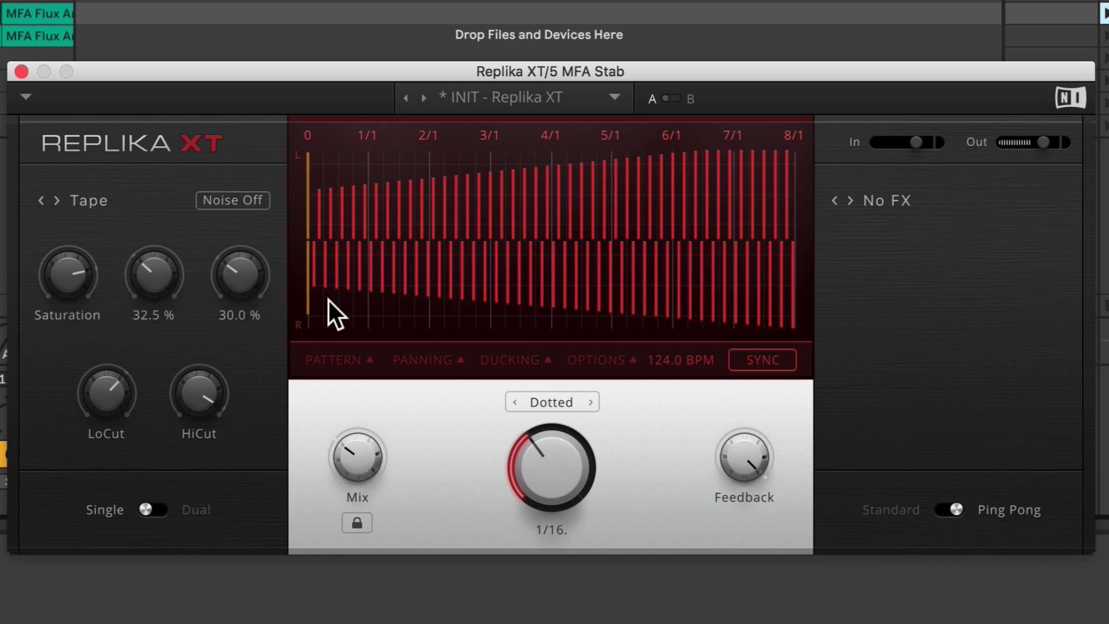
Try the ducking amount at 0 dB, and set it to 7.5 dB
click(512, 358)
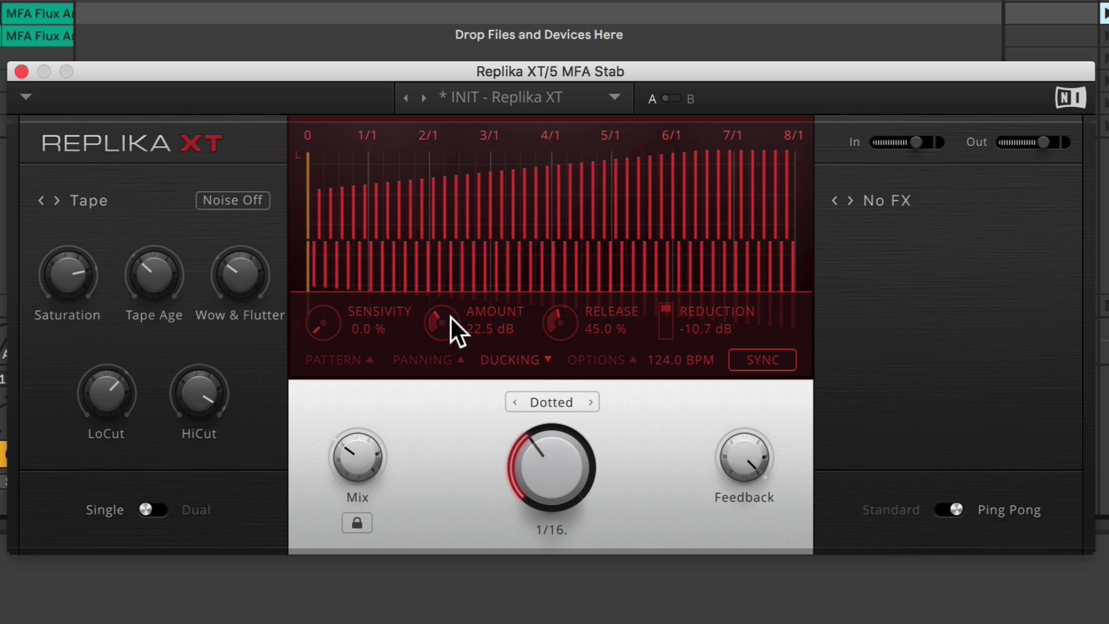
drag(451, 318, 452, 356)
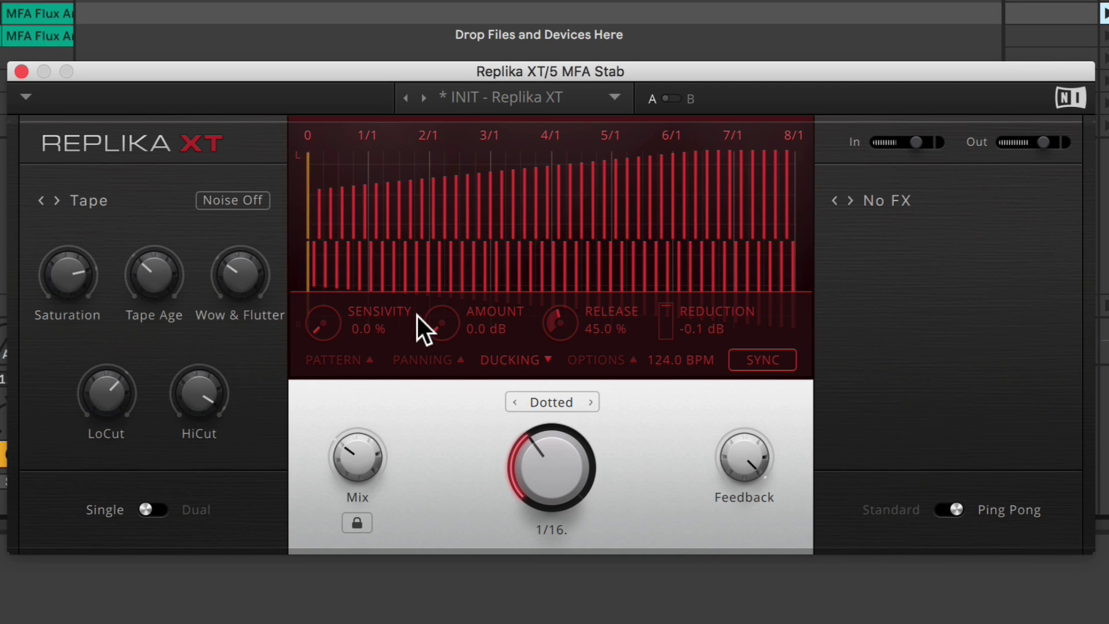
drag(467, 320, 467, 307)
Set the tape's Wow & Flutter to 93.5%, Saturation to 100% and Tape Age to 53.5%, with noise switched on
drag(239, 276, 240, 248)
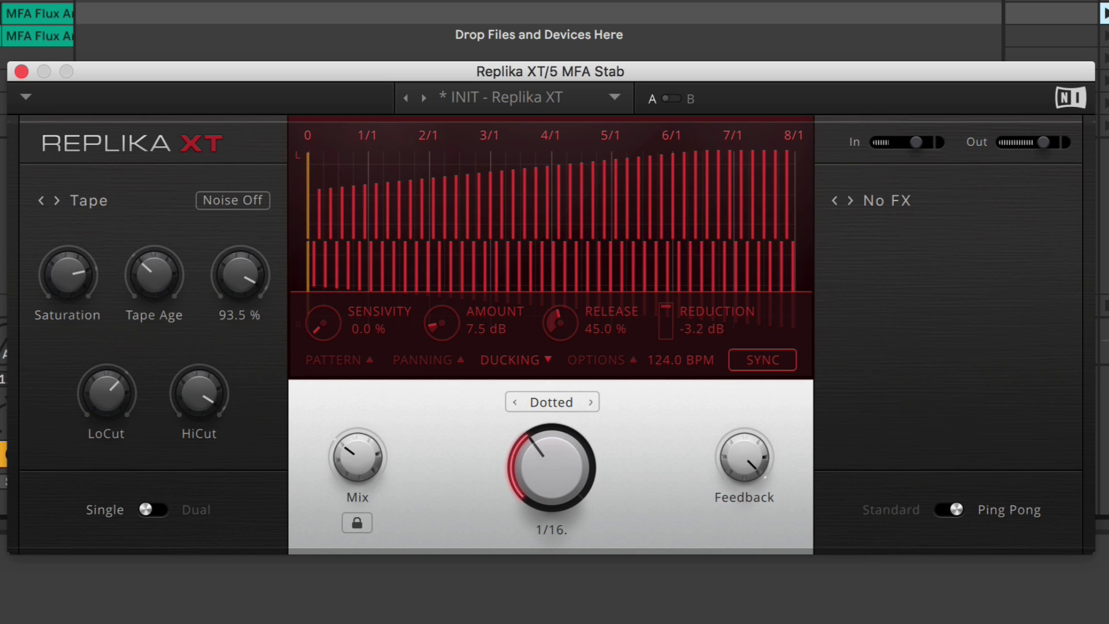
drag(160, 272, 160, 255)
drag(57, 276, 56, 268)
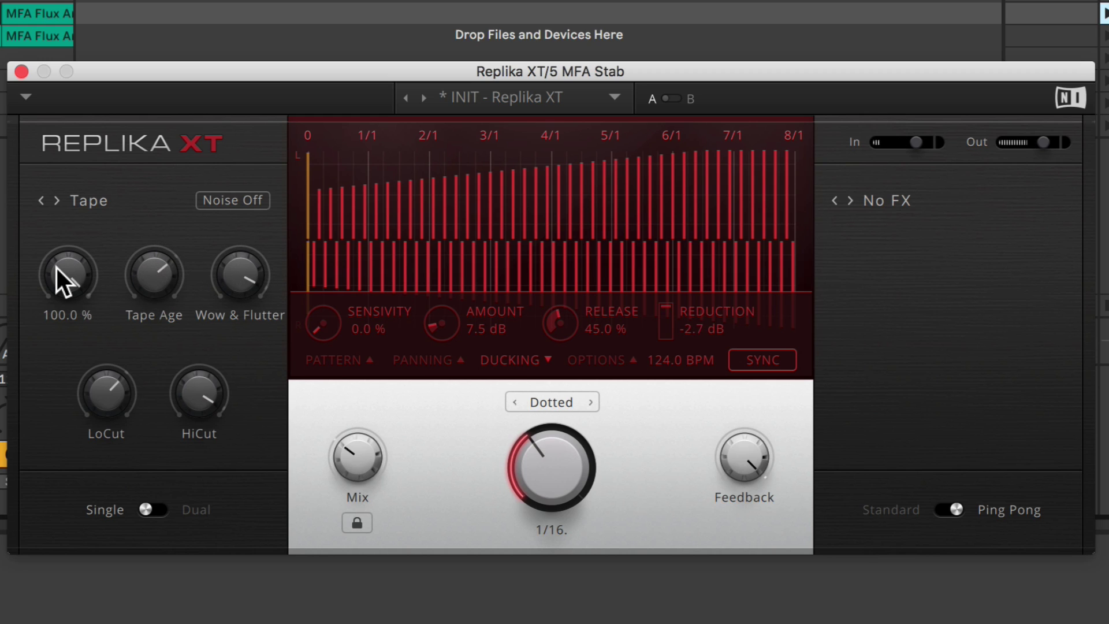
click(255, 199)
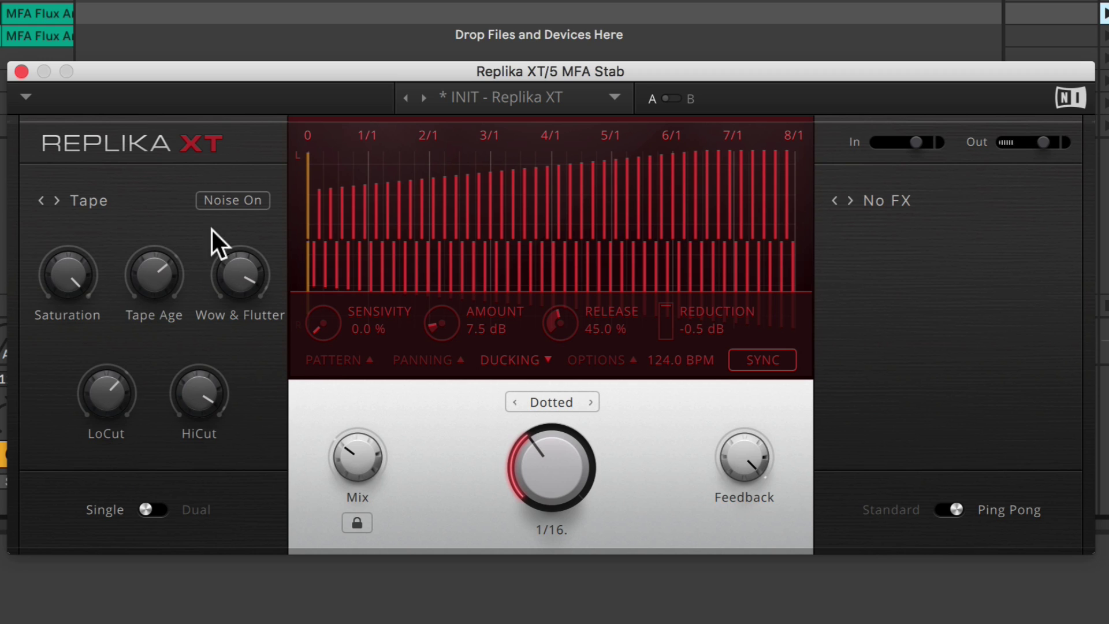
drag(154, 275, 210, 297)
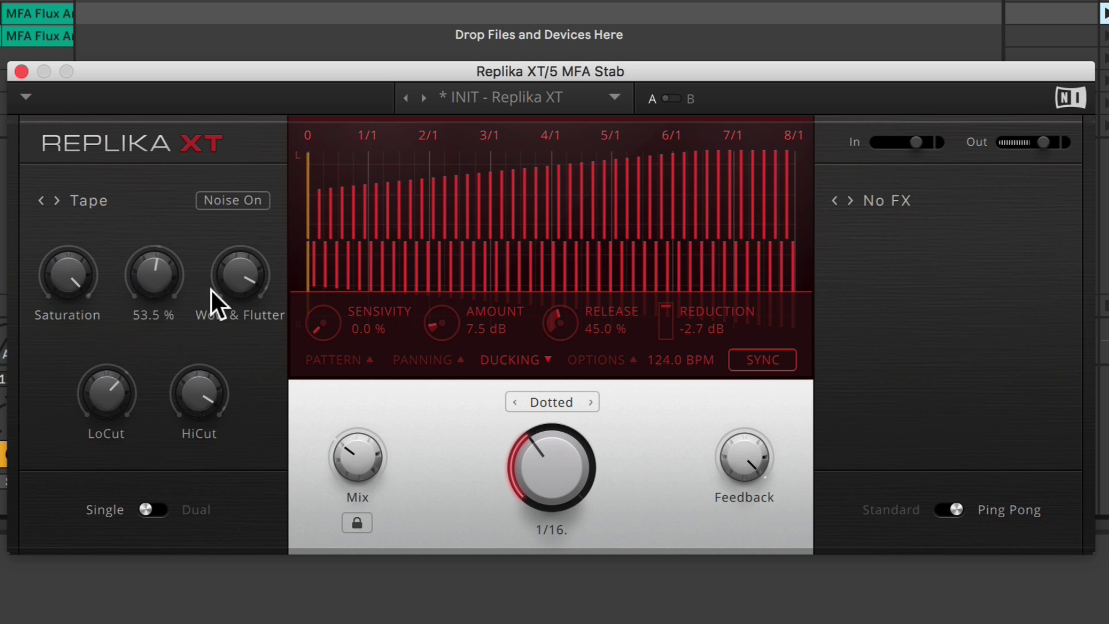
Apply the Flanger modulation effect with increased depth and close the ducking settings
click(899, 200)
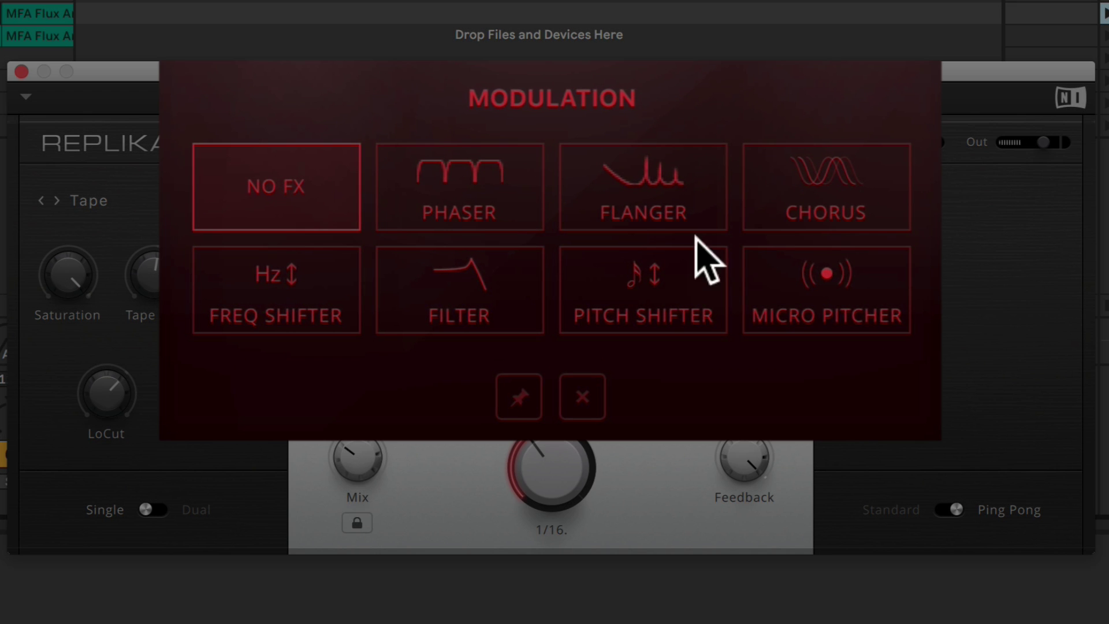
click(611, 202)
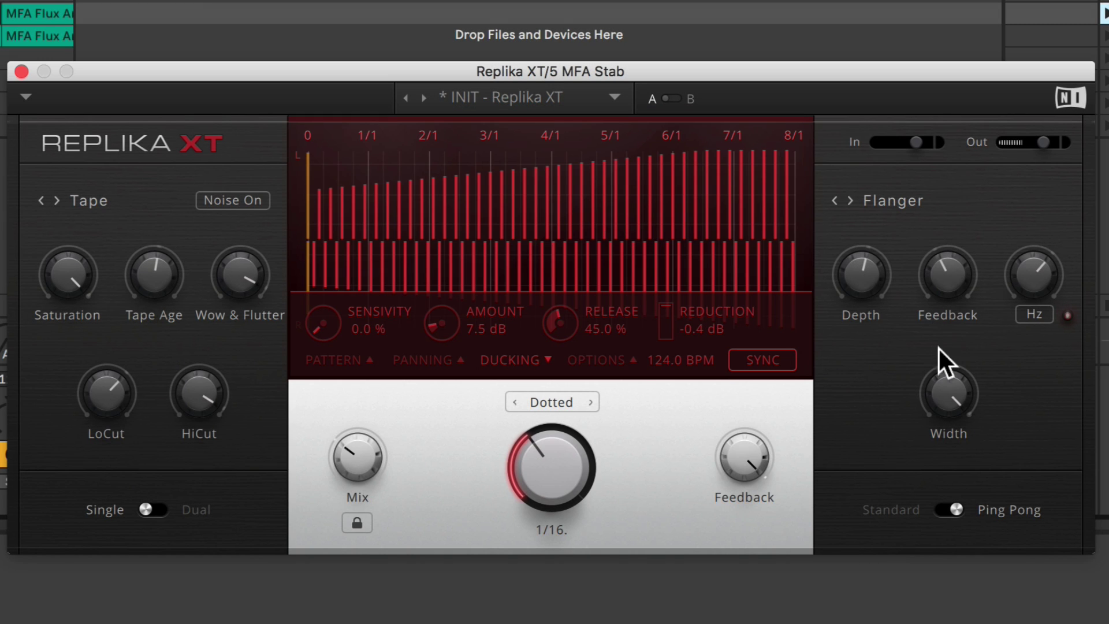
drag(861, 277, 861, 248)
click(508, 358)
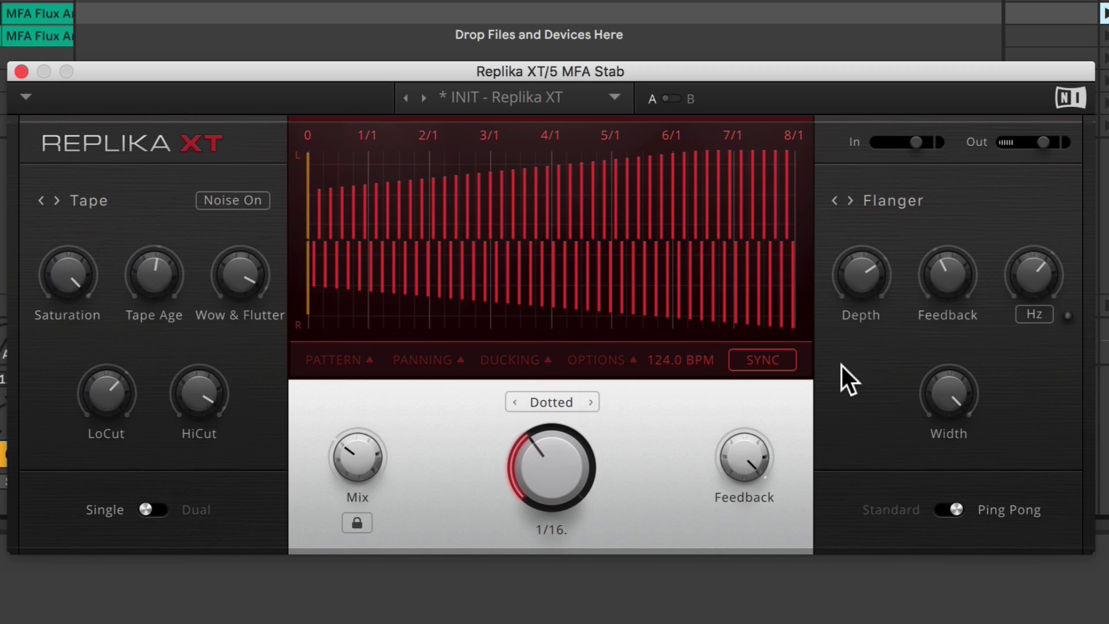
Lower the Flanger rate, switch it to note values and set the Flanger feedback to 74%
drag(1039, 268, 1044, 292)
click(1027, 316)
drag(948, 275, 947, 254)
drag(947, 276, 952, 265)
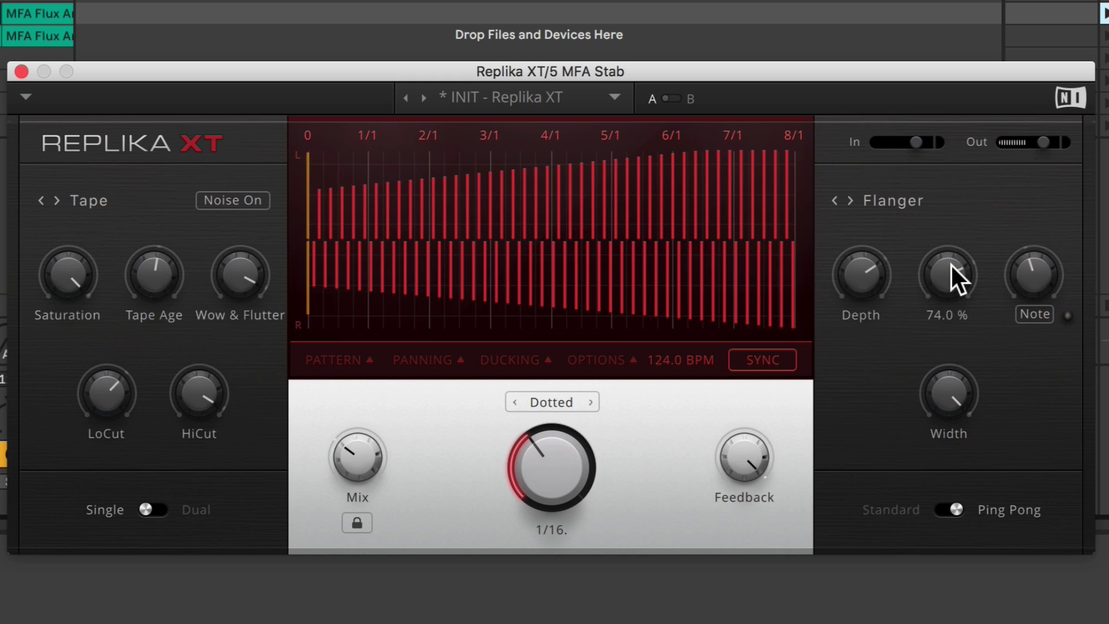
Switch the modulation effect to Freq Shifter in UpDown mode and raise its shift and mix
click(894, 199)
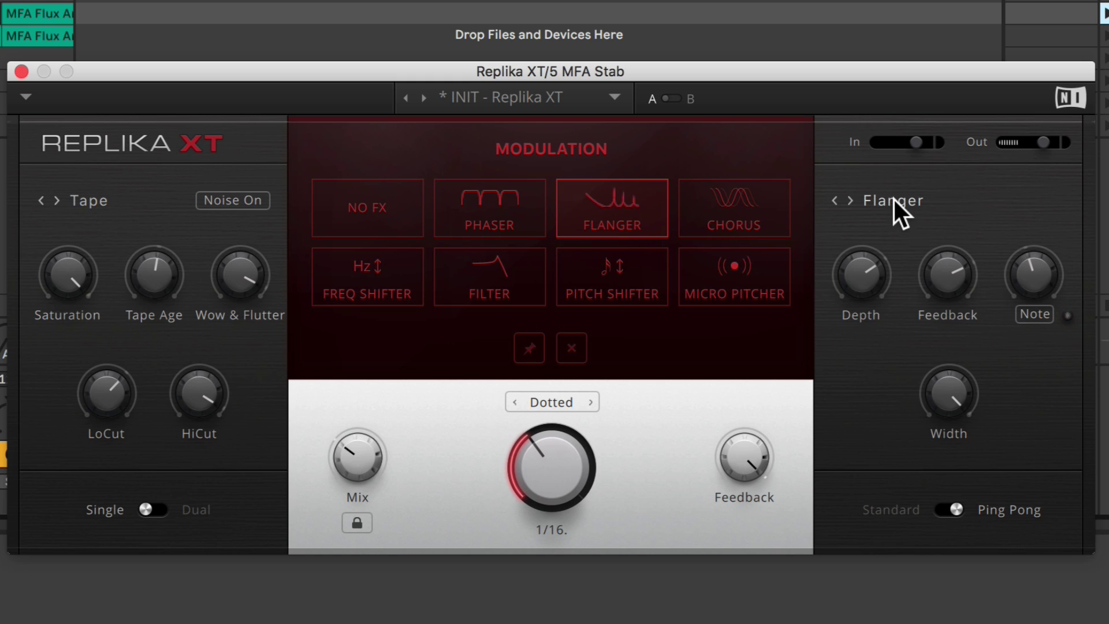
click(354, 272)
drag(1048, 287, 1049, 263)
drag(972, 354, 973, 386)
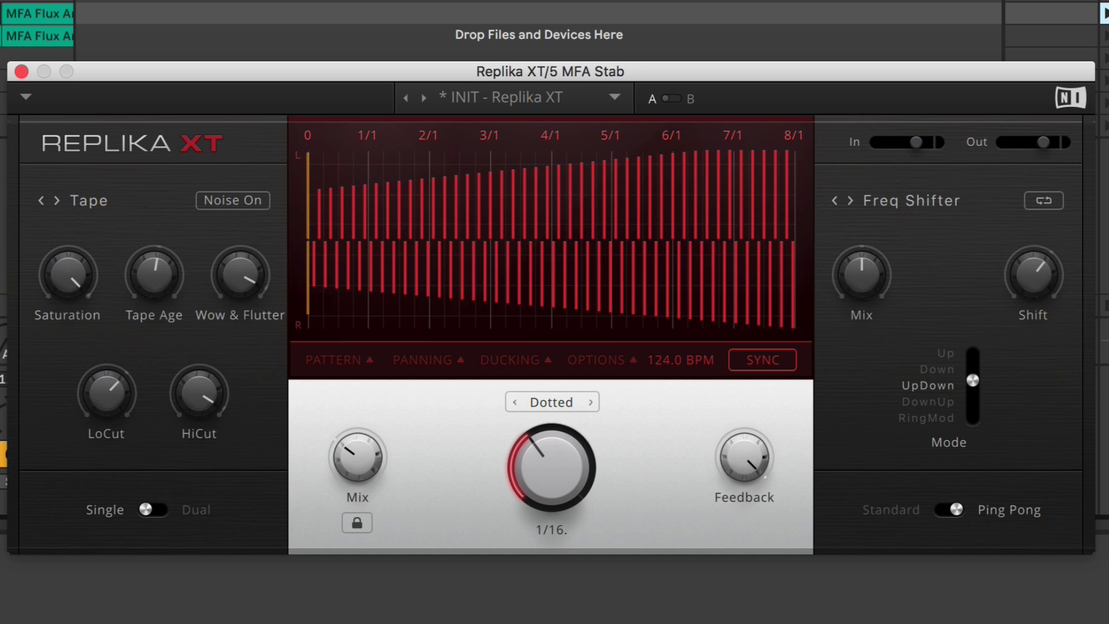
drag(847, 252, 847, 230)
Try the Freq Shifter outside the feedback loop, return it to the loop and raise the output level slightly
click(1057, 200)
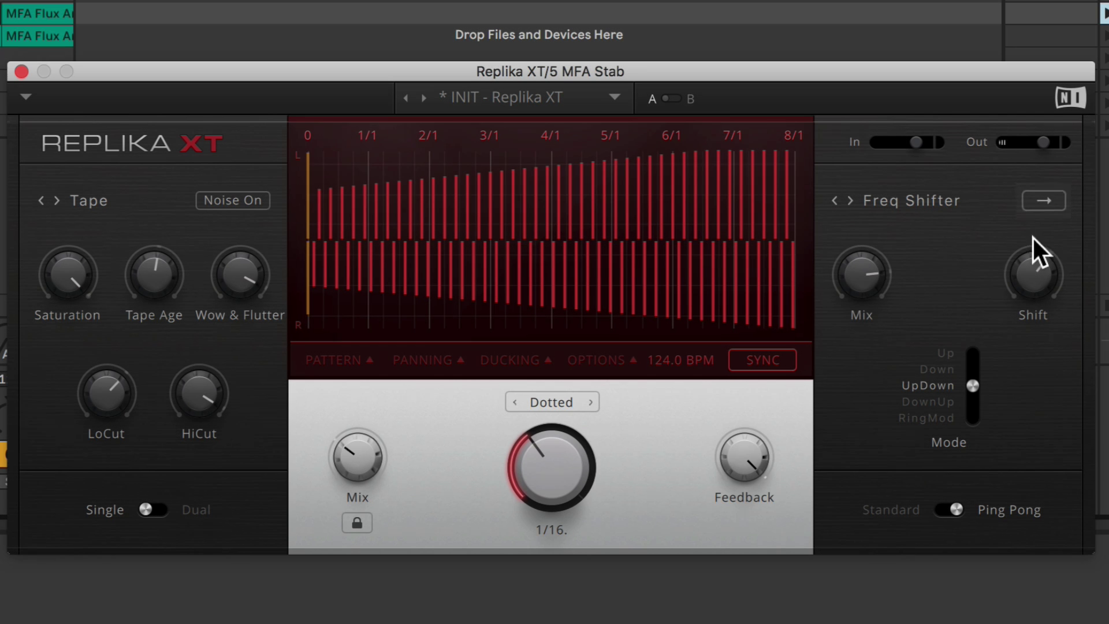
drag(863, 276, 863, 274)
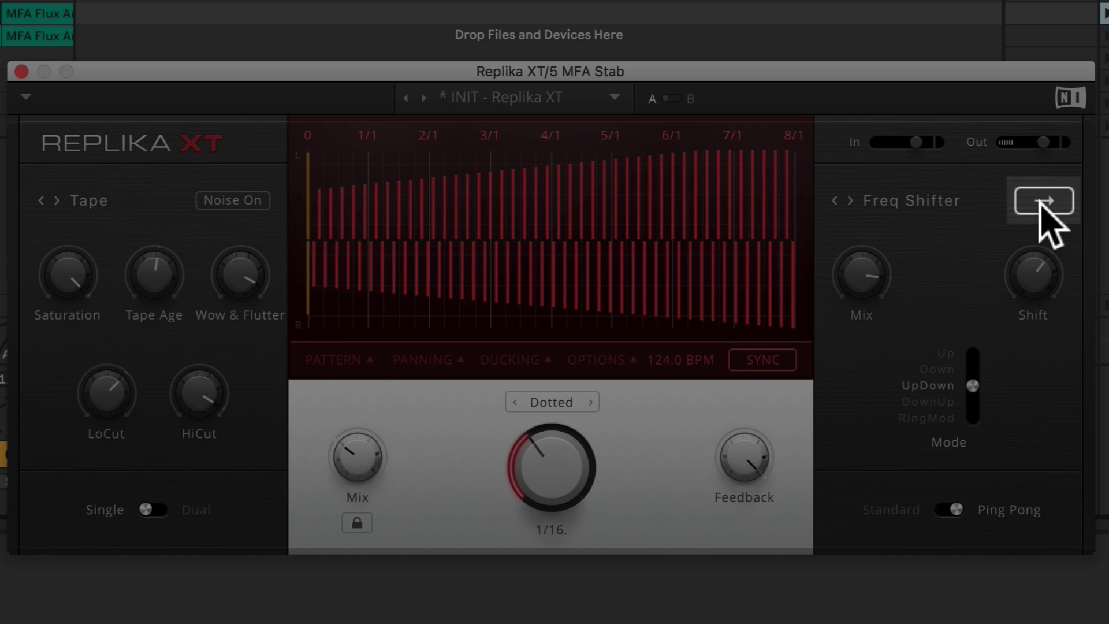
click(1045, 201)
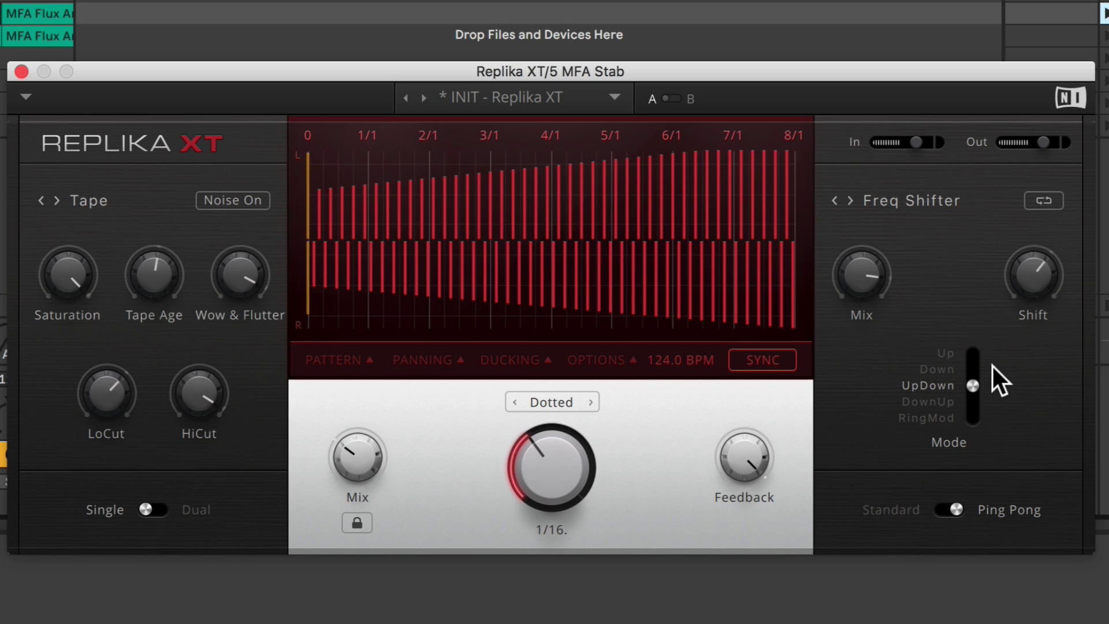
mouse_move(1066, 130)
drag(1044, 142, 1044, 142)
Switch the modulation effect to the low-pass Filter, raise its resonance and cutoff, and reduce its depth
click(913, 197)
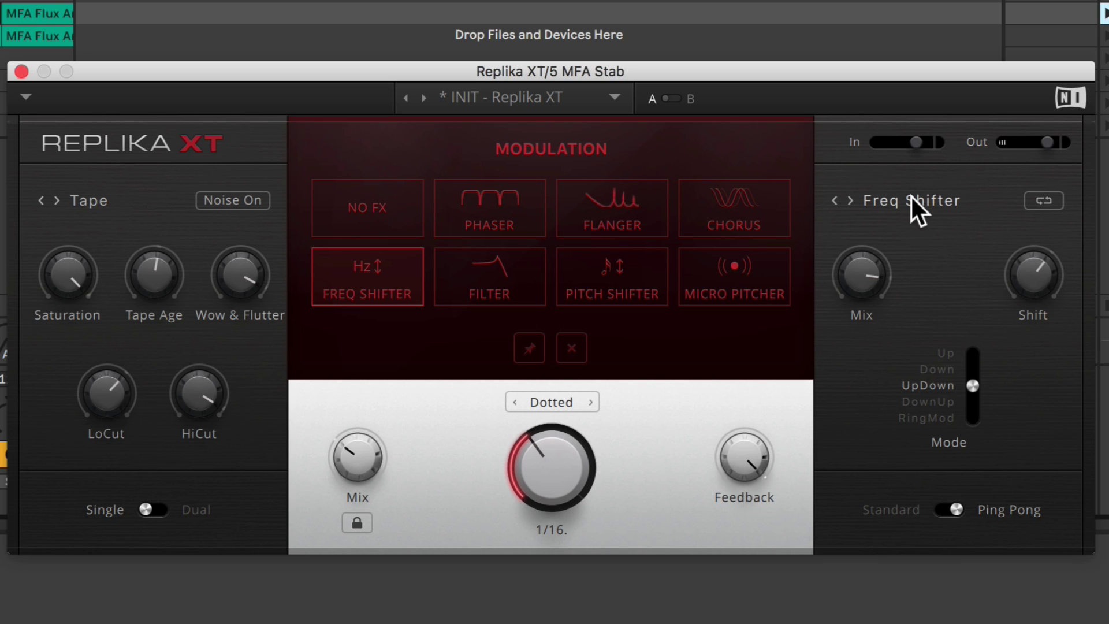
click(500, 269)
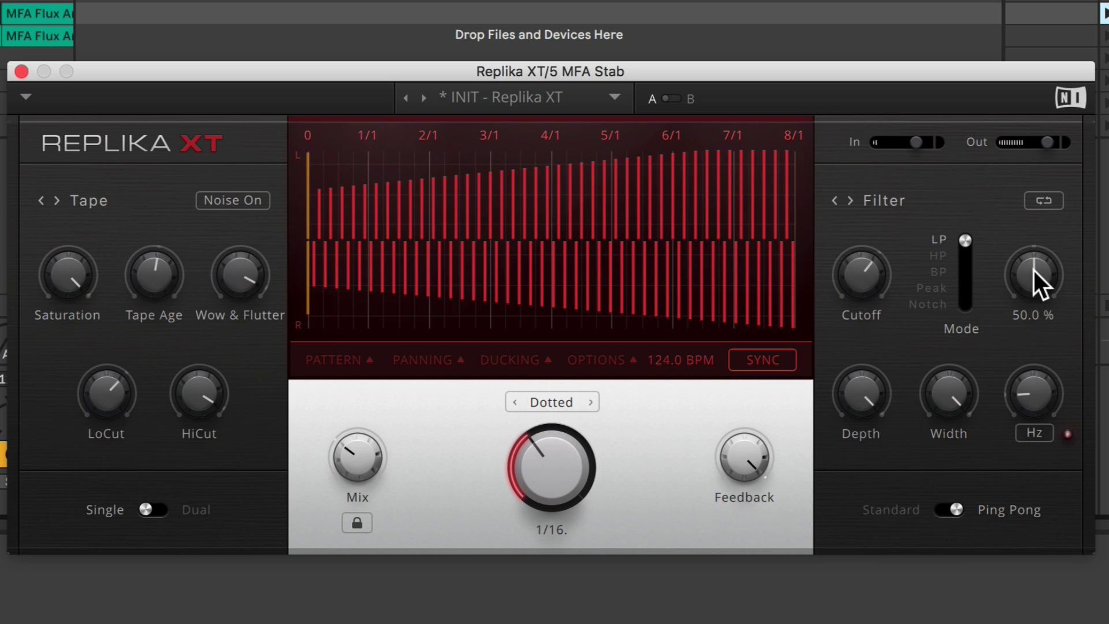
drag(1034, 271, 1034, 263)
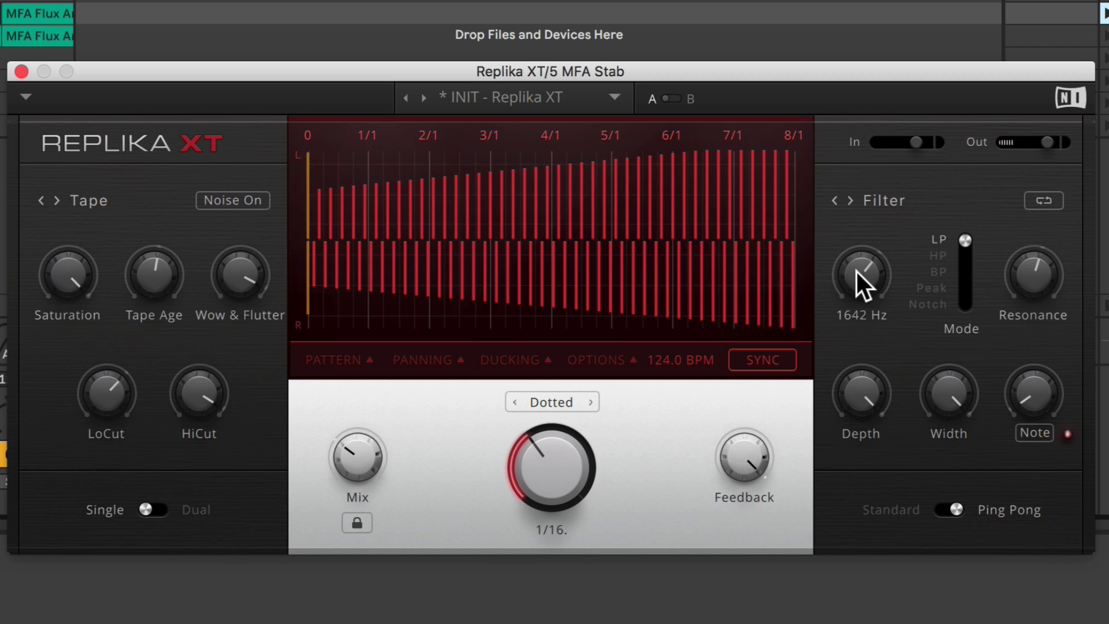
mouse_move(857, 271)
mouse_down()
mouse_move(857, 254)
mouse_move(860, 280)
mouse_up()
drag(861, 393, 861, 370)
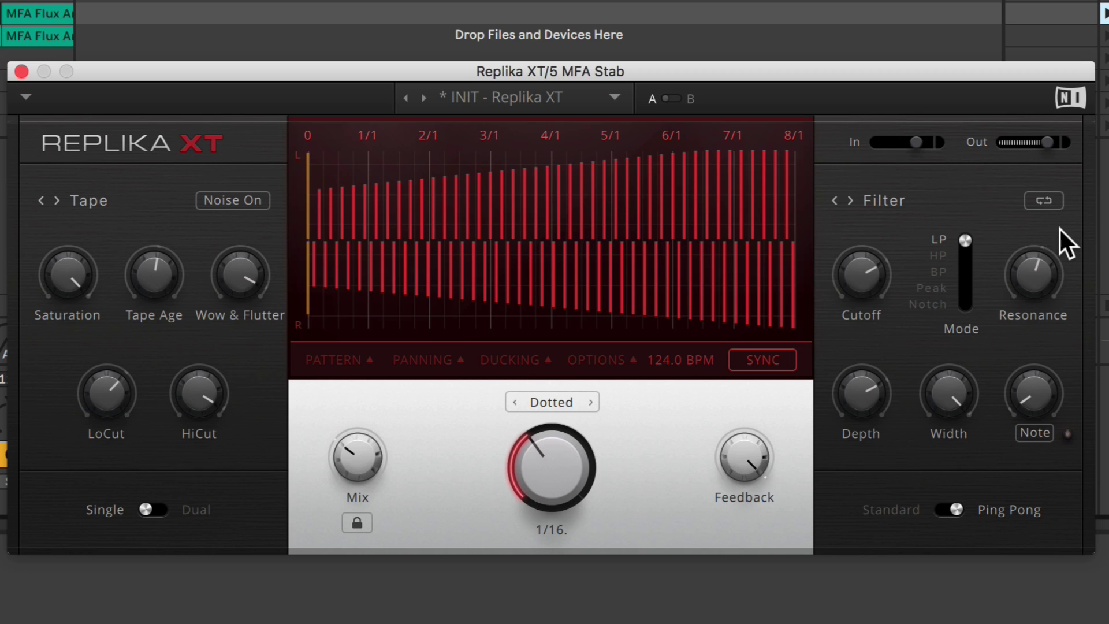
Lower the filter resonance, set the cutoff to 2322 Hz and reduce the delay feedback to 117.5%
drag(1034, 275, 1034, 289)
drag(884, 277, 849, 354)
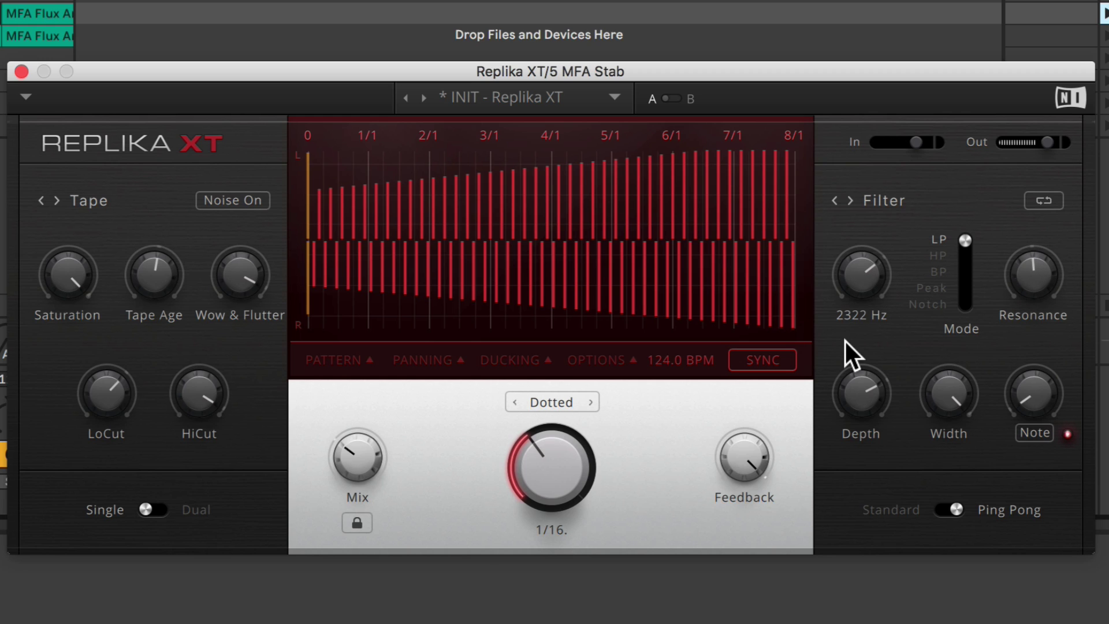
mouse_move(747, 453)
drag(751, 462, 751, 468)
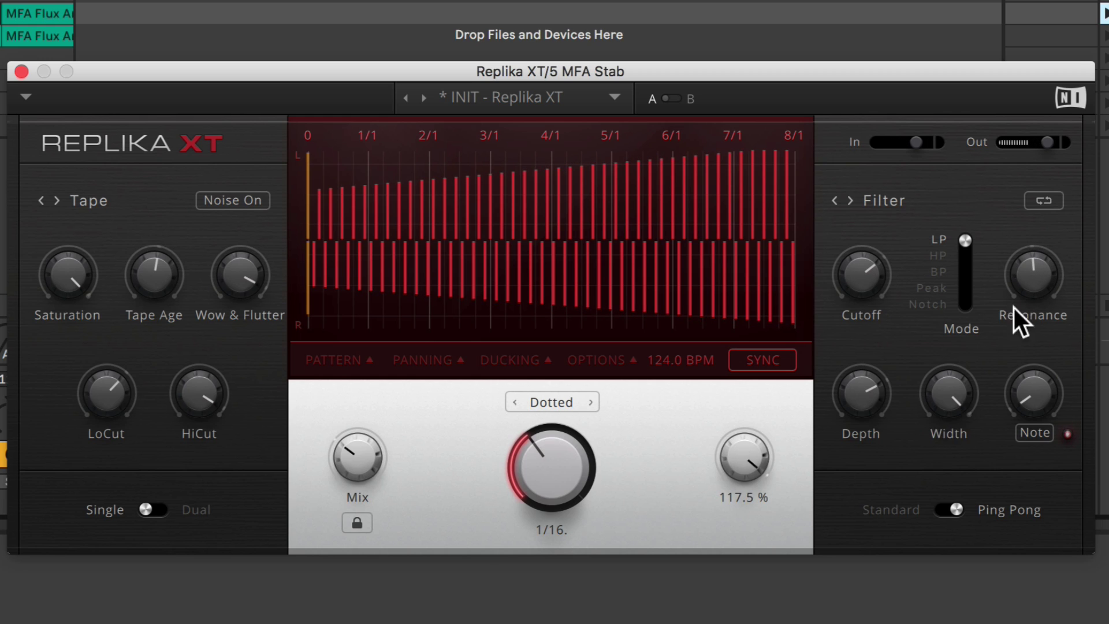
Switch the modulation effect to Pitch Shifter and lower the left channel's pitch shift
click(897, 198)
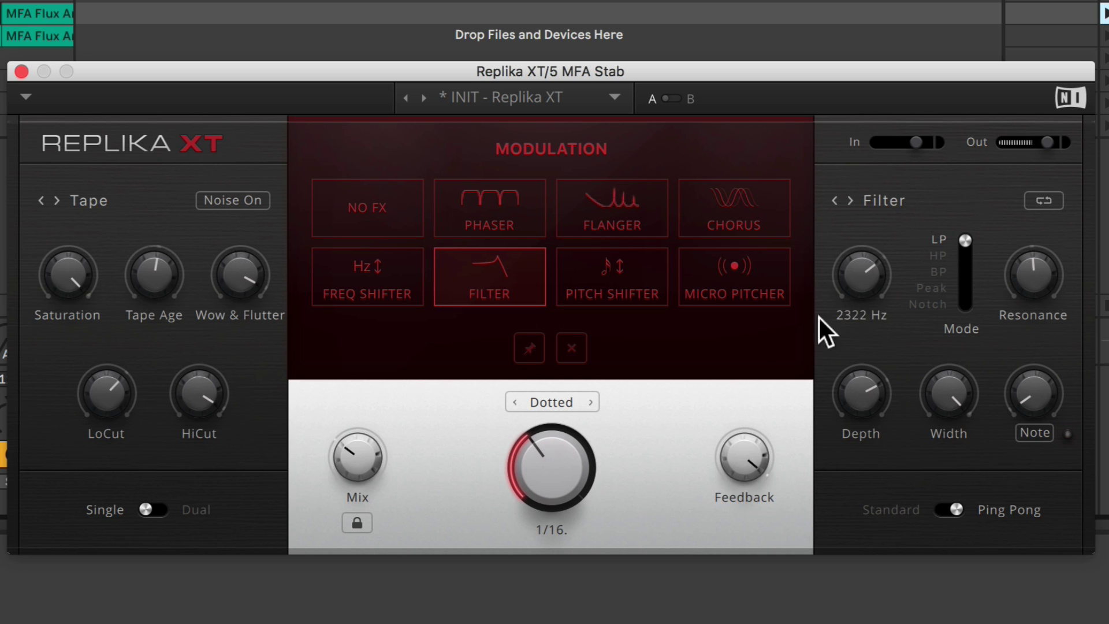
click(632, 288)
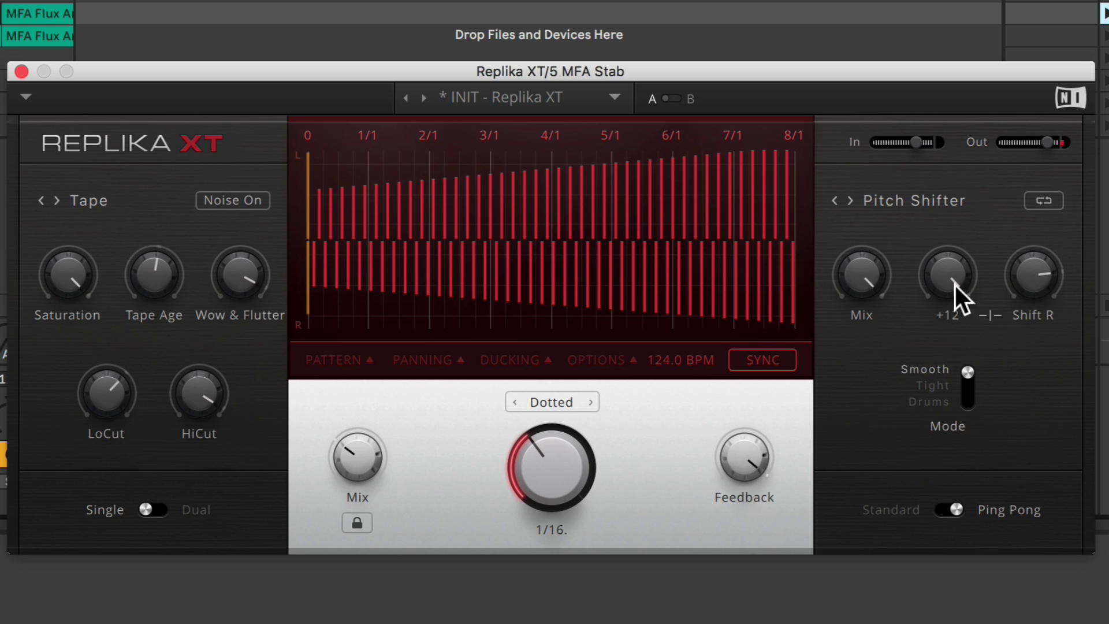
mouse_move(953, 265)
drag(953, 265, 953, 297)
mouse_move(1028, 269)
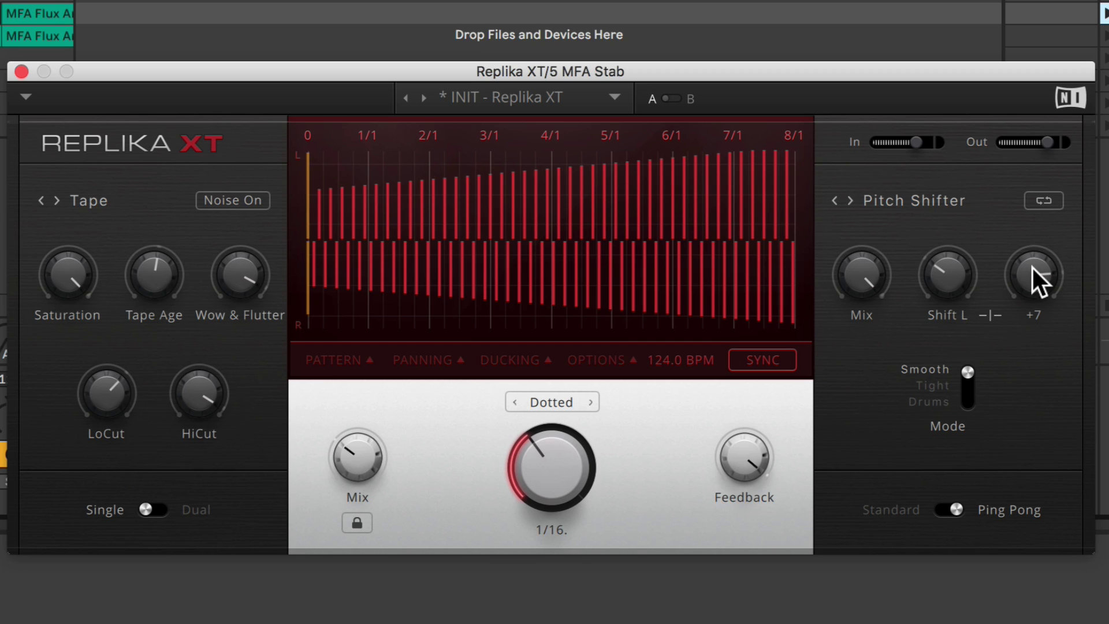
Take the Pitch Shifter out of the feedback loop and change its mode to Tight and on to Drums
click(1046, 201)
drag(966, 376, 967, 386)
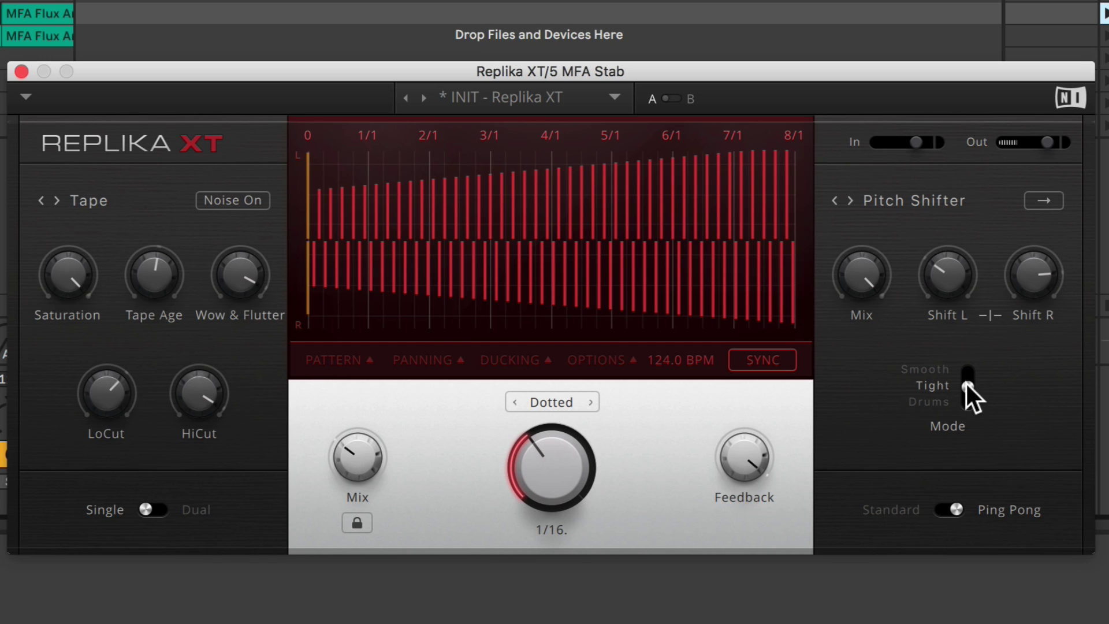
drag(966, 383, 968, 402)
Switch the modulation effect to Chorus and increase its depth and rate
click(959, 200)
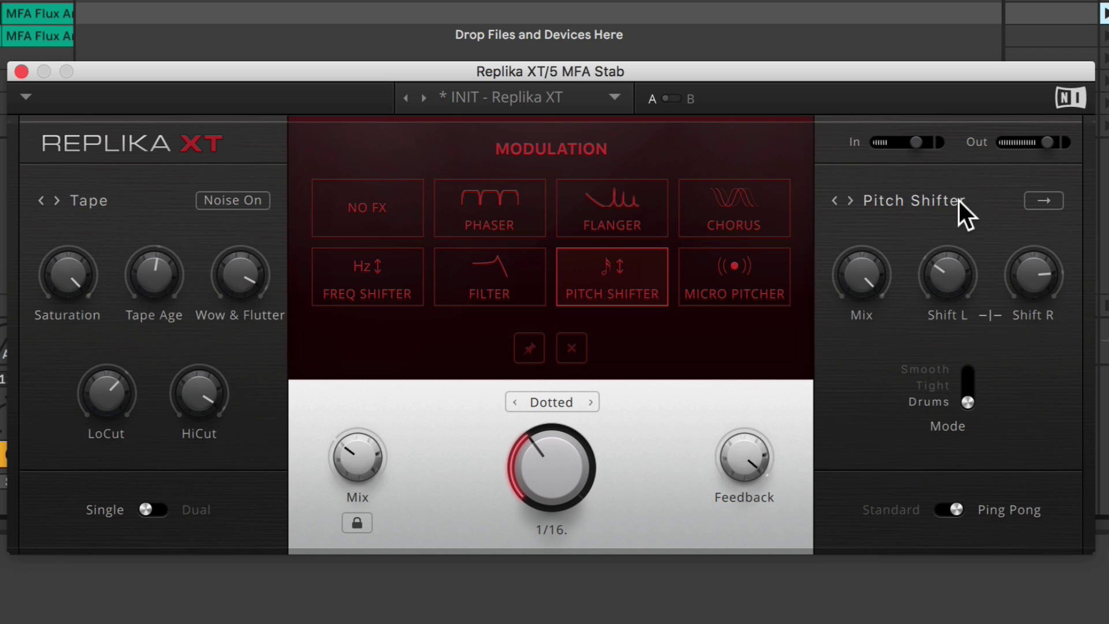
click(755, 213)
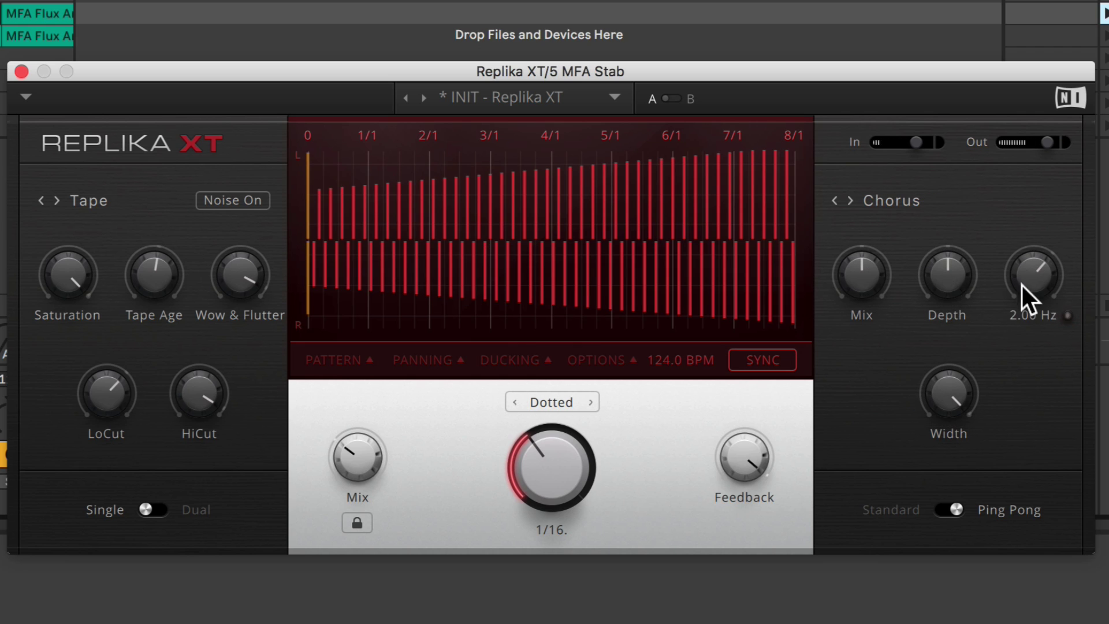
drag(948, 275, 948, 252)
drag(1031, 269, 1031, 254)
Switch the modulation effect to Phaser, raise its feedback to 3 and increase its depth
click(892, 198)
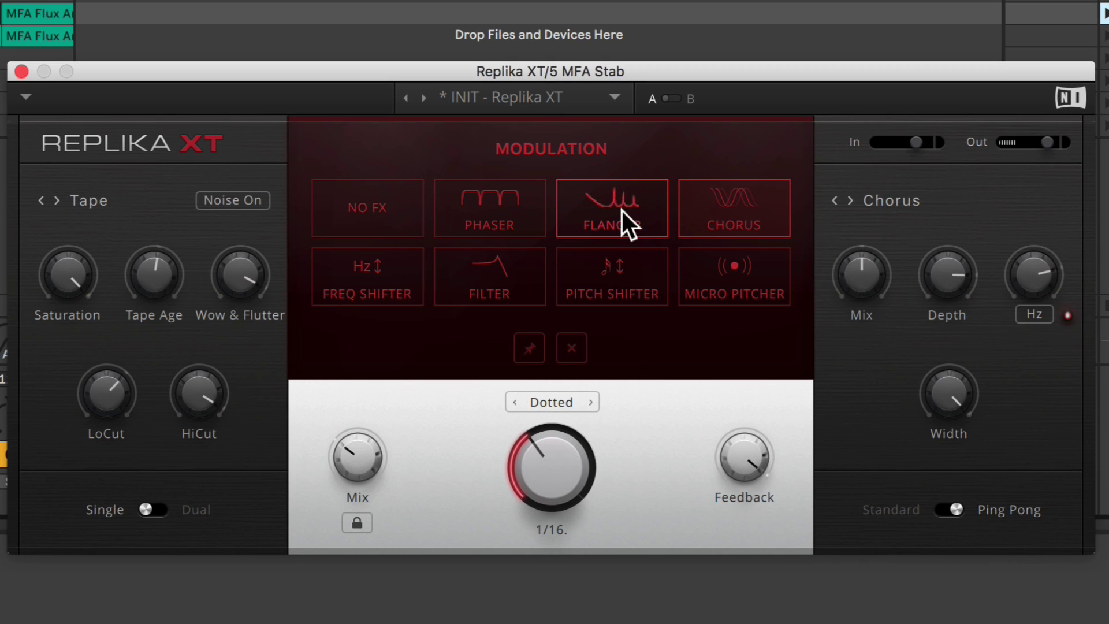
click(507, 203)
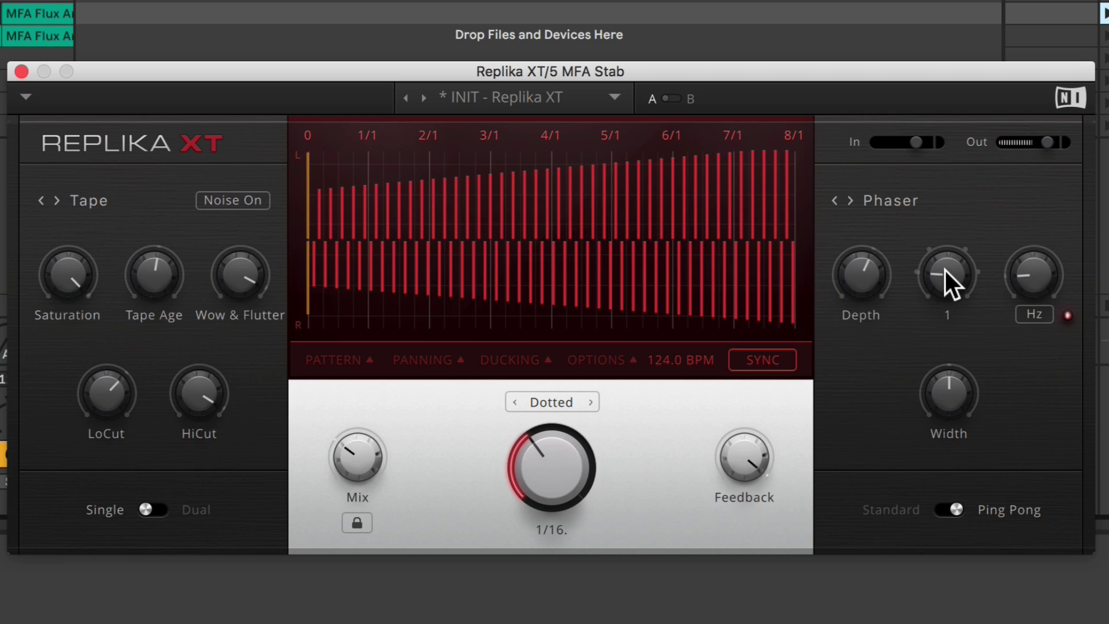
drag(945, 270, 945, 248)
drag(871, 271, 871, 253)
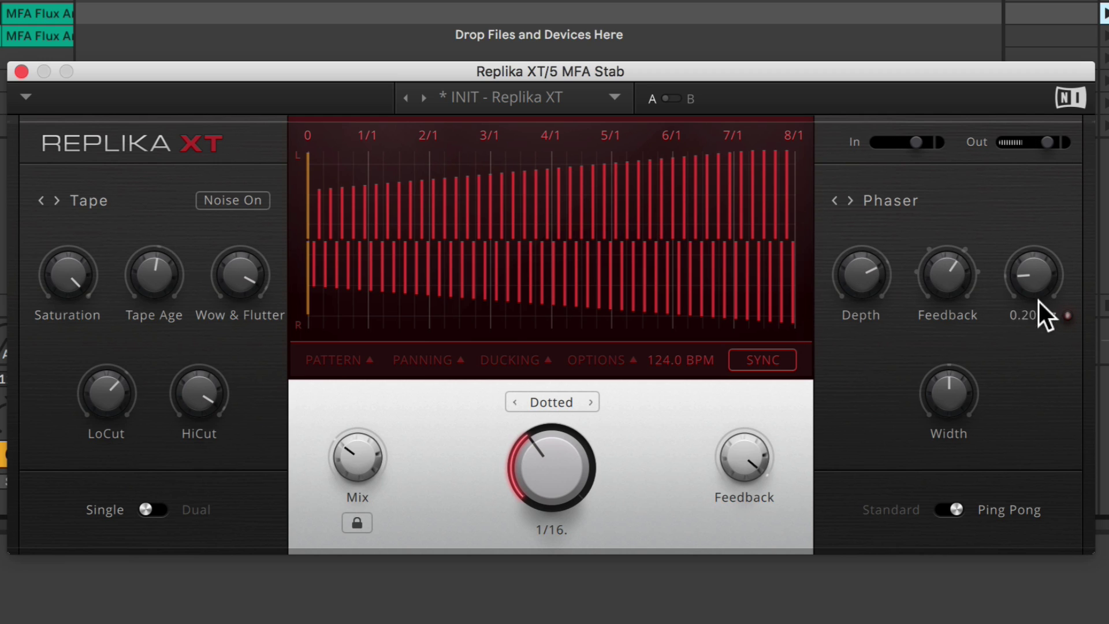
Switch the Phaser rate to Note and lower it, increase the width and feedback, and reduce the depth
click(1038, 310)
drag(1027, 271, 1027, 276)
drag(956, 411, 955, 390)
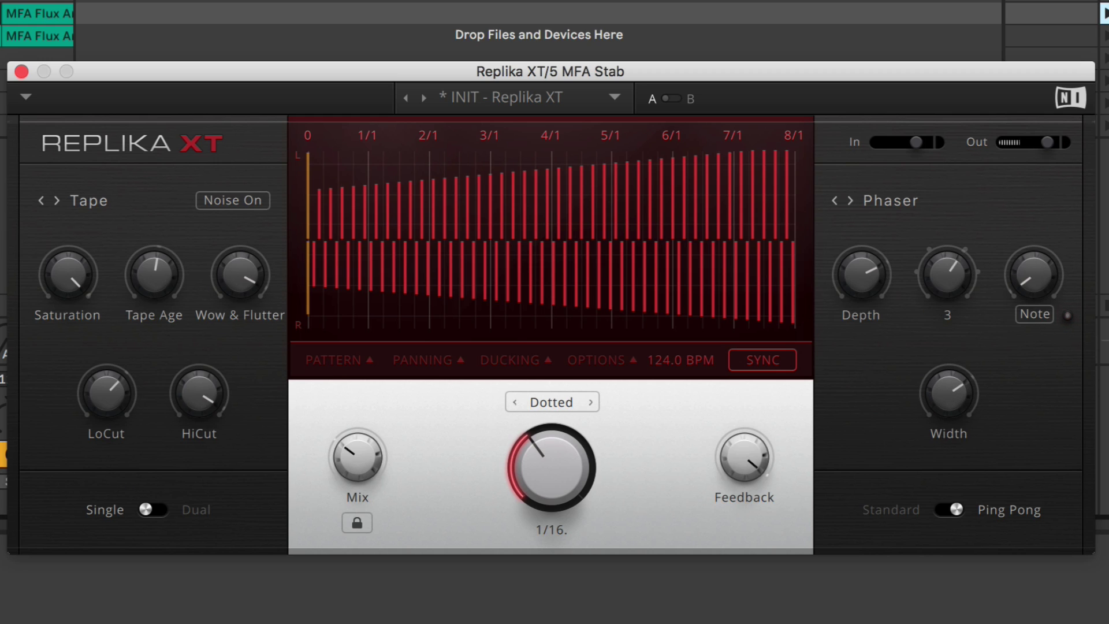
drag(959, 274, 958, 265)
drag(889, 271, 890, 287)
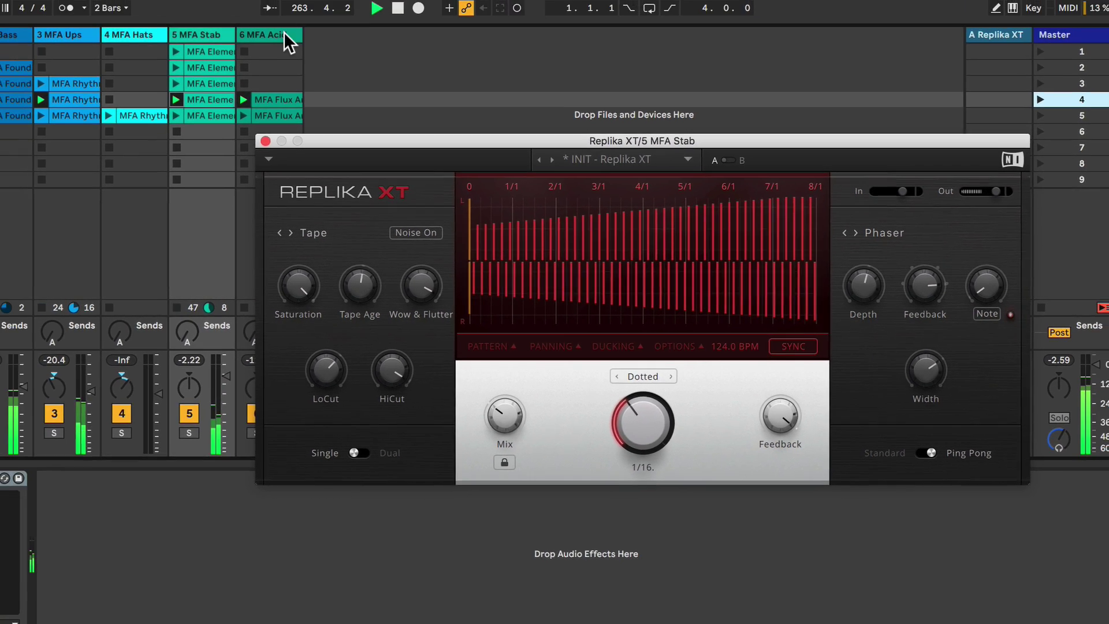
Launch scene 5 and open the Replika XT plug-in on the MFA Acid track
click(283, 35)
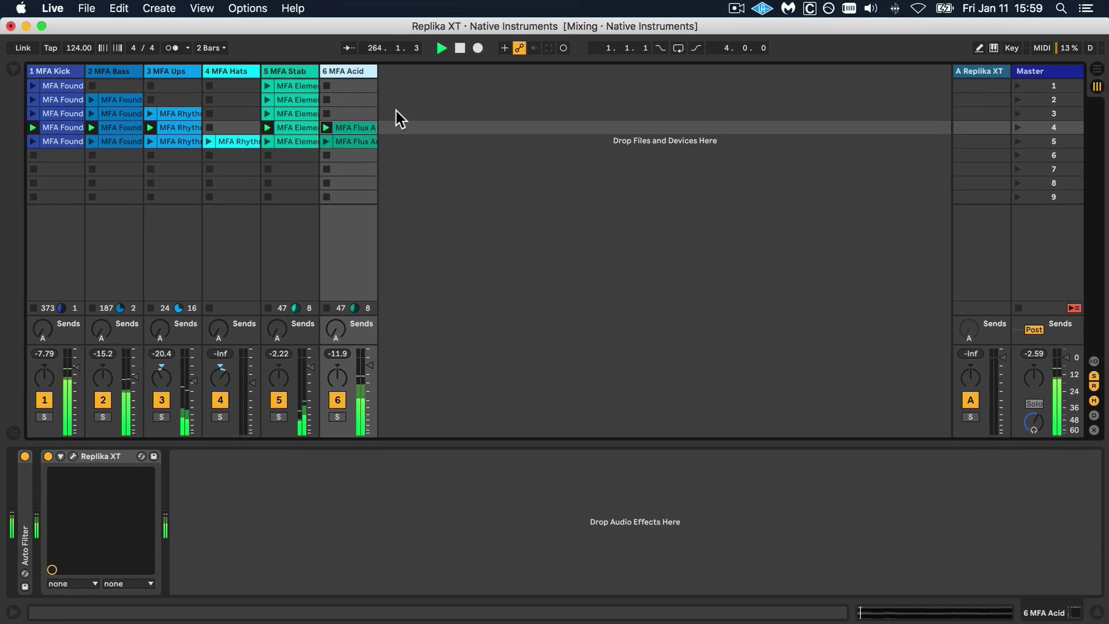
click(1018, 142)
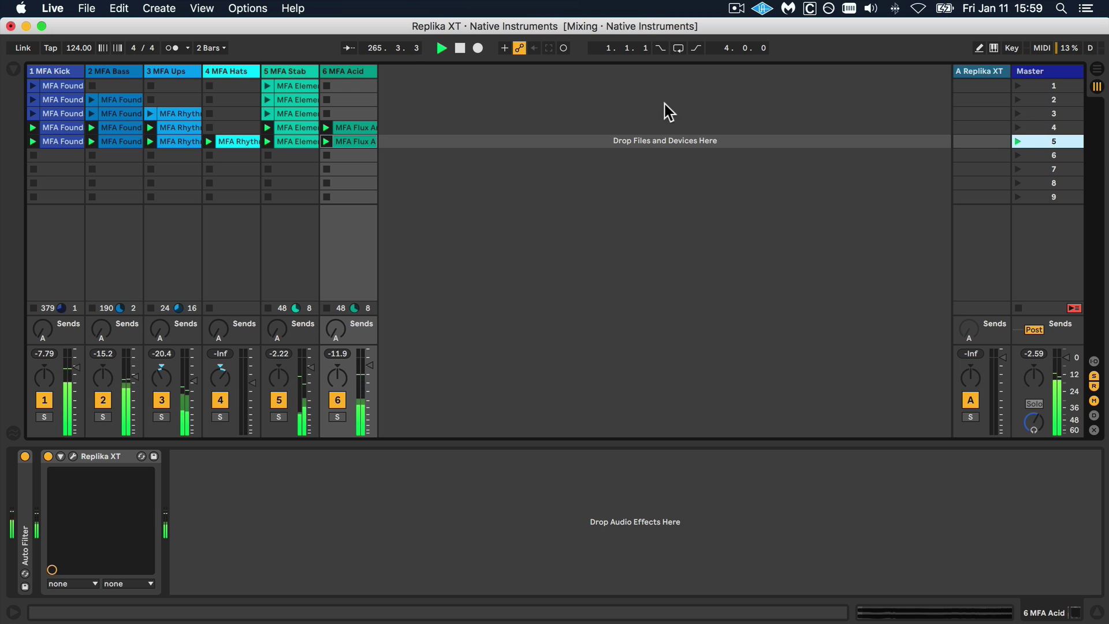
click(366, 77)
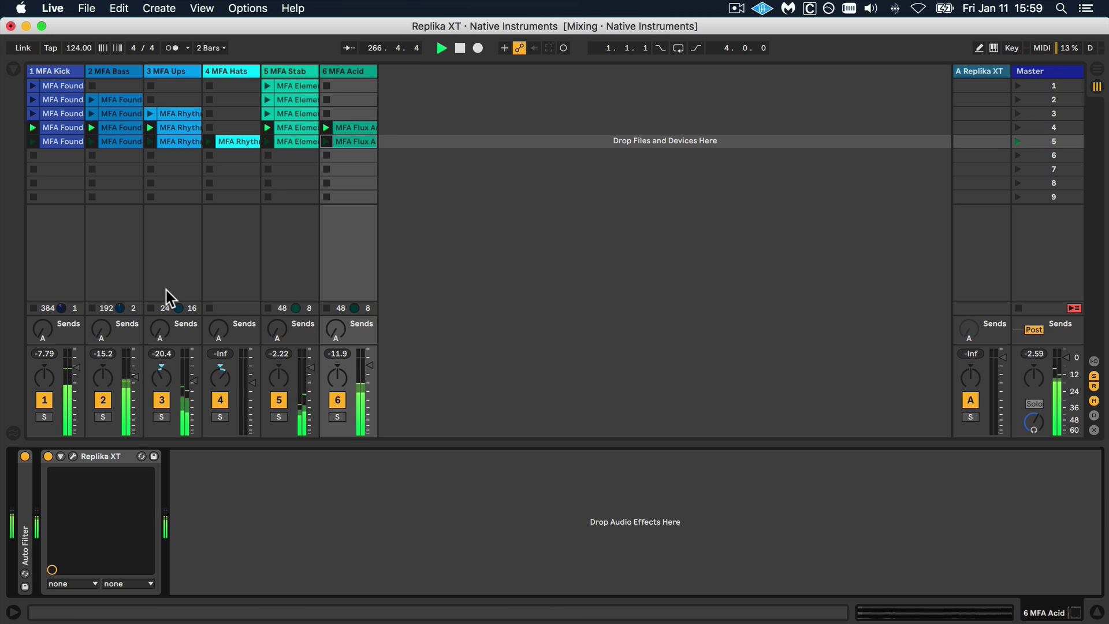
click(72, 457)
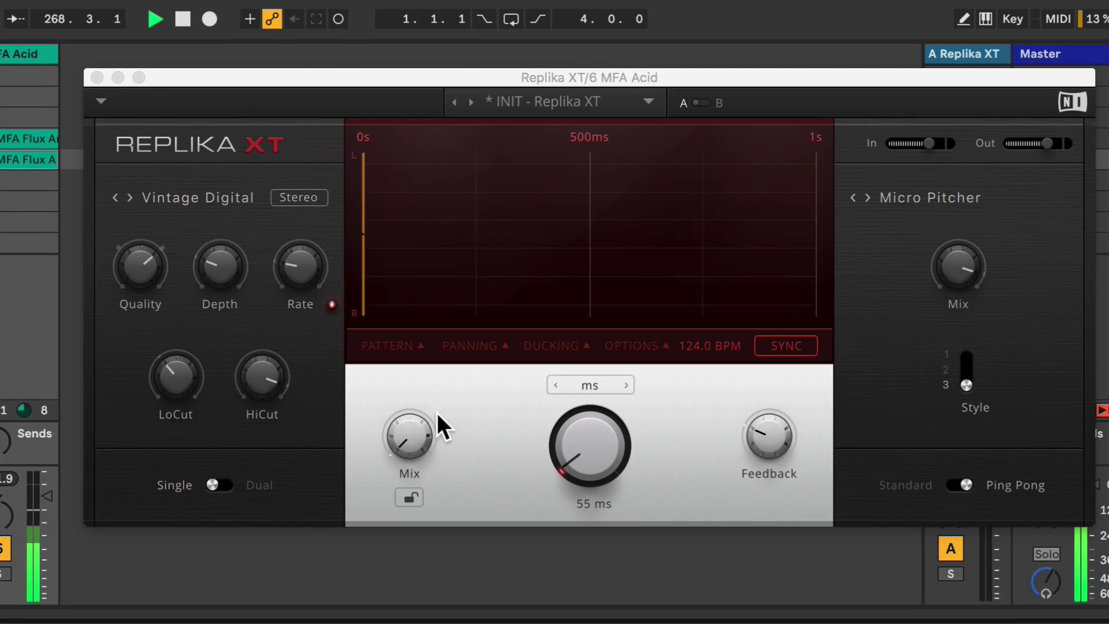
Raise the delay's dry/wet mix and set the feedback to 21.0% and the delay time to 65 ms
drag(578, 349, 578, 336)
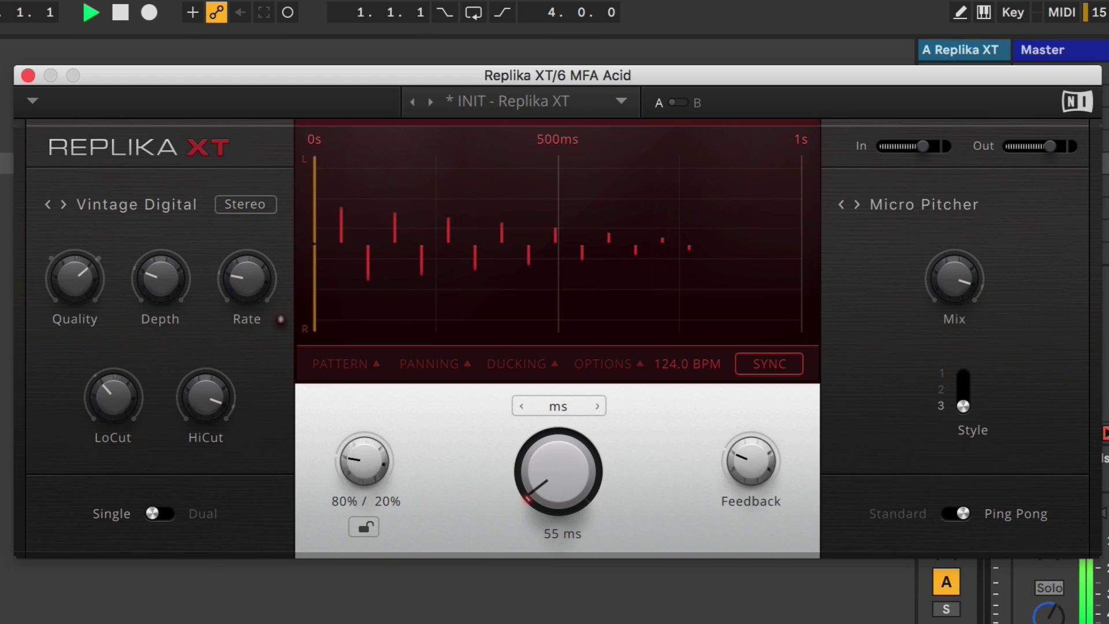
drag(364, 460, 364, 469)
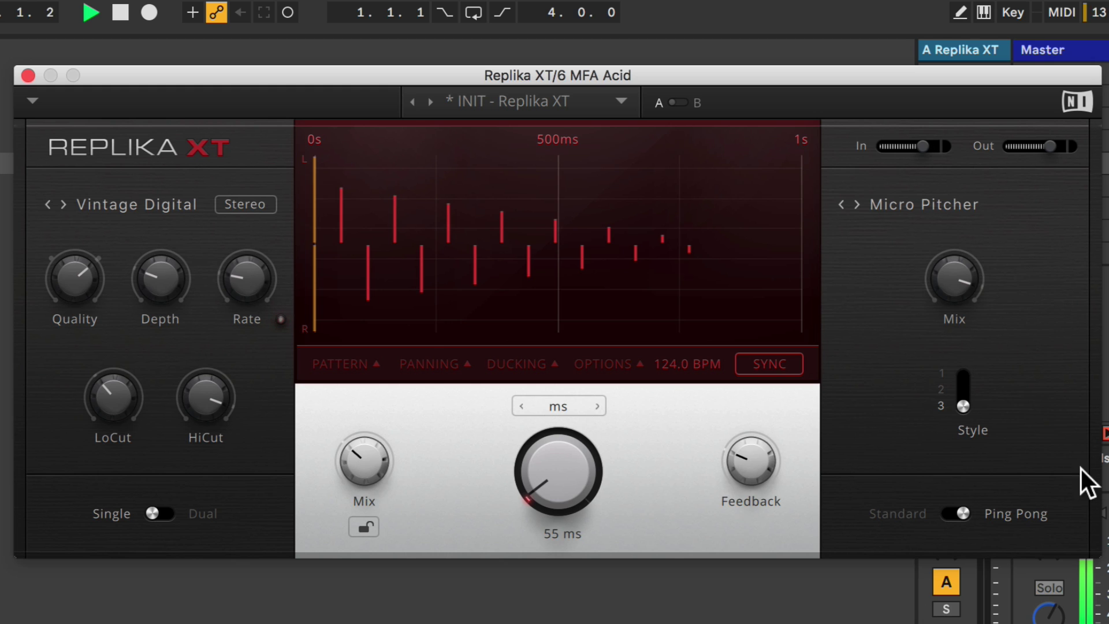
drag(726, 459, 727, 464)
drag(596, 492, 596, 486)
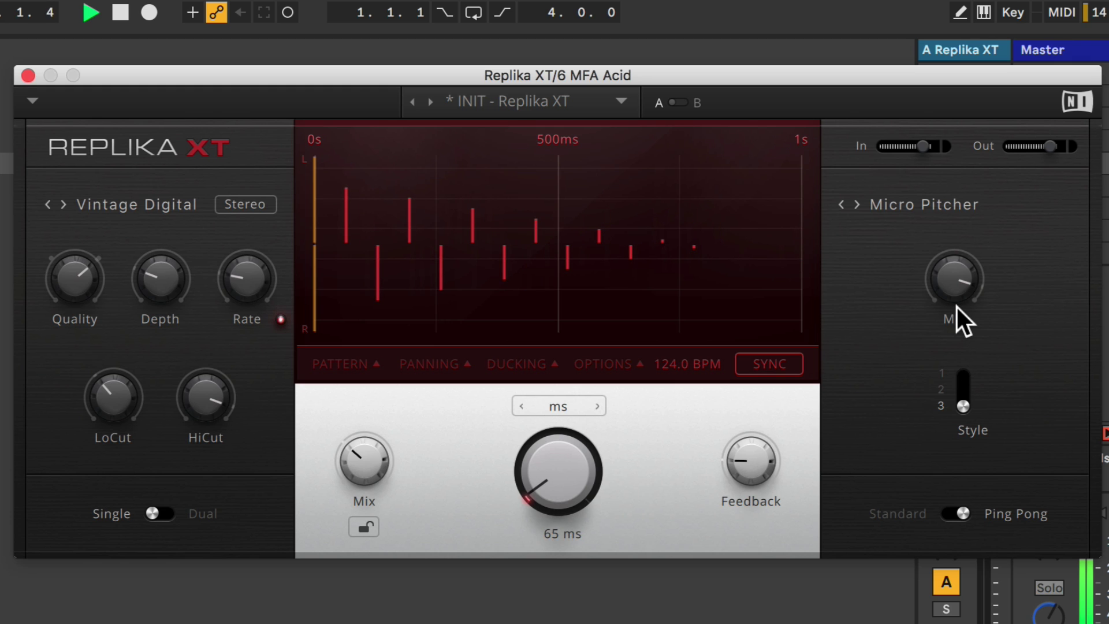
Set the Micro Pitcher mix to 94.0% and try its styles, ending on style 2
drag(956, 307, 963, 254)
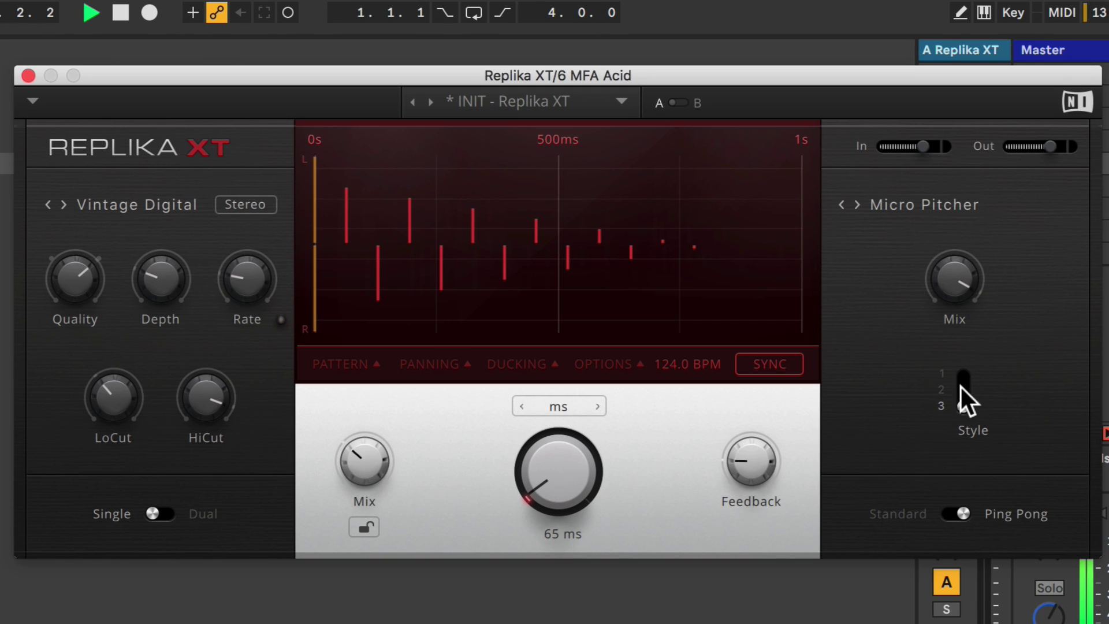
click(962, 404)
click(959, 384)
click(964, 375)
In comparison slot B, set the delay time to 55 ms and lower the delay feedback
click(681, 102)
mouse_move(935, 280)
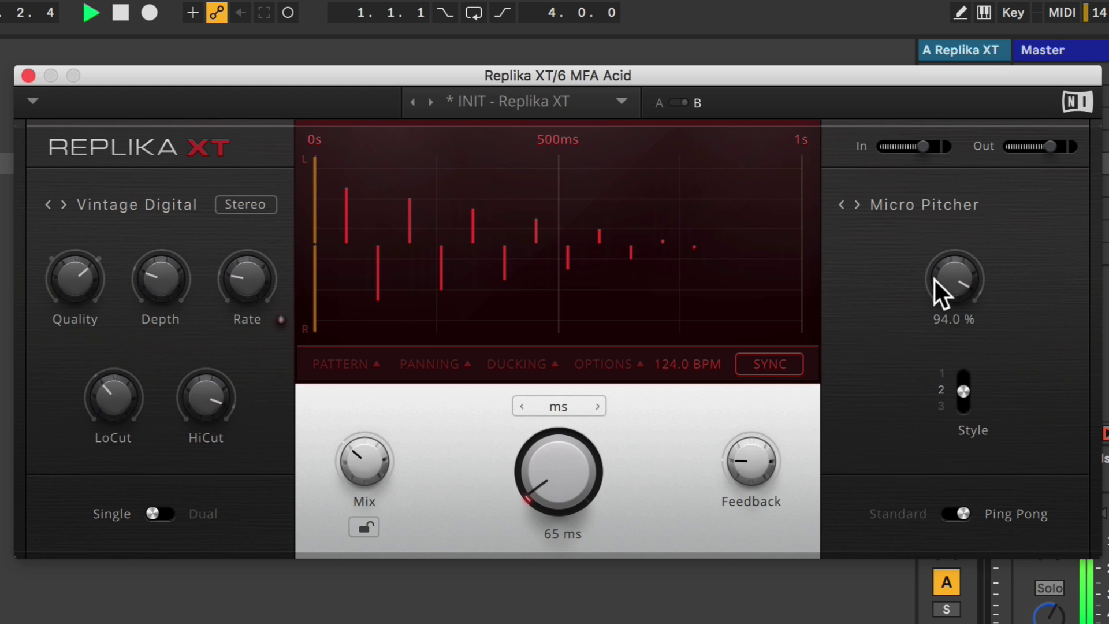
drag(538, 474, 538, 459)
drag(766, 469, 730, 477)
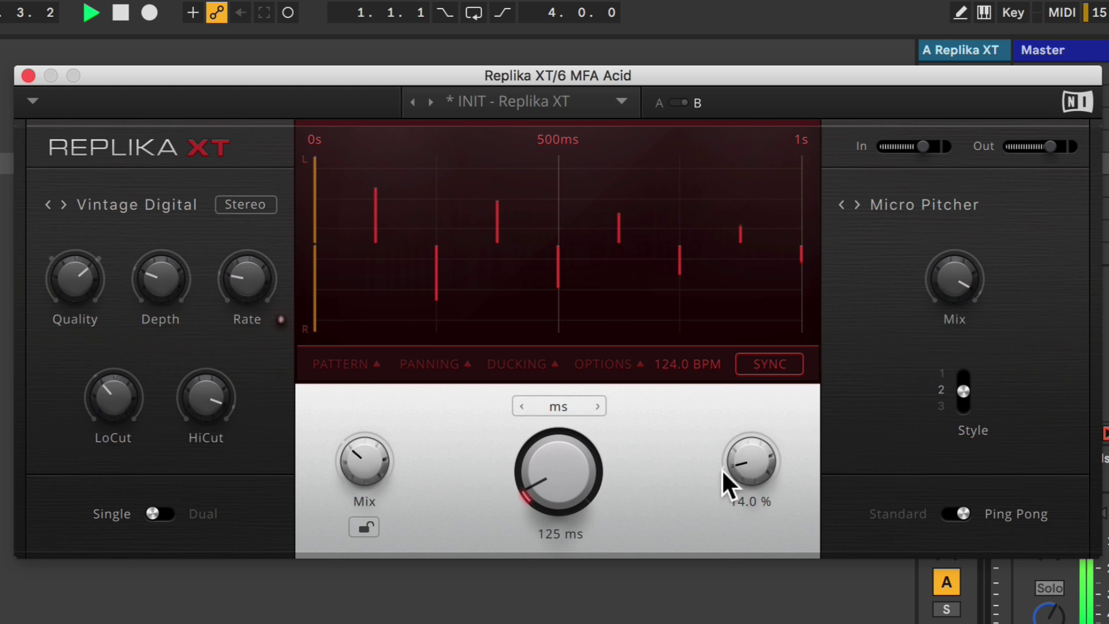
mouse_move(543, 474)
mouse_down()
mouse_move(543, 497)
mouse_move(543, 476)
mouse_up()
Return to comparison slot A, set its Micro Pitcher style to 3 and switch over to slot B
click(677, 102)
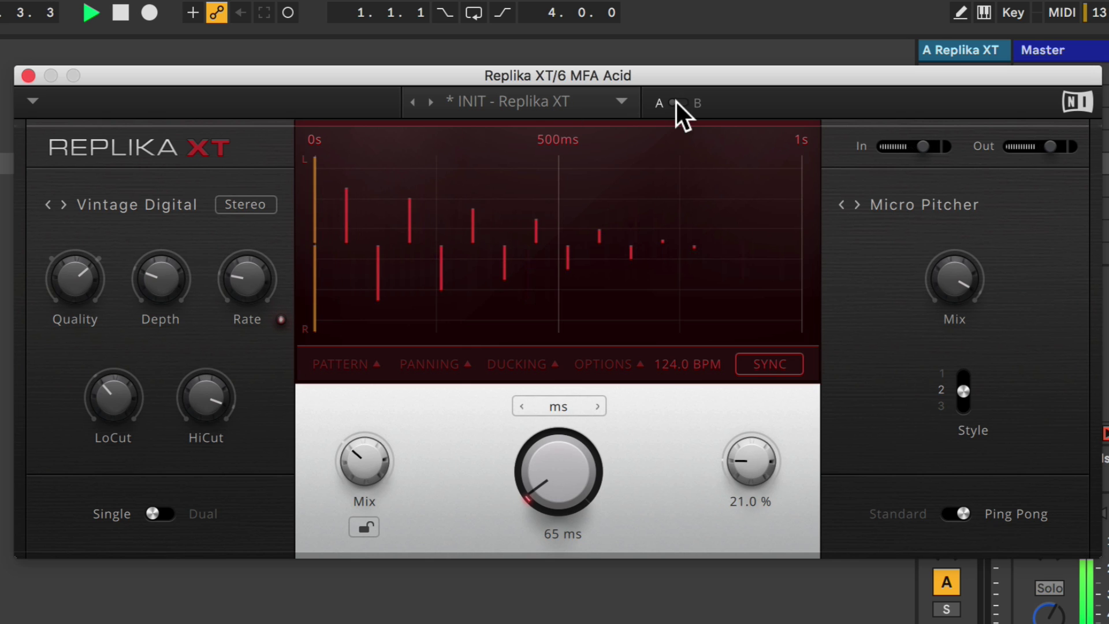
click(964, 396)
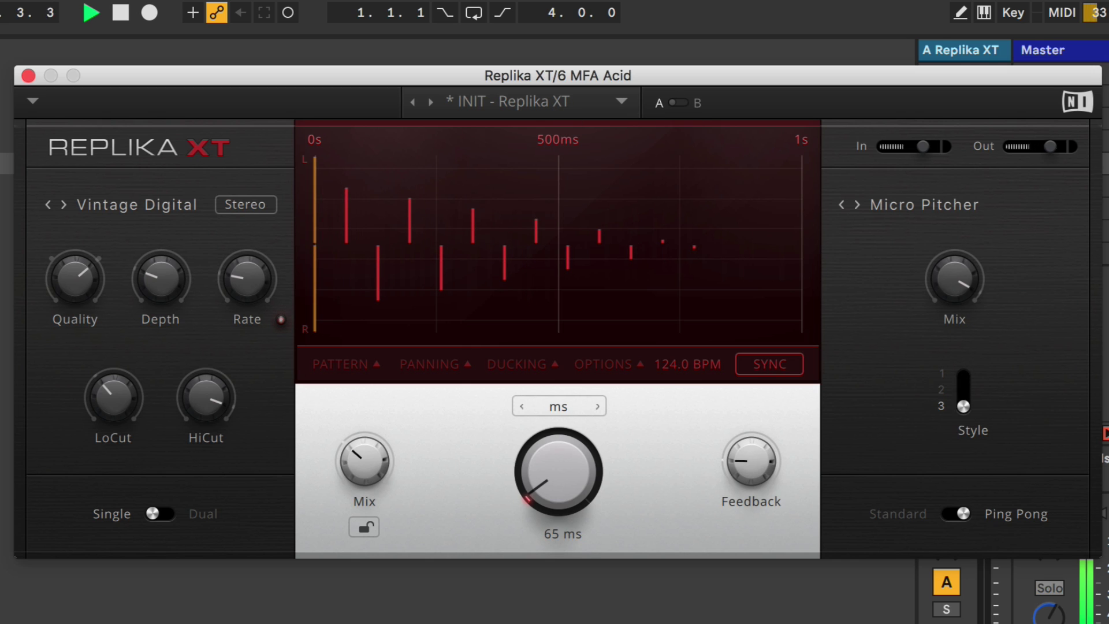
click(683, 103)
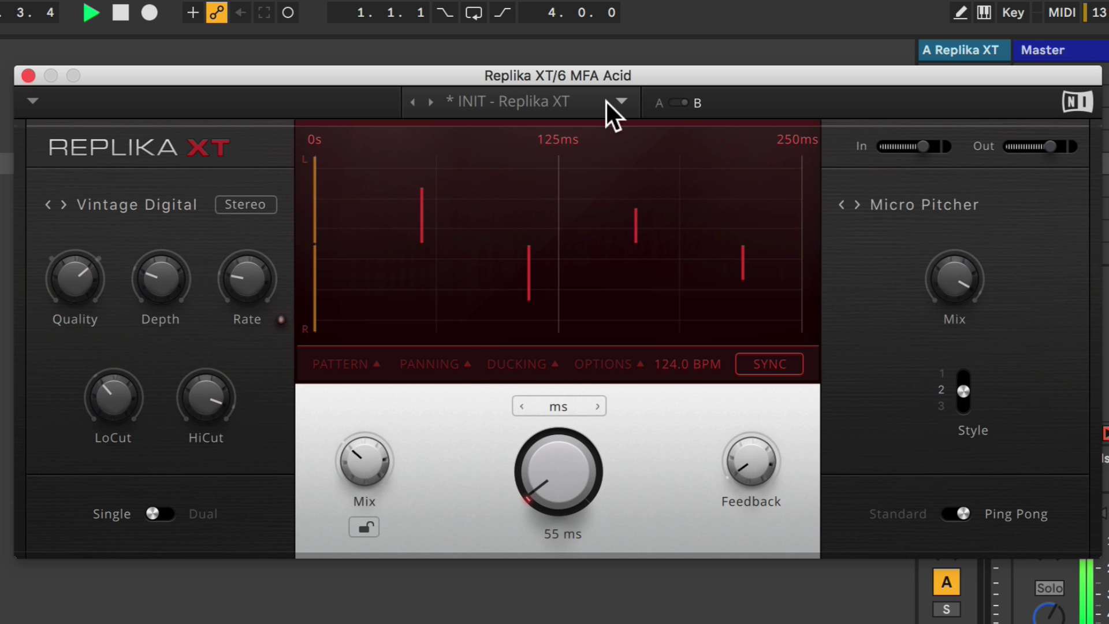
Look through the Replika XT preset list without loading a preset and close the MFA Acid plug-in window
click(588, 96)
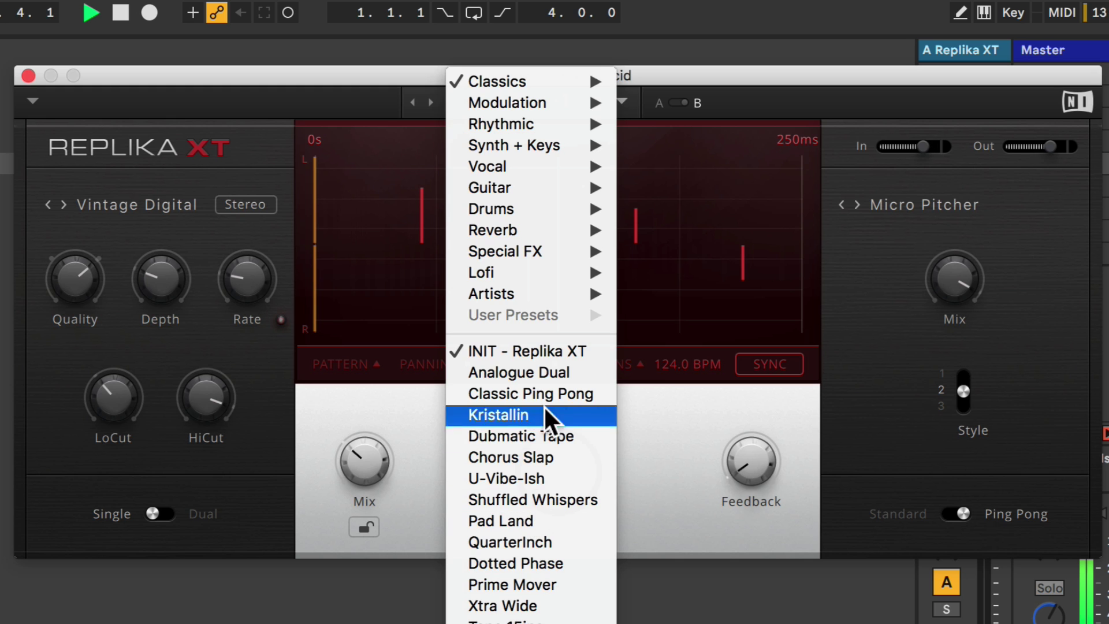
drag(726, 79, 732, 78)
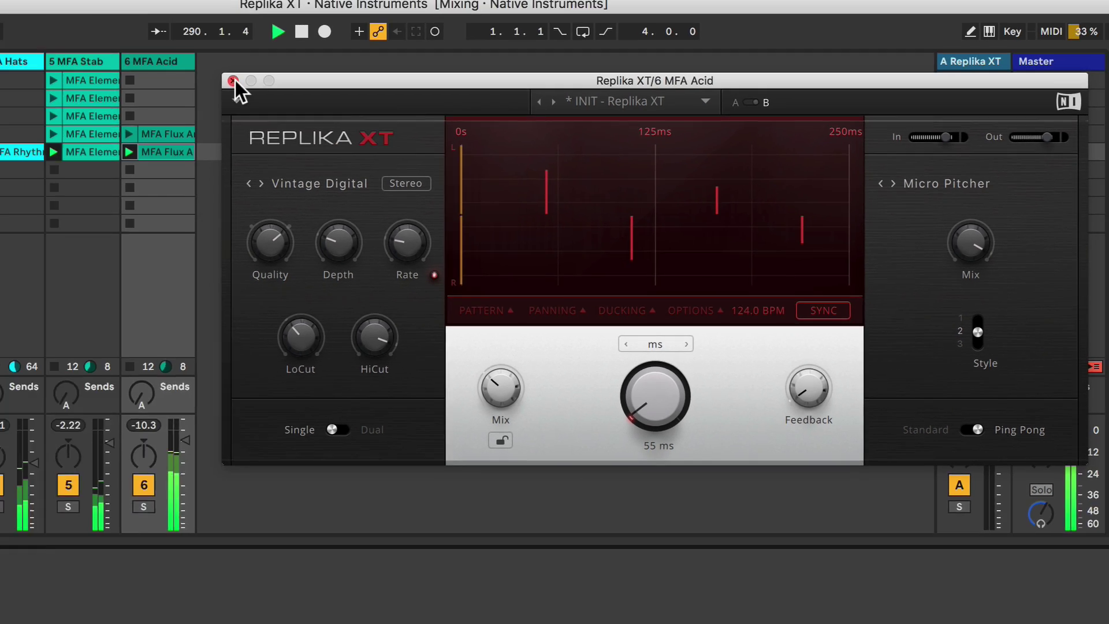
click(34, 73)
Raise the send A level of the MFA Stab track and open Replika XT on return track A
drag(275, 331, 274, 289)
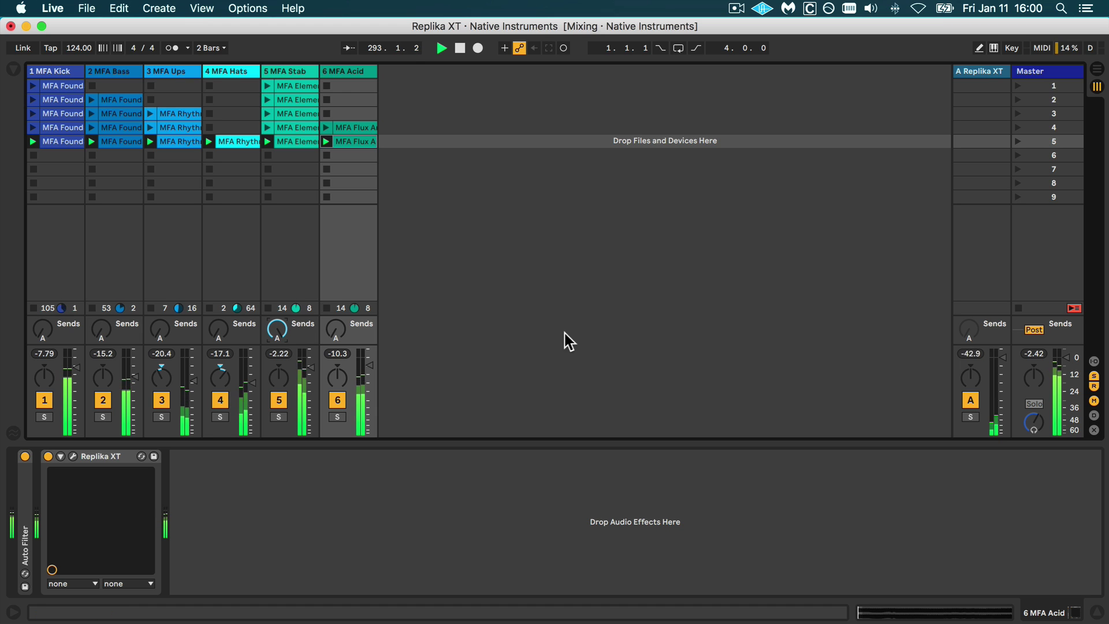
click(979, 78)
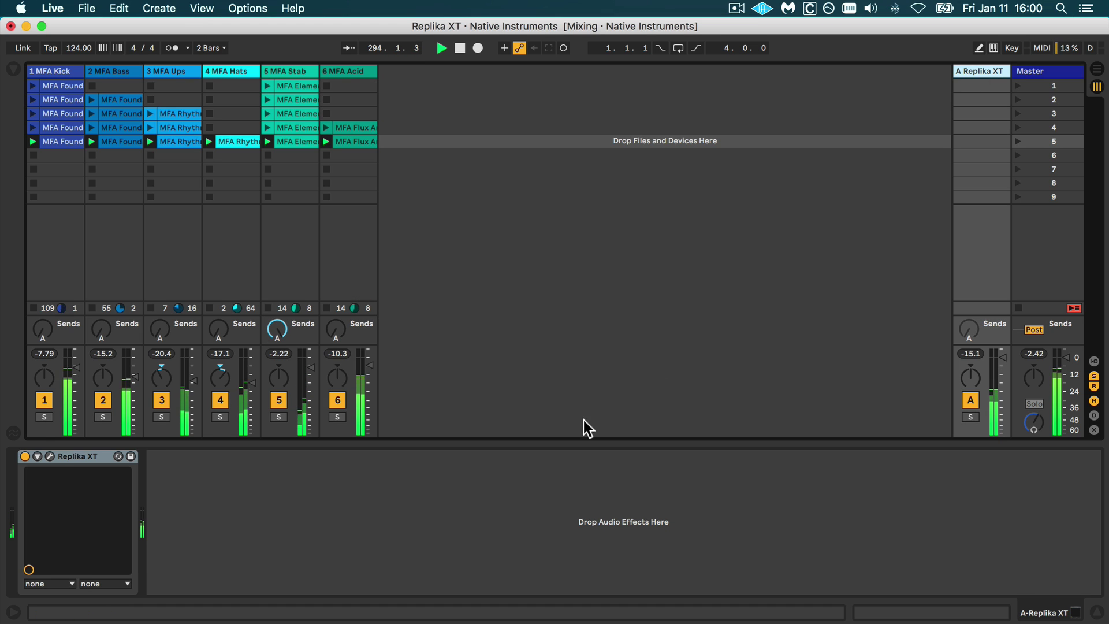
click(50, 456)
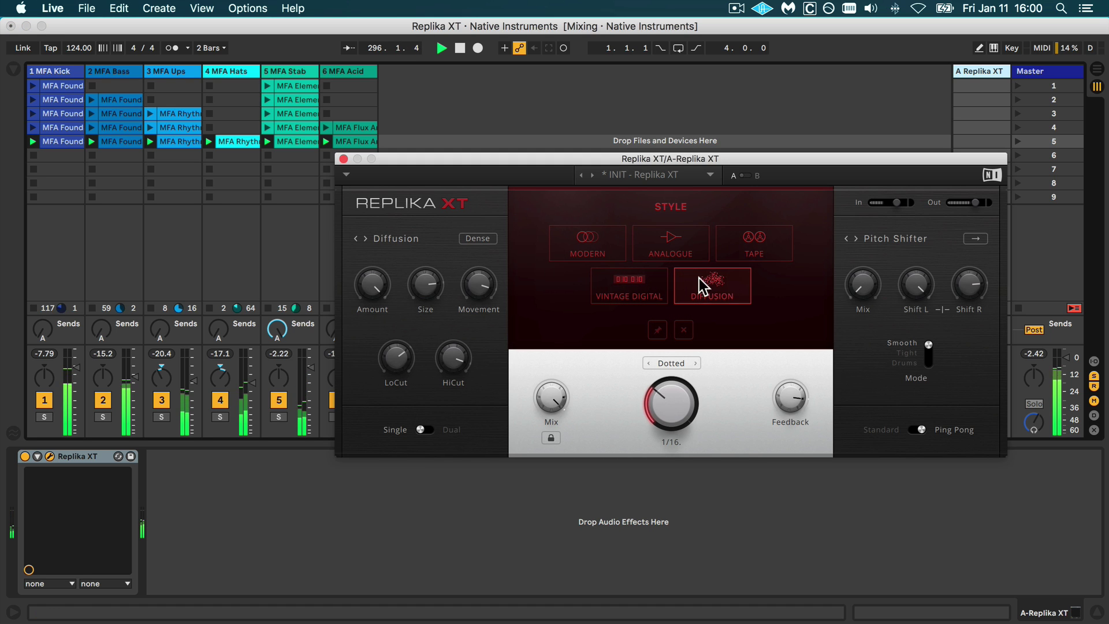
Switch the Diffusion style from Dense to Sparse and lower the diffusion amount
click(480, 238)
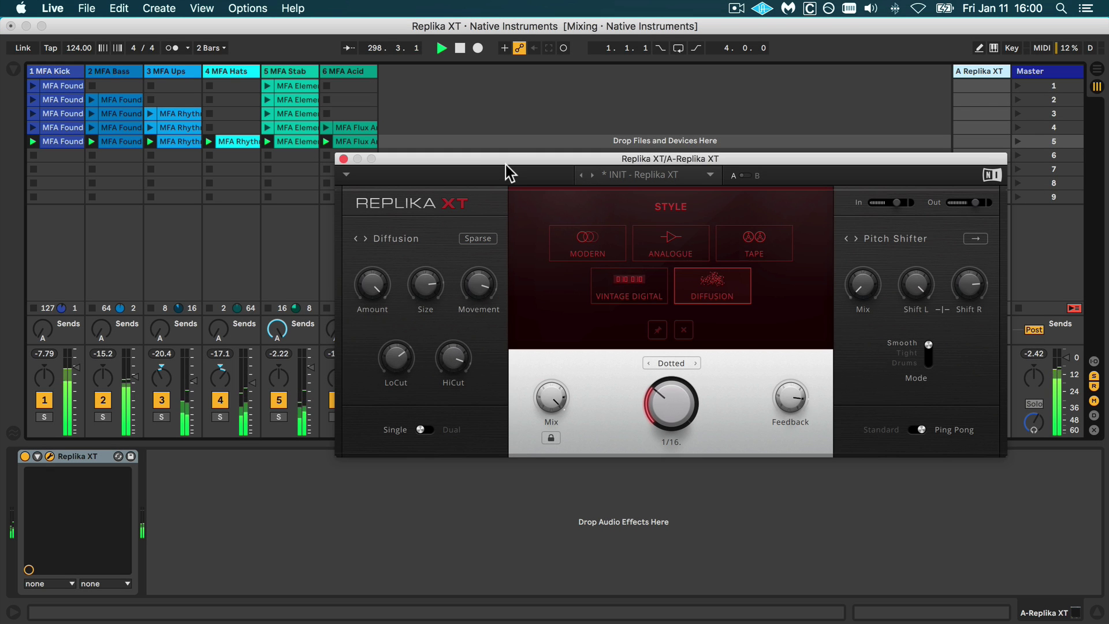
mouse_move(510, 164)
mouse_down()
mouse_move(535, 113)
mouse_move(559, 132)
mouse_move(526, 164)
mouse_up()
mouse_move(419, 281)
mouse_move(134, 269)
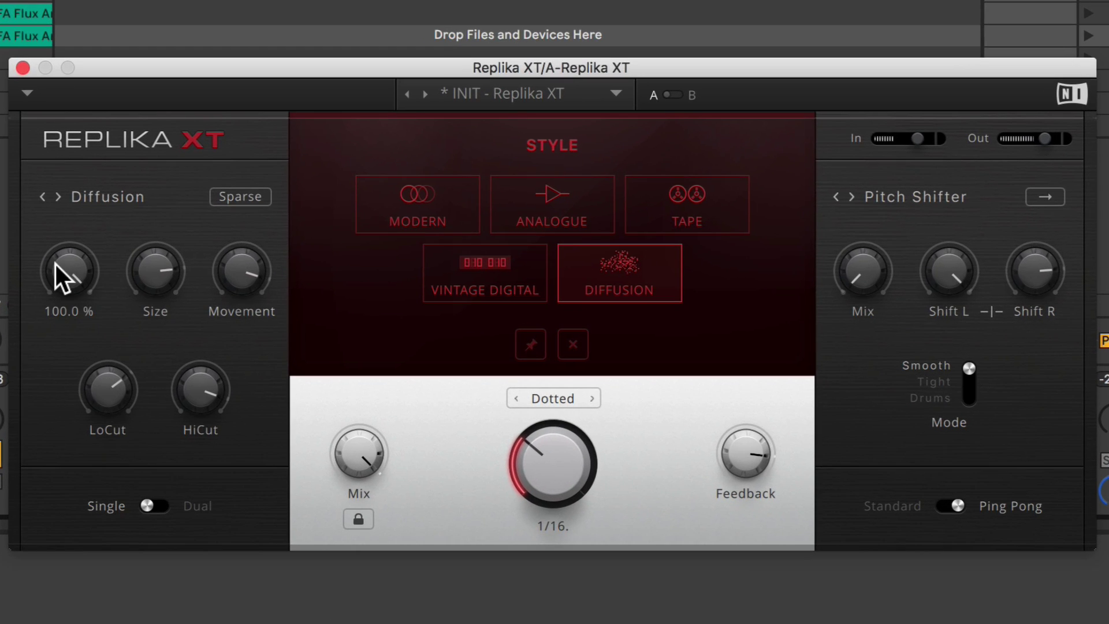
drag(69, 271, 69, 309)
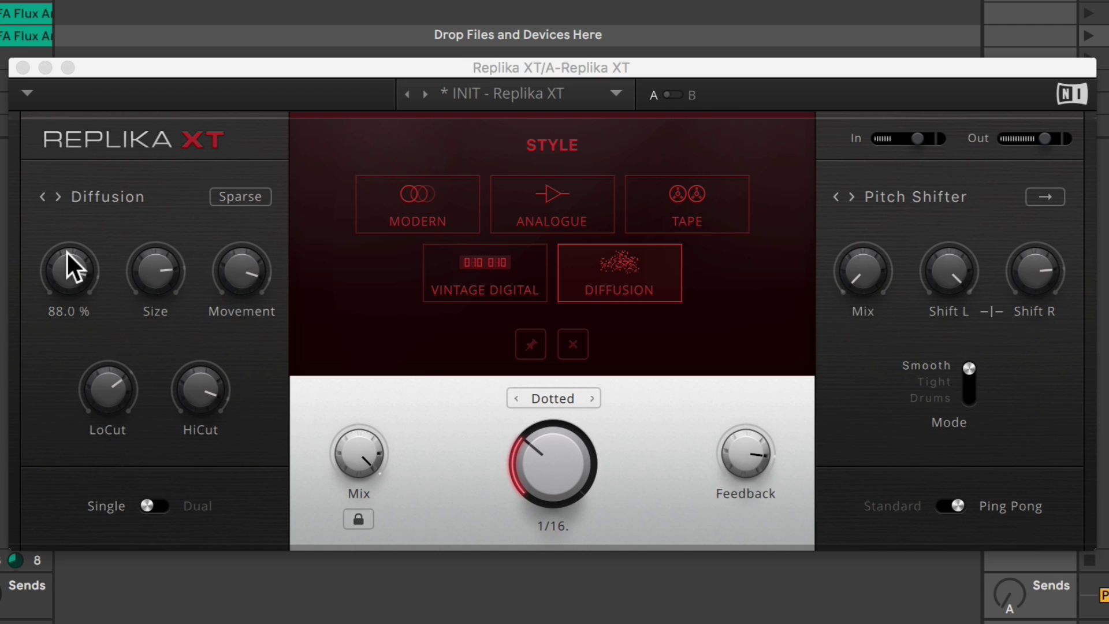
drag(69, 268, 68, 280)
Reduce the diffusion size, lower the movement to 7.20 and set the amount to 100.0%
drag(152, 267, 152, 300)
mouse_move(269, 271)
drag(269, 272, 248, 261)
mouse_move(83, 287)
drag(82, 287, 82, 257)
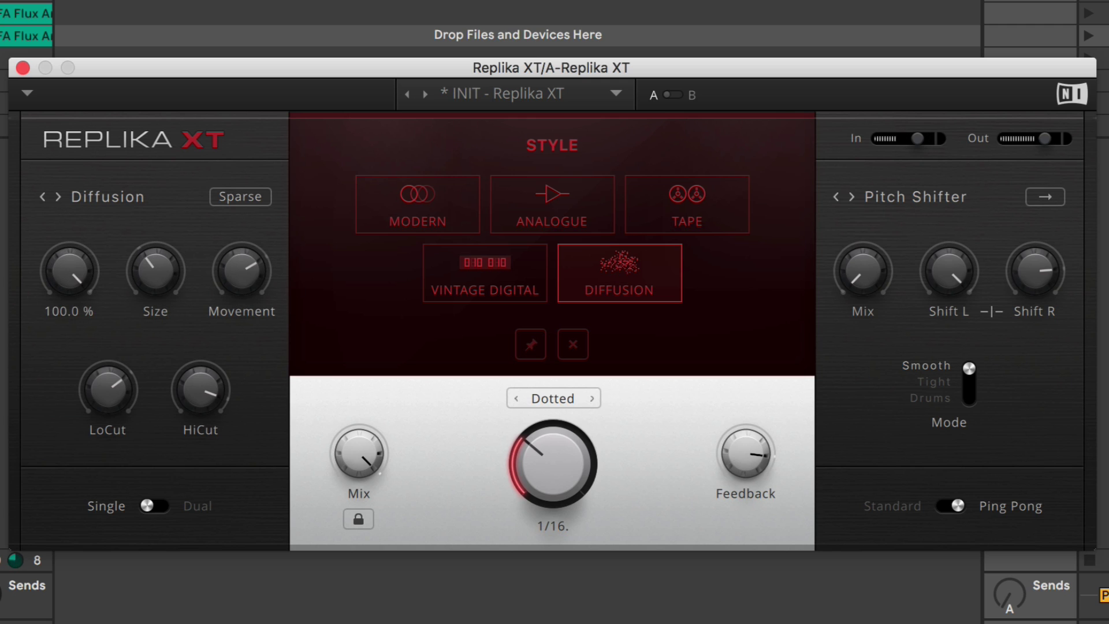
Raise the Pitch Shifter mix to 44.5% and close the delay style selector
drag(855, 270, 855, 234)
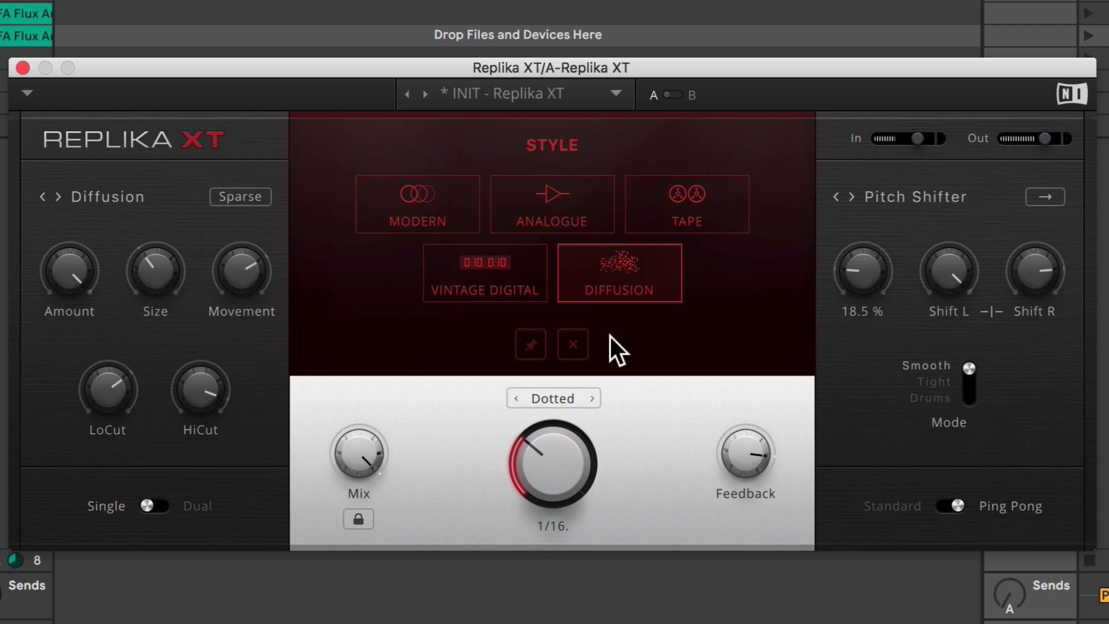
click(574, 342)
mouse_move(858, 270)
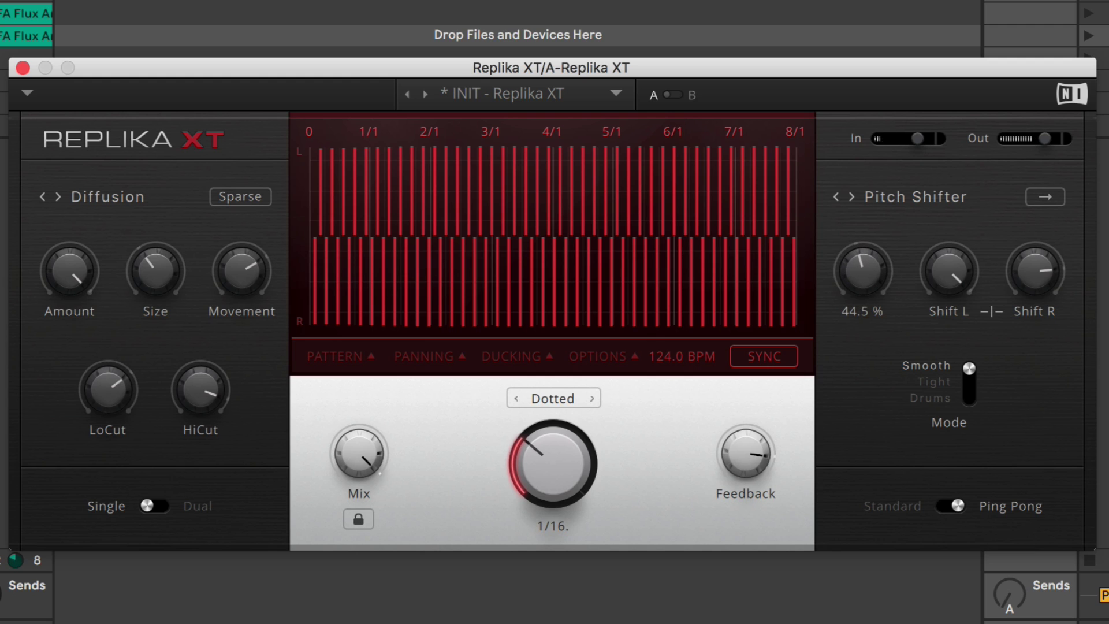
Increase the diffusion size, lower the delay feedback and raise the Pitch Shifter mix to 100.0%
drag(148, 285, 148, 228)
drag(723, 435, 743, 453)
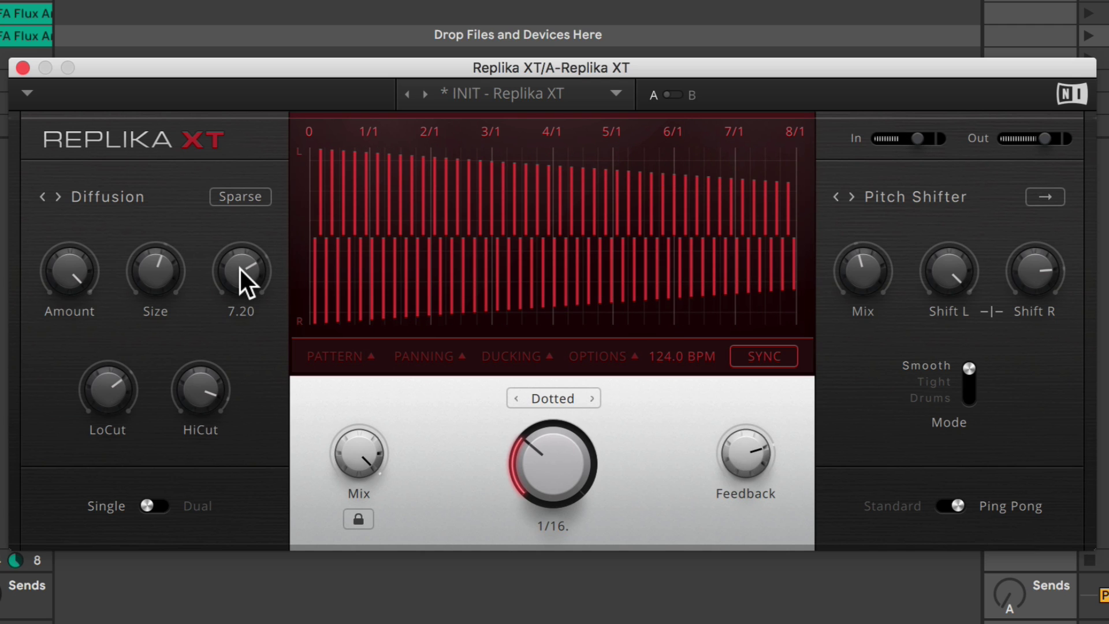
drag(866, 272, 867, 234)
mouse_move(169, 266)
drag(169, 266, 181, 279)
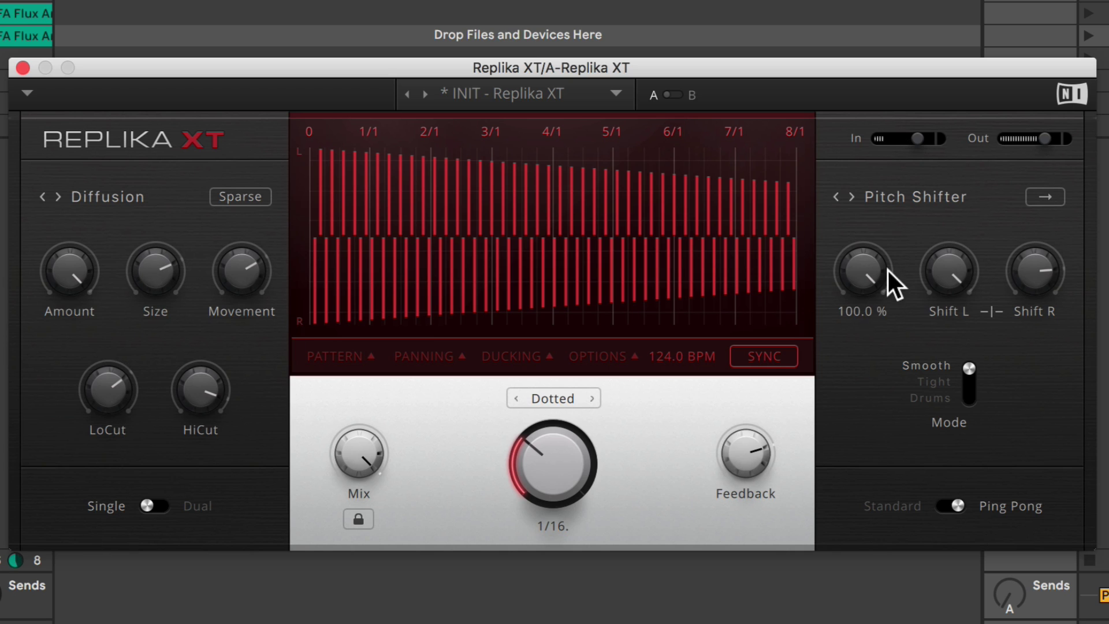
Sweep the Pitch Shifter mix down, back up to 100.0% and down again
drag(887, 271, 886, 303)
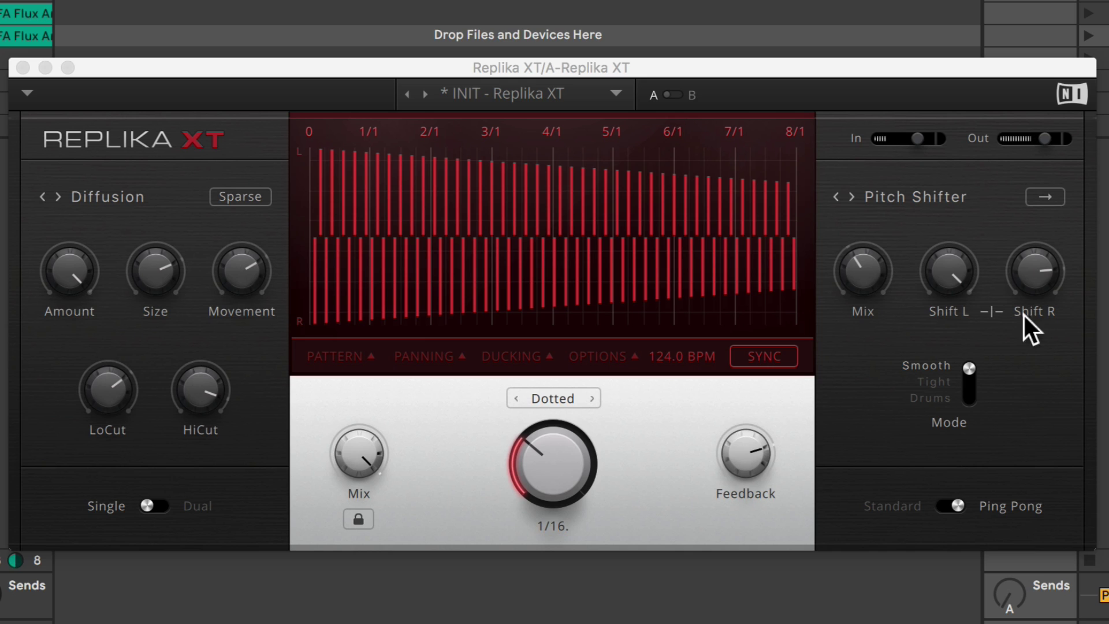
drag(858, 266, 858, 231)
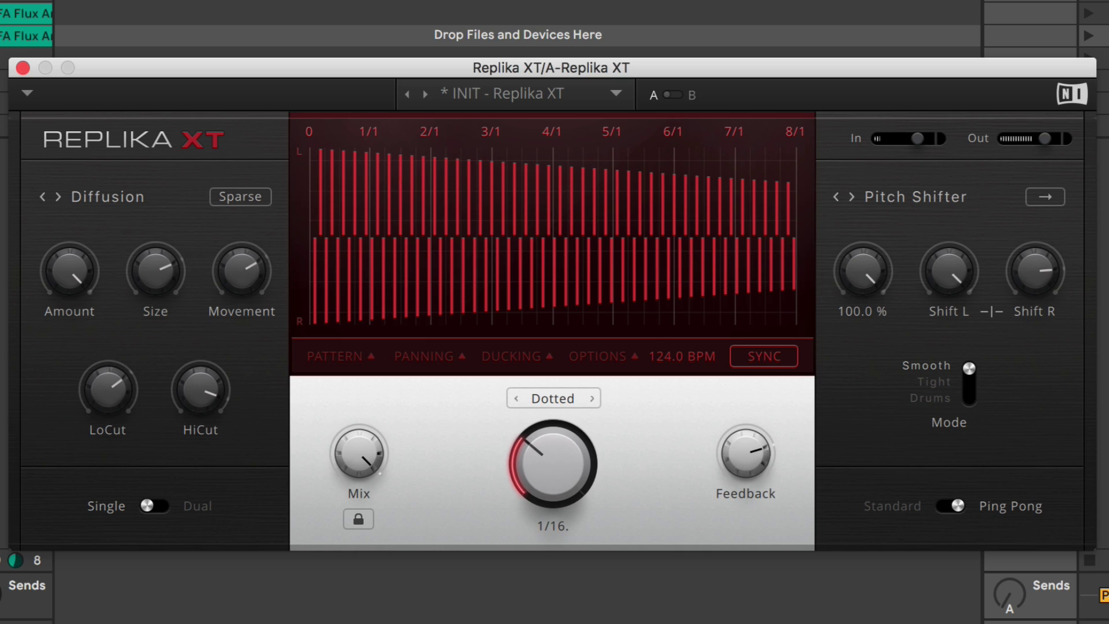
drag(862, 270, 862, 308)
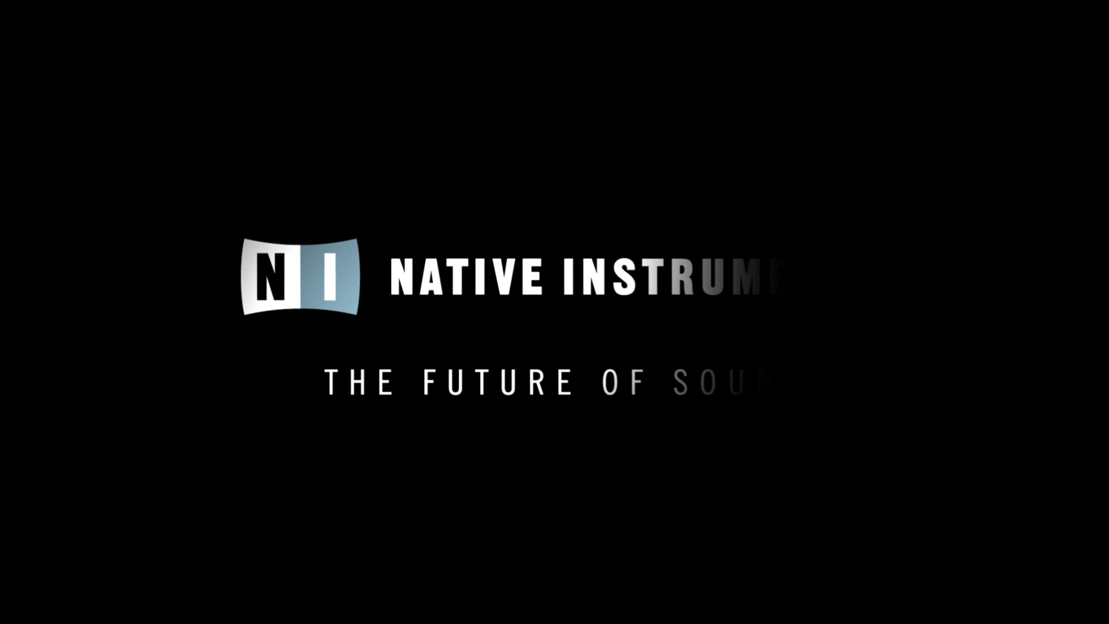